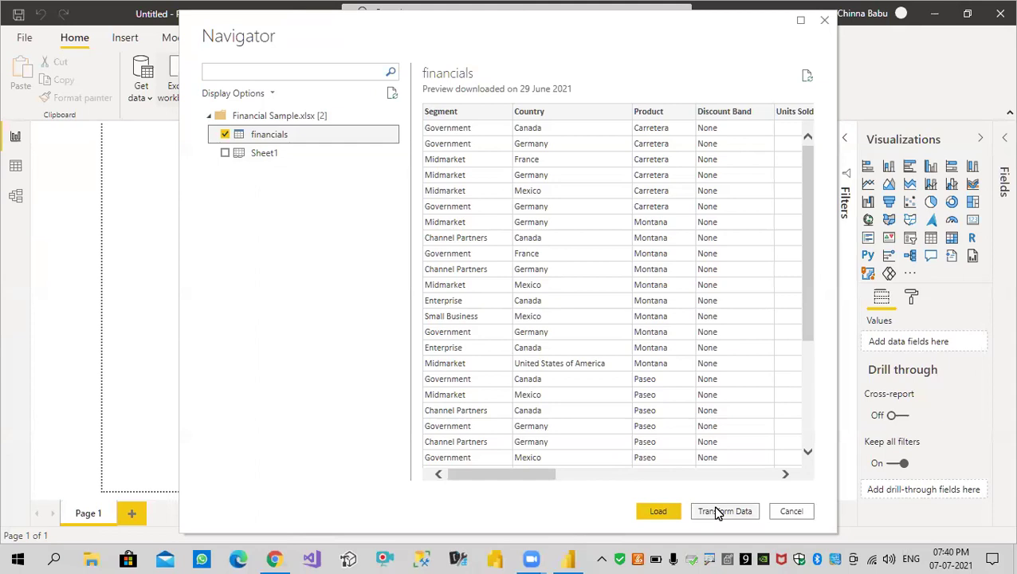
Load the financials table into the Power Query Editor for transformation and refresh its data preview
mouse_move(730, 503)
left_mouse_down()
mouse_move(727, 489)
mouse_move(687, 496)
mouse_move(713, 531)
mouse_move(751, 523)
mouse_move(750, 490)
mouse_move(727, 485)
left_mouse_up()
left_click(721, 515)
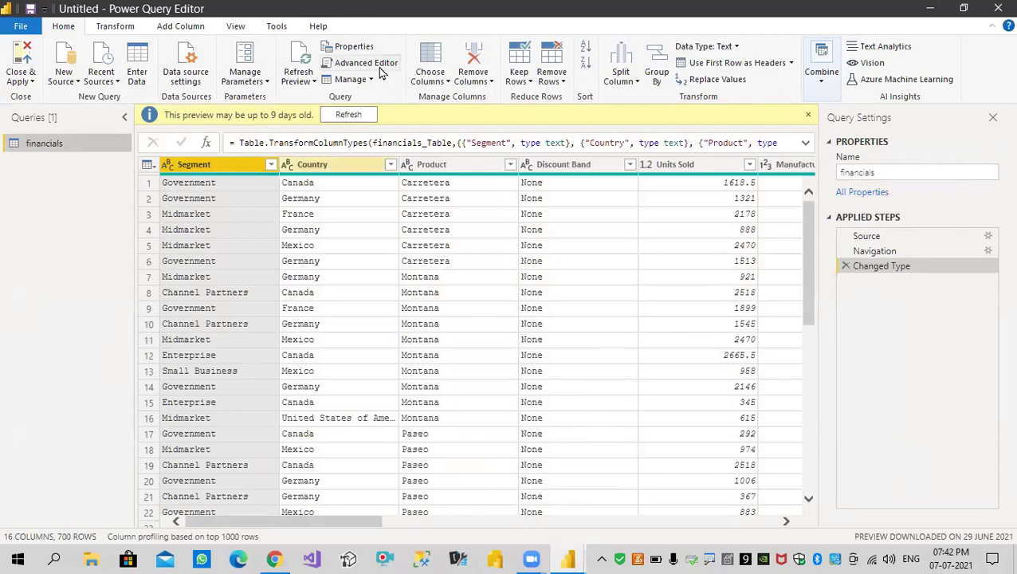
left_click(348, 114)
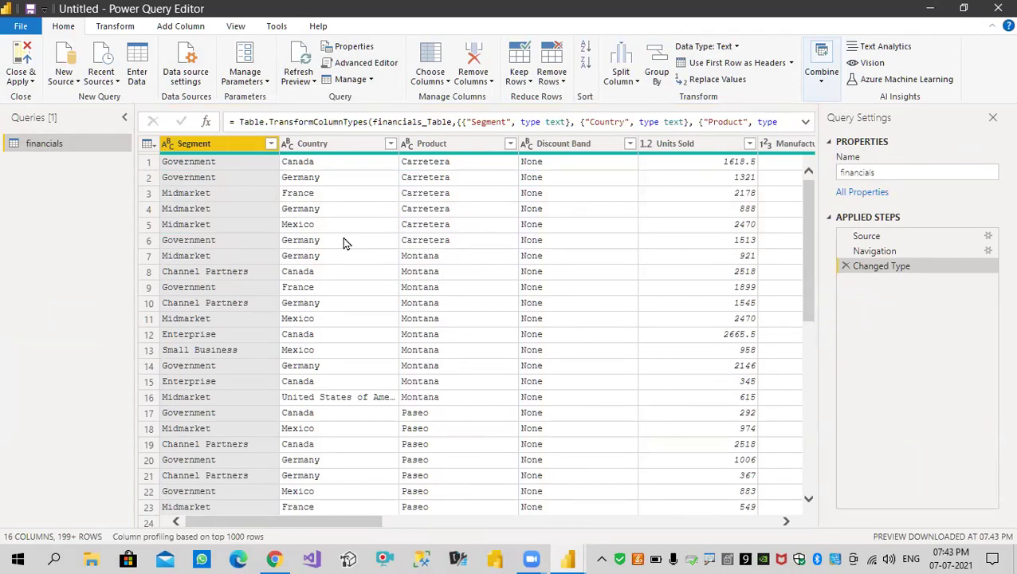
Examine the data types available for the Segment column, including numeric, date/time, duration, text and true/false types
left_click(168, 144)
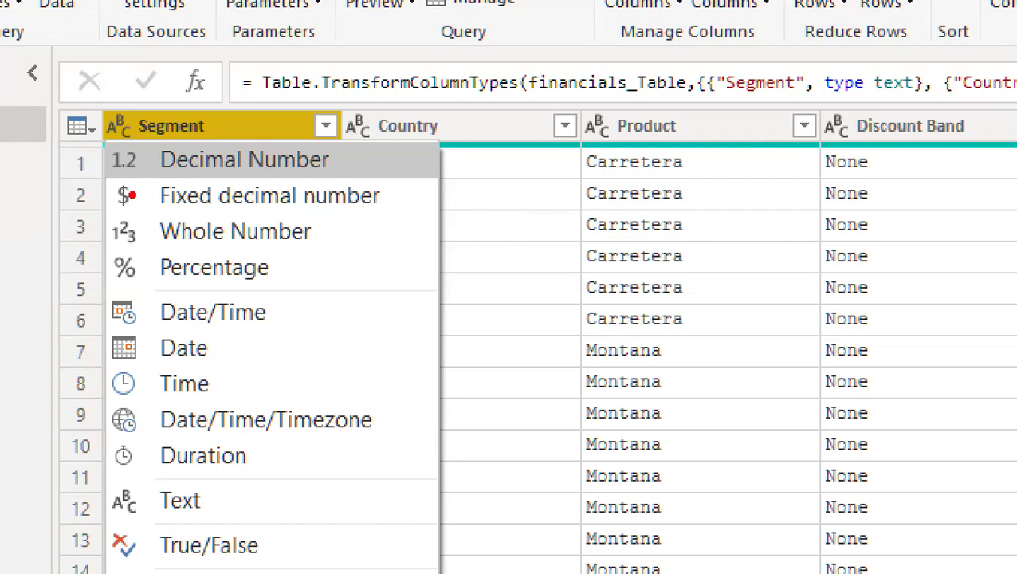
mouse_move(133, 194)
left_mouse_down()
mouse_move(121, 169)
mouse_move(95, 193)
mouse_move(134, 204)
left_mouse_up()
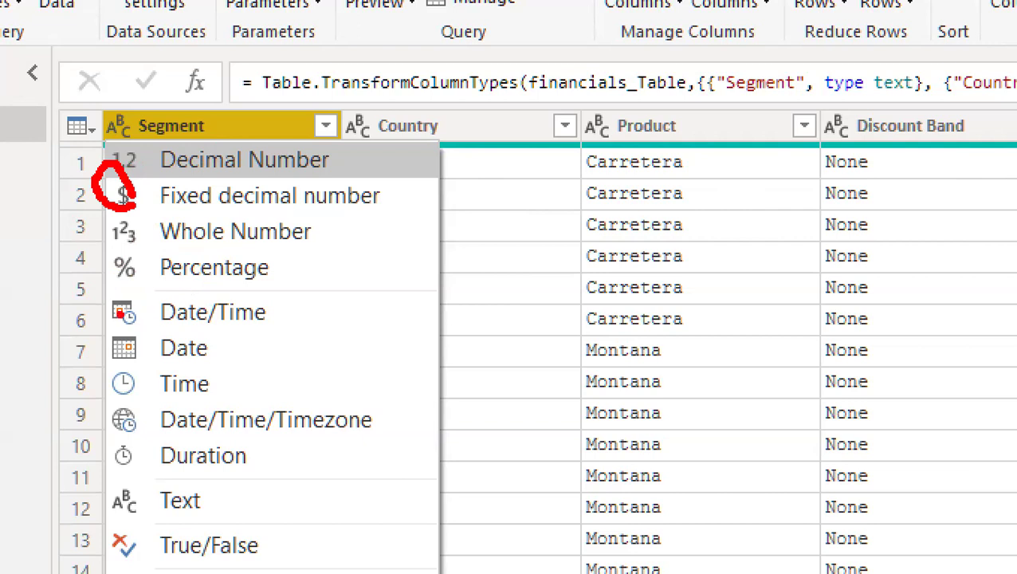
left_click_drag(163, 322, 263, 318)
left_click_drag(188, 363, 219, 364)
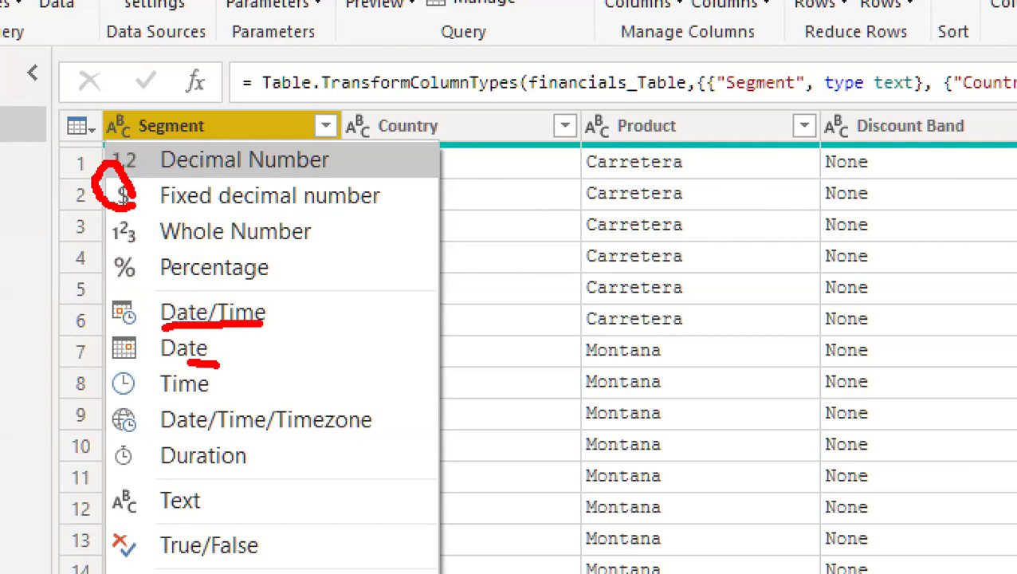
left_click_drag(172, 392, 208, 389)
left_click_drag(174, 435, 341, 429)
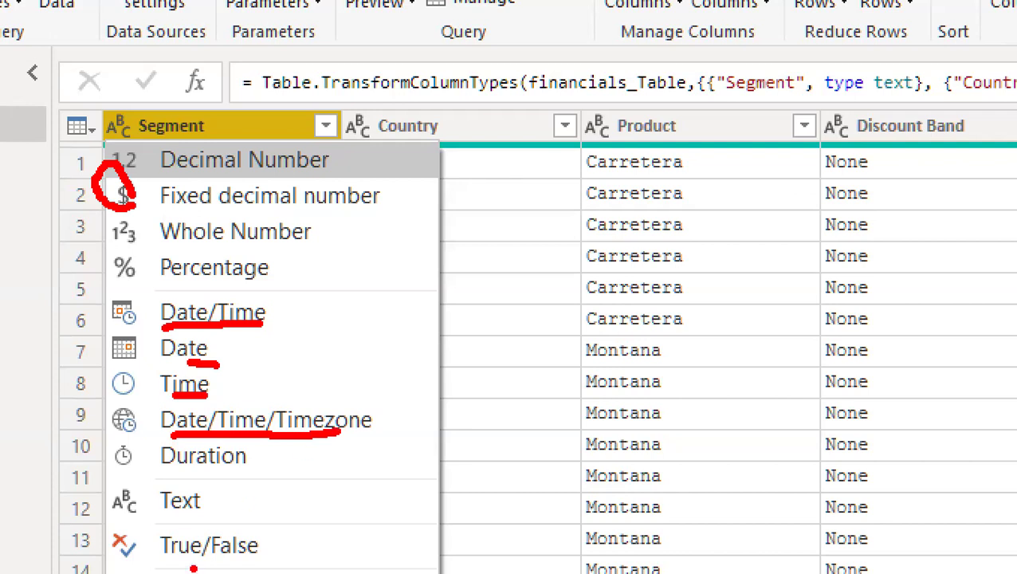
left_click_drag(264, 462, 297, 461)
left_click_drag(219, 498, 257, 498)
left_click_drag(258, 547, 292, 547)
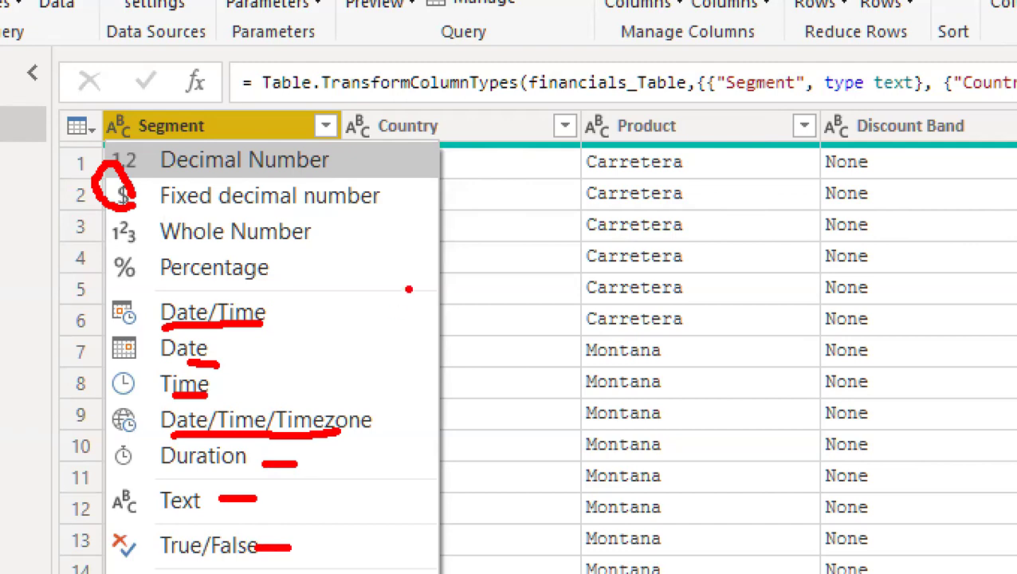
key("Escape")
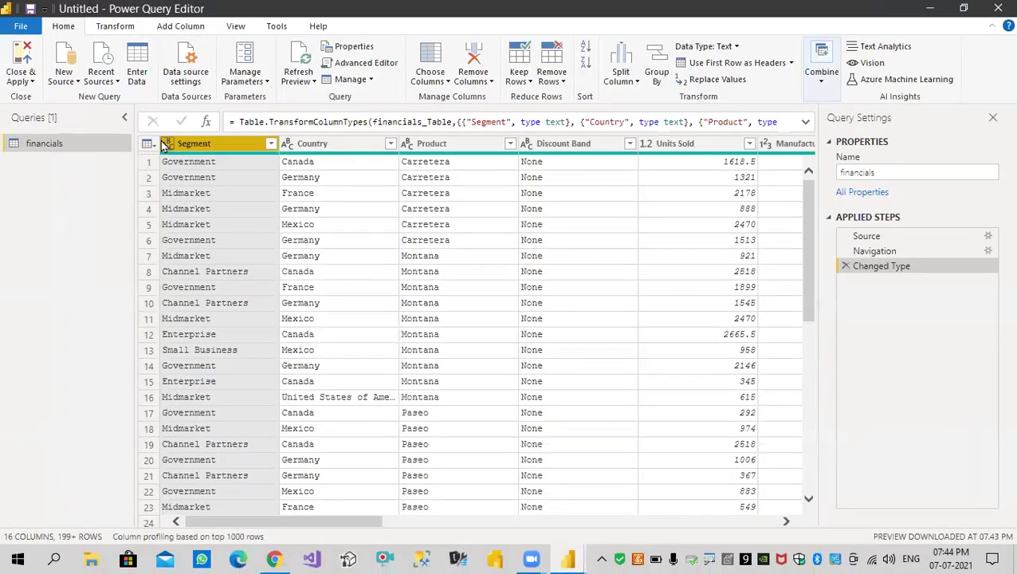
left_click(170, 149)
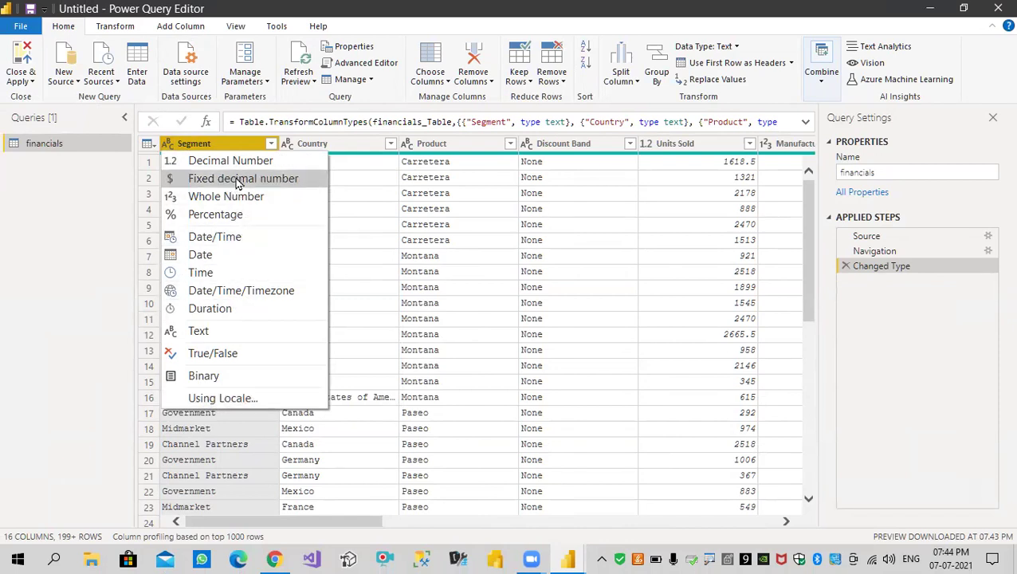
left_click(345, 108)
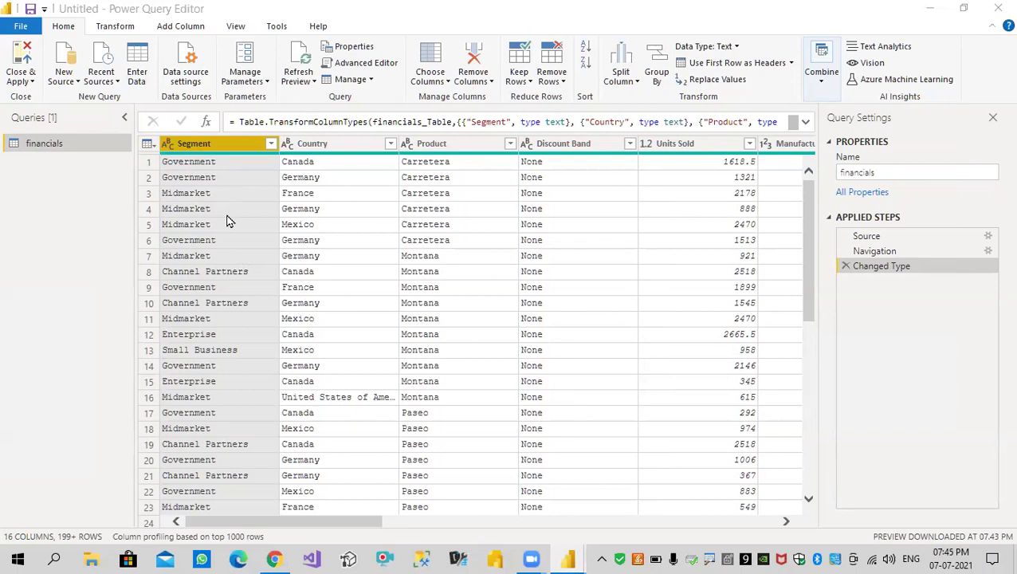
left_click(169, 146)
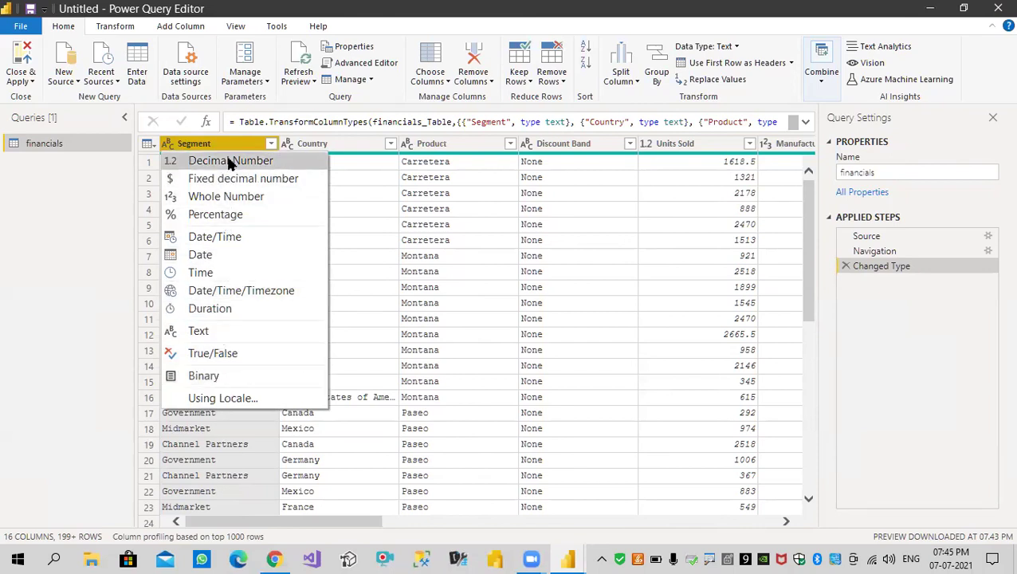
left_click(194, 145)
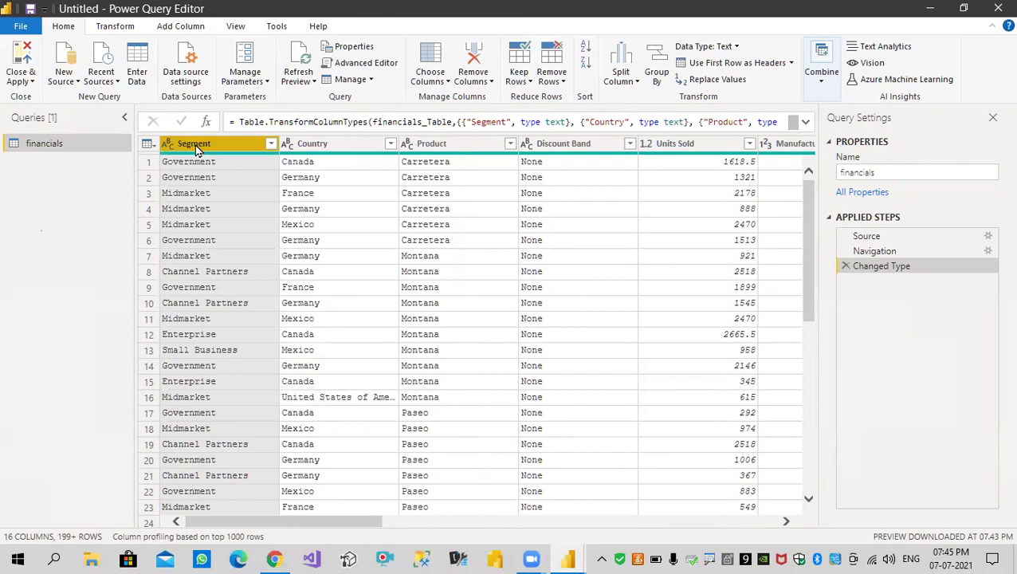
Sort the table by the Segment column in ascending order, followed by descending order
left_click(272, 144)
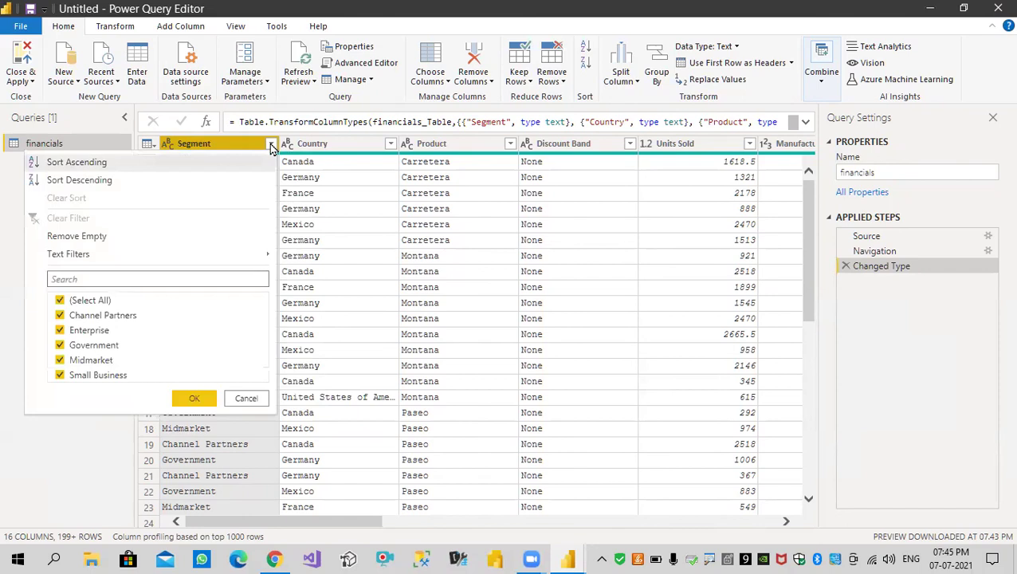
left_click(99, 165)
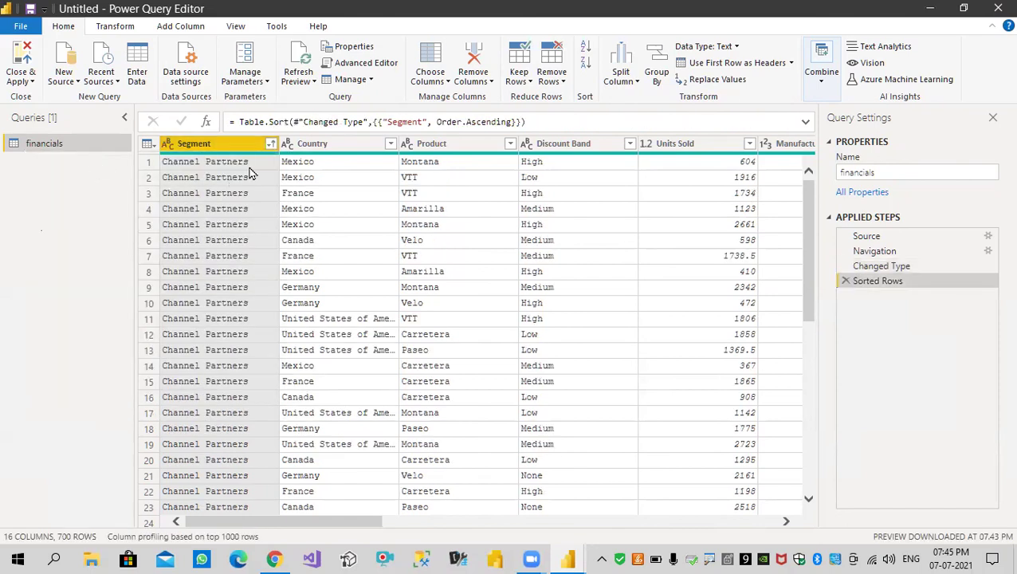
left_click(270, 145)
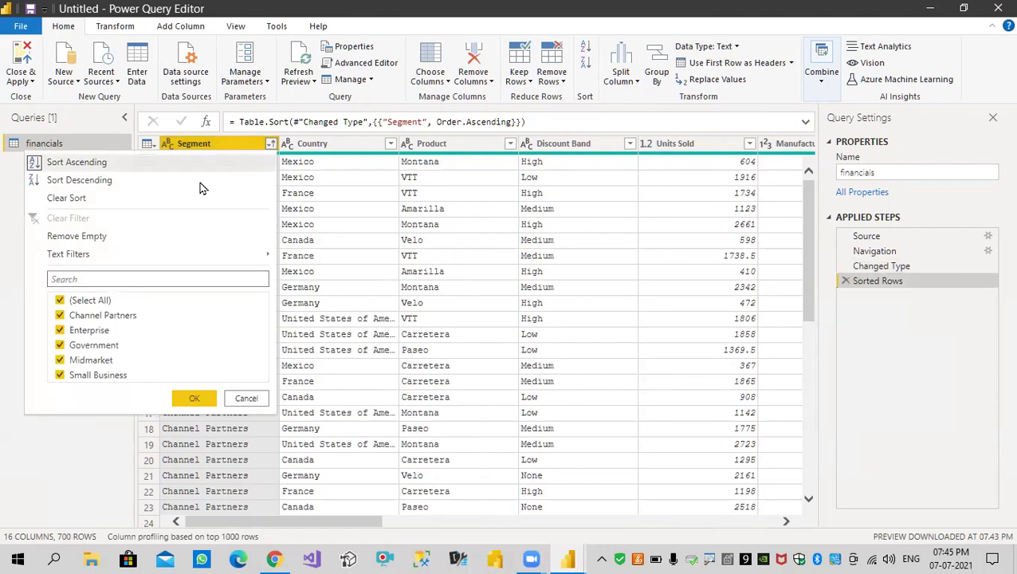
left_click(182, 179)
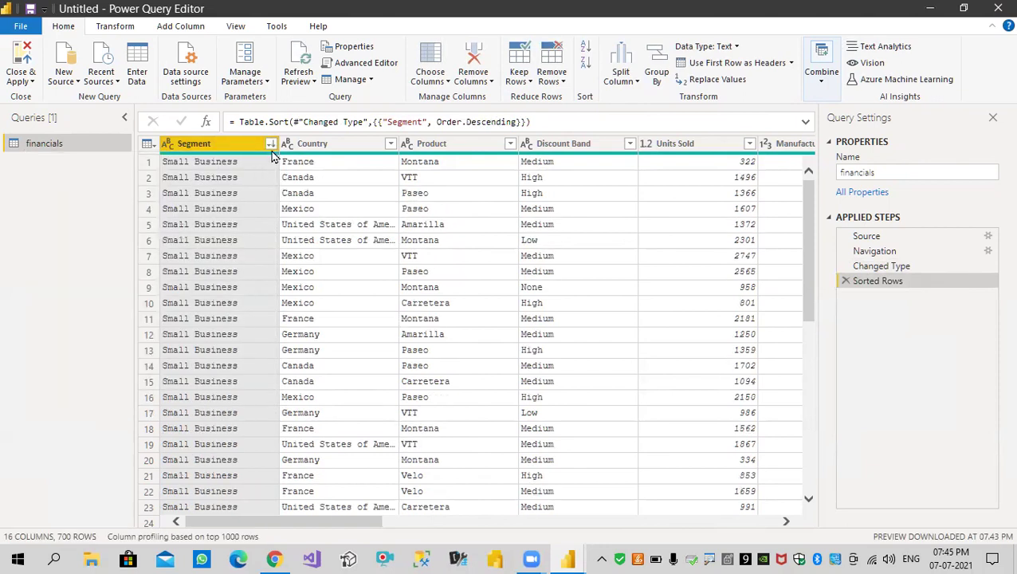
Switch the Segment column's sort back to ascending order
left_click(271, 146)
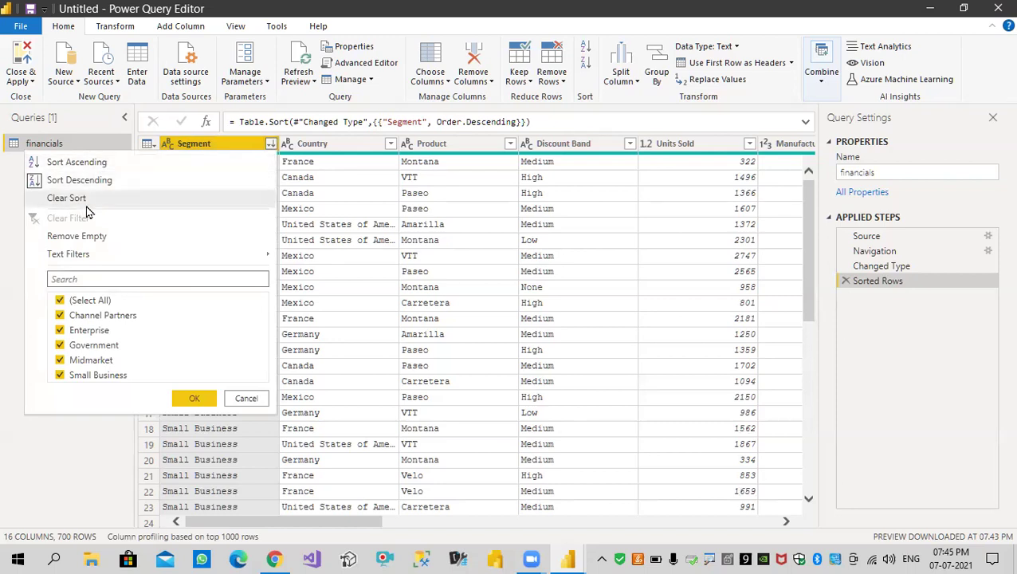
left_click(249, 148)
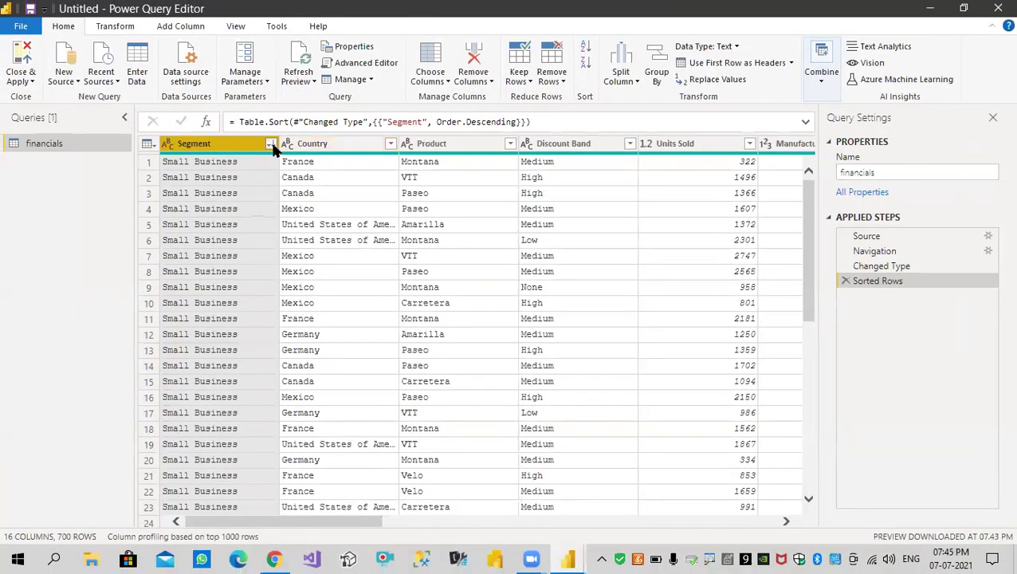
left_click(253, 140)
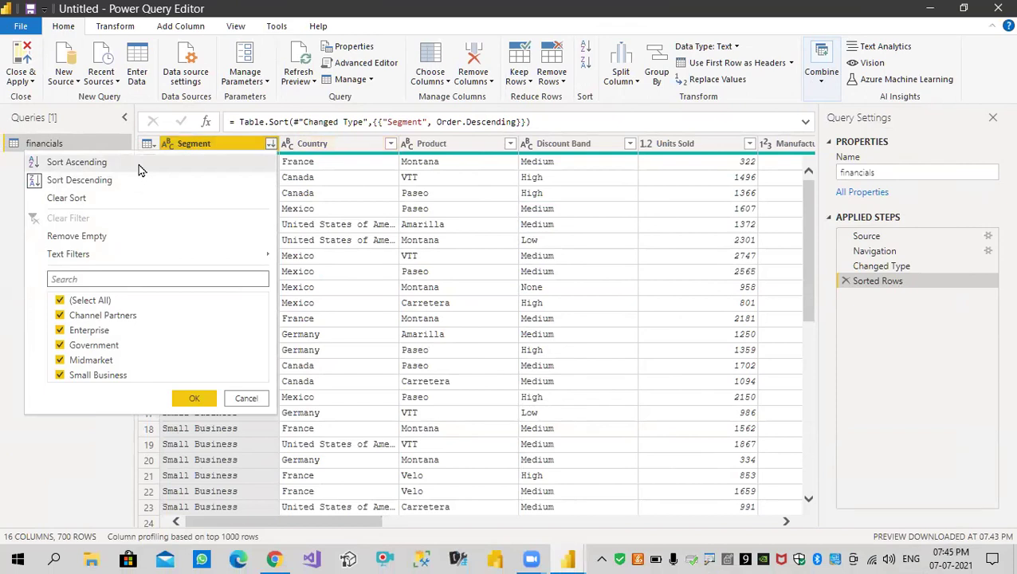
left_click(77, 162)
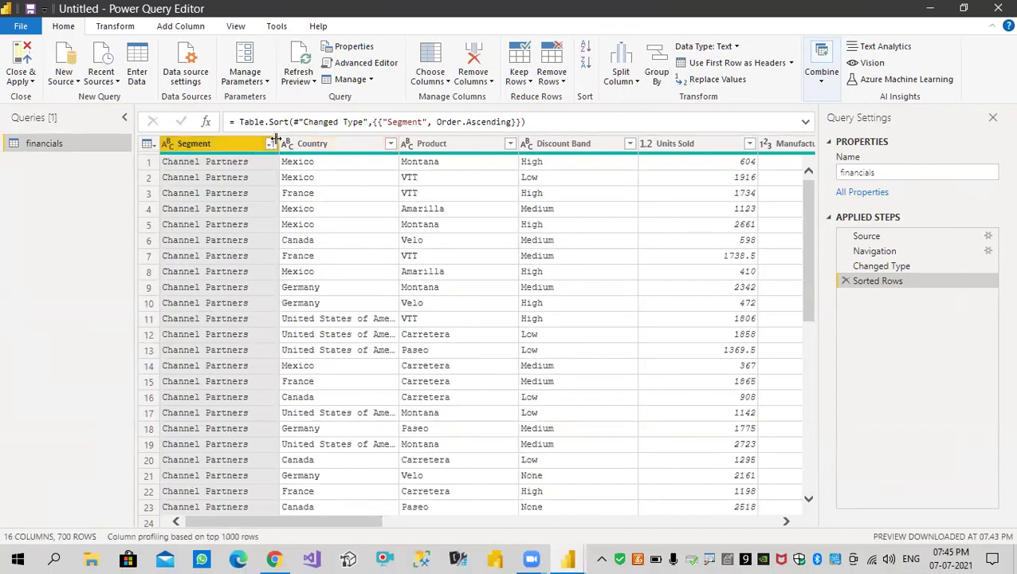
Examine the Table.Sort formula generated for the Segment column's sort step
left_click_drag(550, 121, 506, 122)
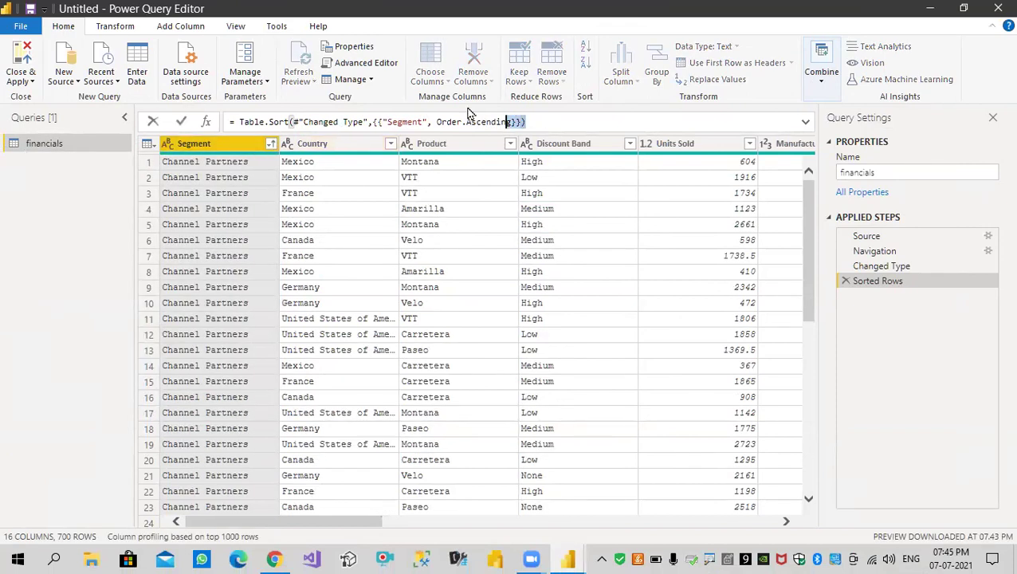
key("ctrl+a")
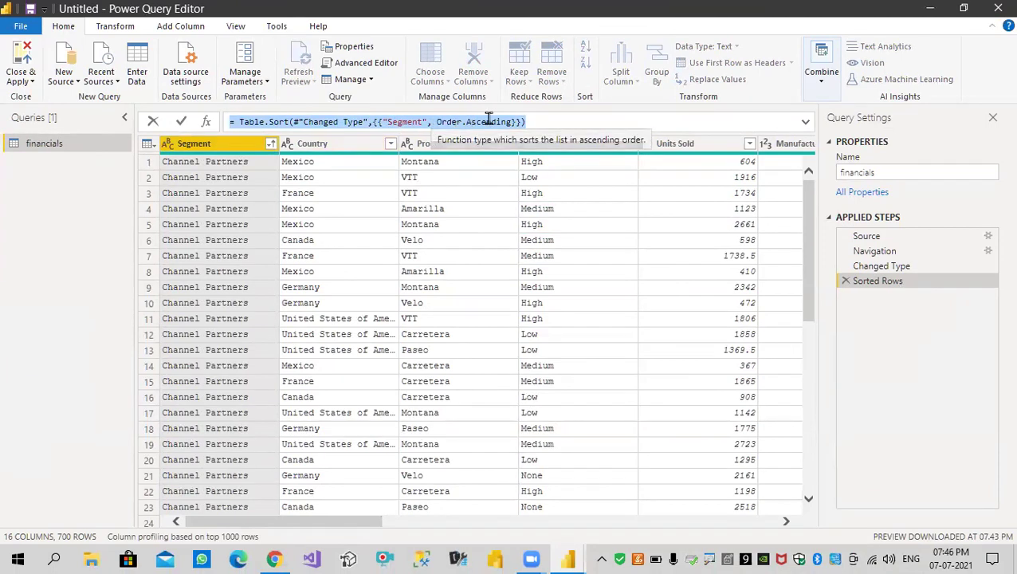
left_click(544, 122)
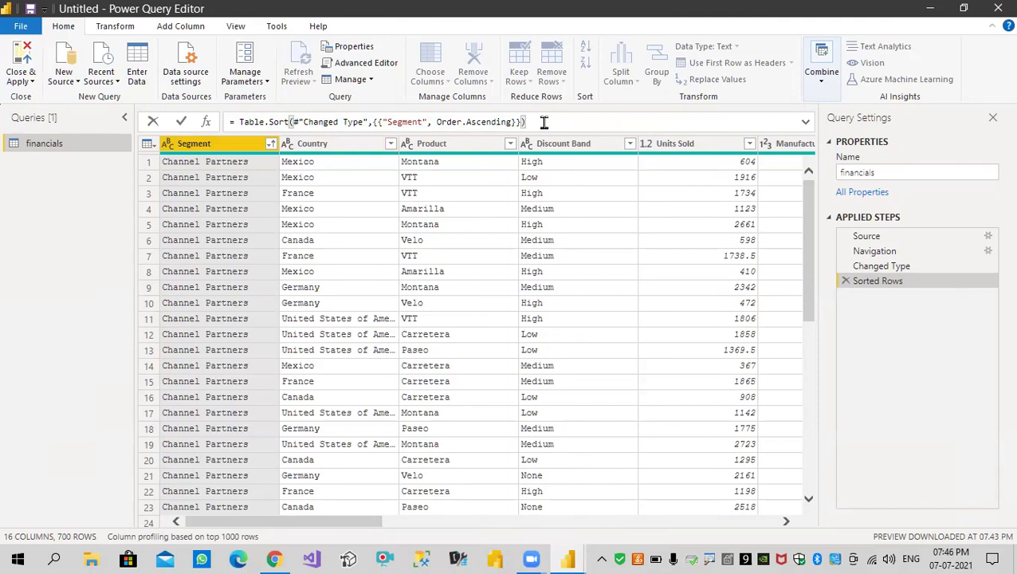
Clear the sort on the Segment column
left_click(215, 145)
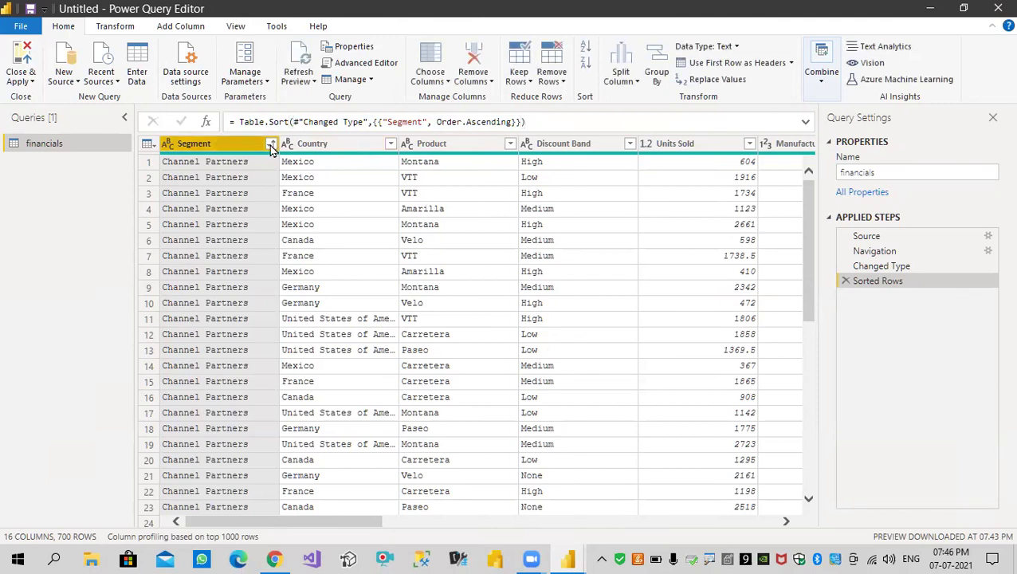
left_click(271, 144)
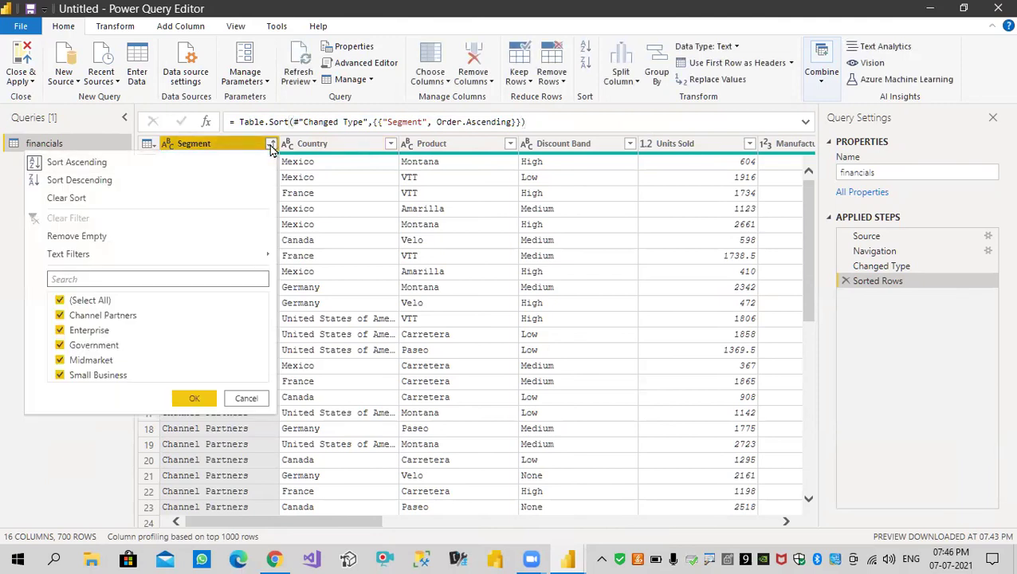
left_click(93, 204)
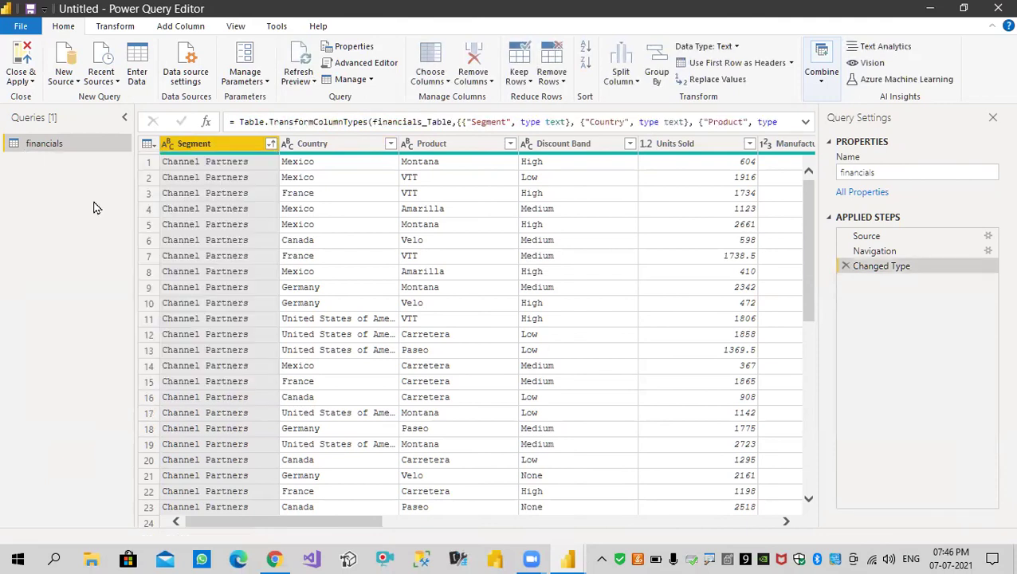
Remove the empty values from the Segment column and check the table's column and row counts
left_click(271, 144)
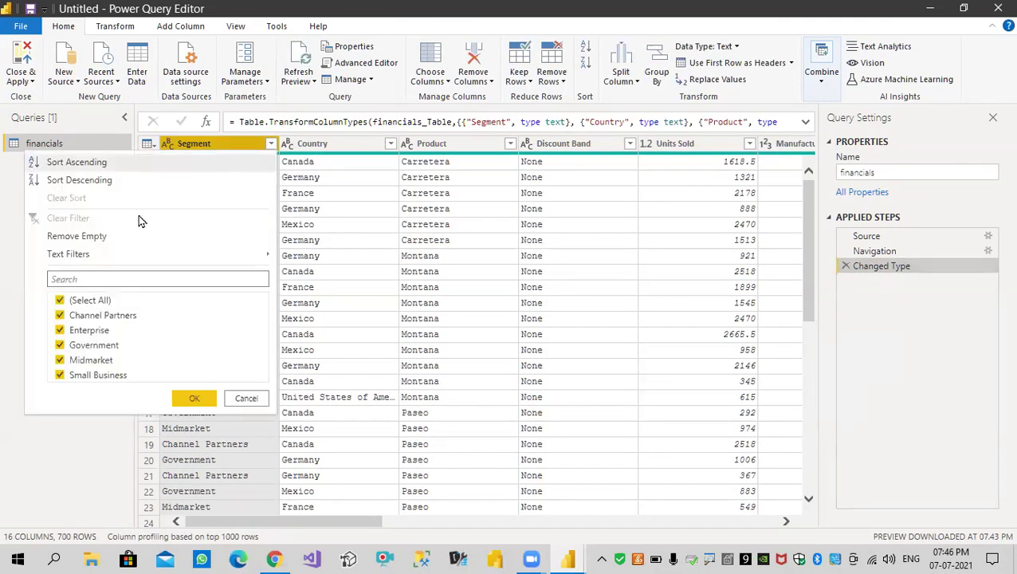
left_click(96, 237)
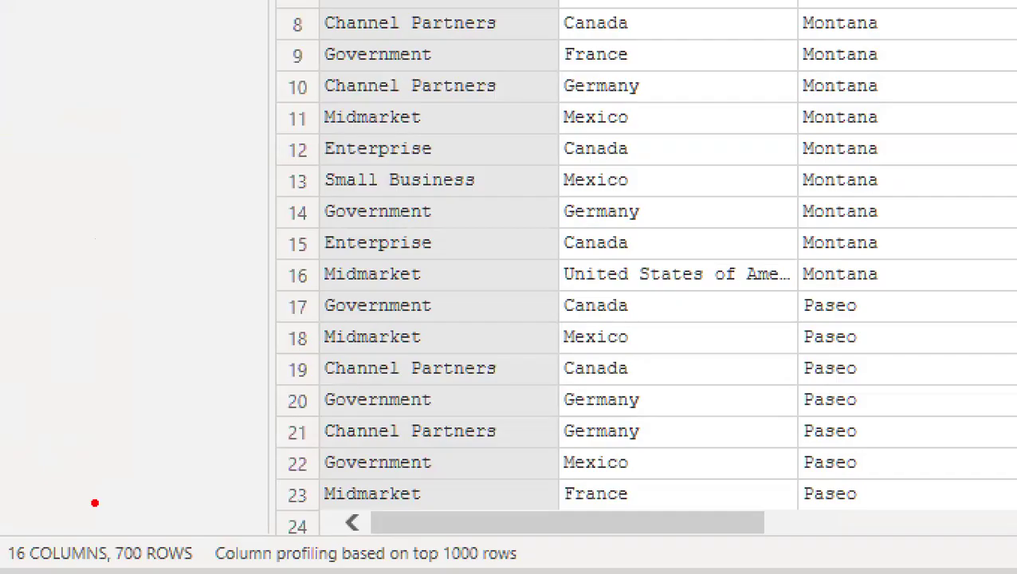
mouse_move(41, 510)
left_mouse_down()
mouse_move(11, 512)
mouse_move(16, 571)
mouse_move(423, 568)
mouse_move(572, 510)
mouse_move(111, 472)
mouse_move(72, 497)
left_mouse_up()
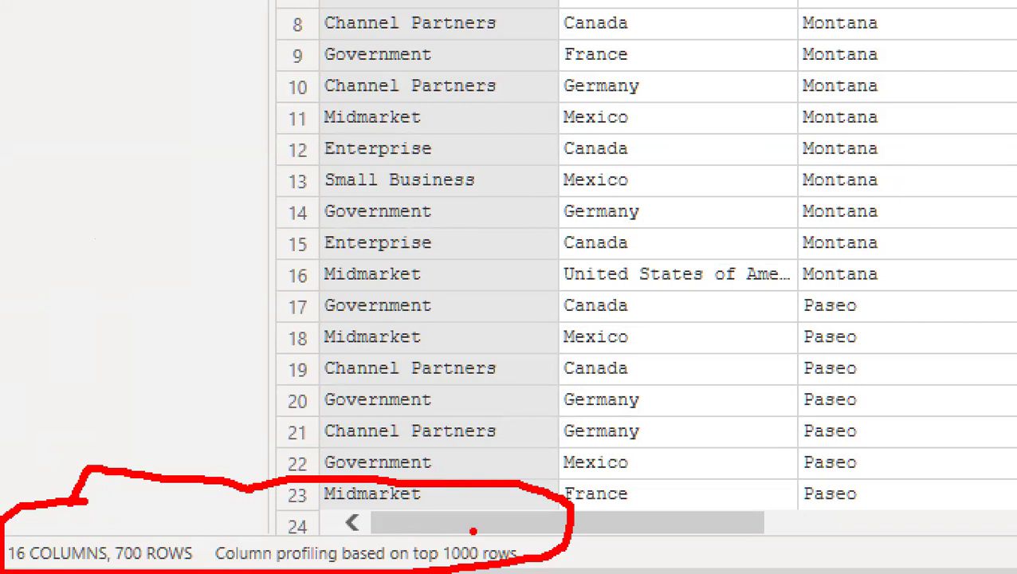
key("Escape")
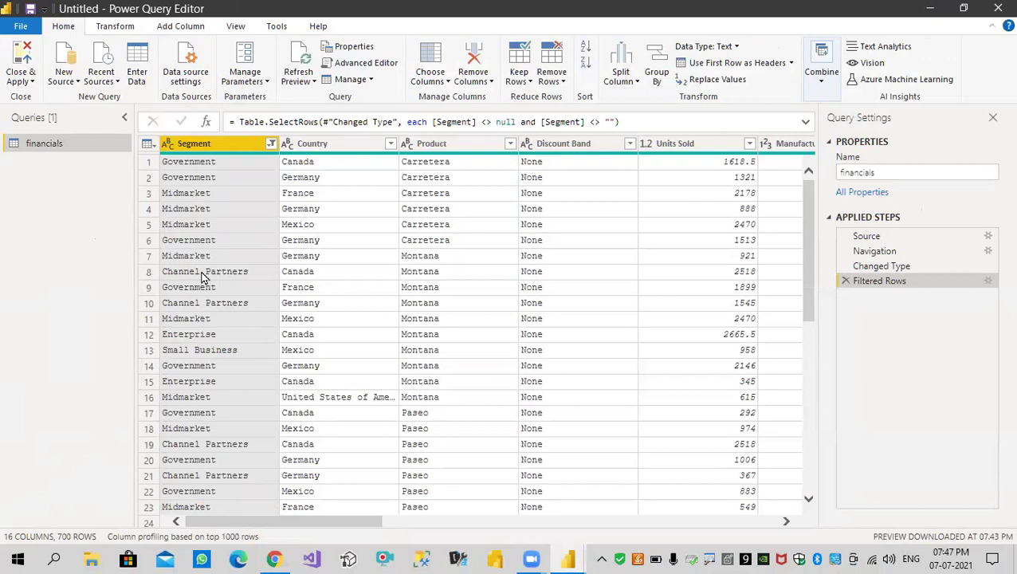
Clear the empty-value filter from the Segment column
left_click(334, 147)
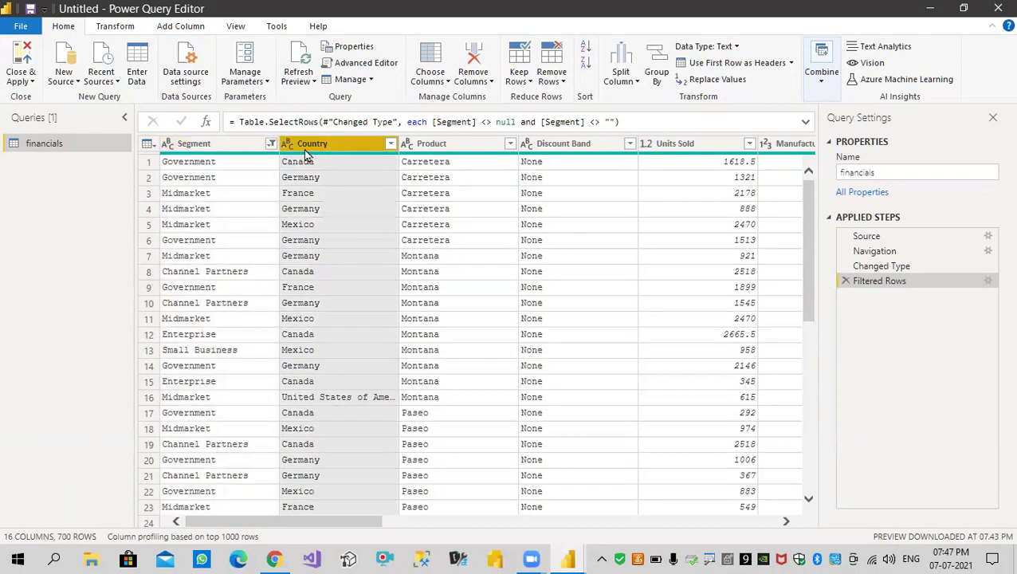
left_click(234, 144, "ctrl")
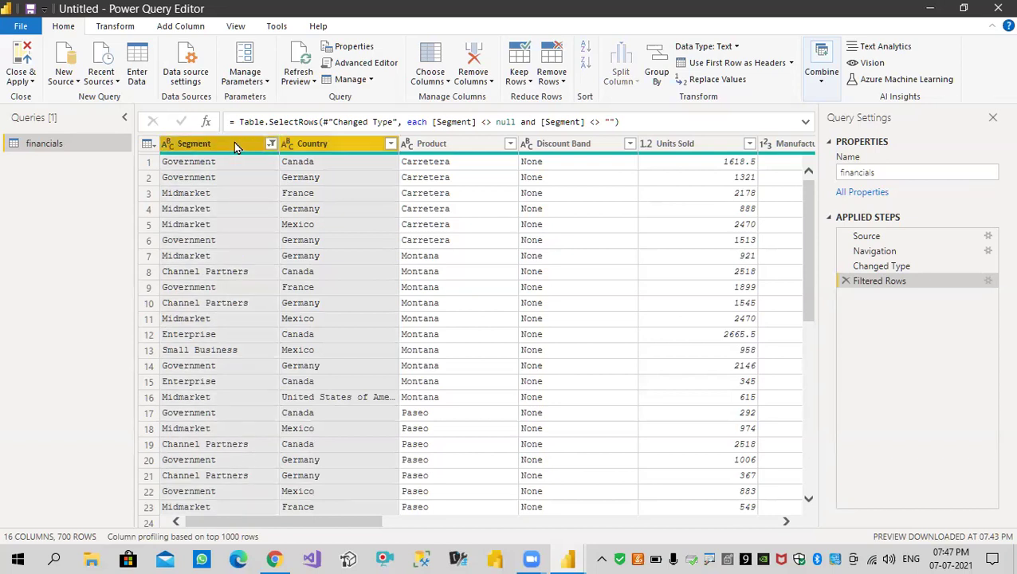
left_click(271, 145)
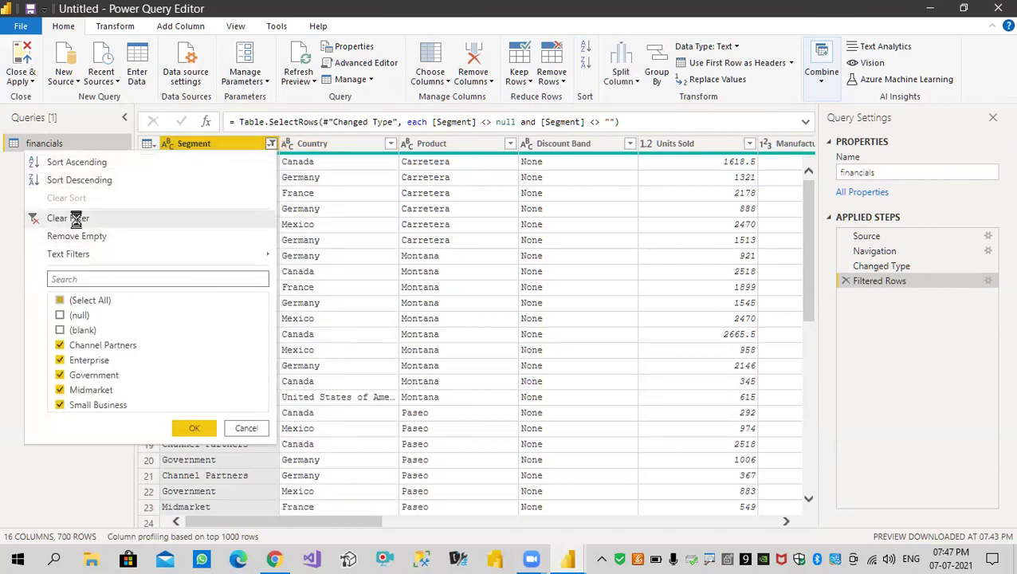
left_click(77, 222)
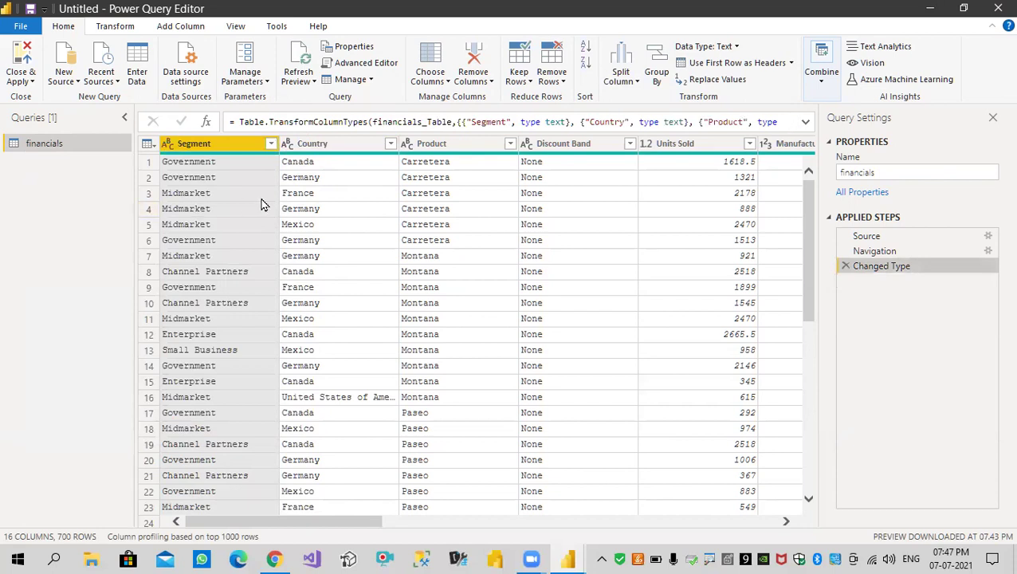
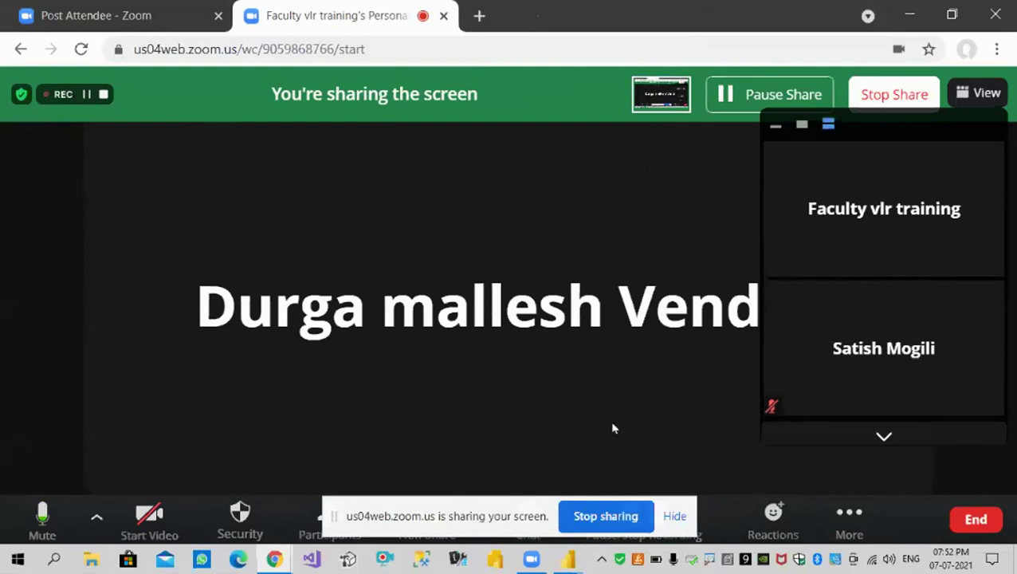
Hide the screen-sharing notice and switch from the Zoom meeting to the Power Query Editor window
left_click(675, 517)
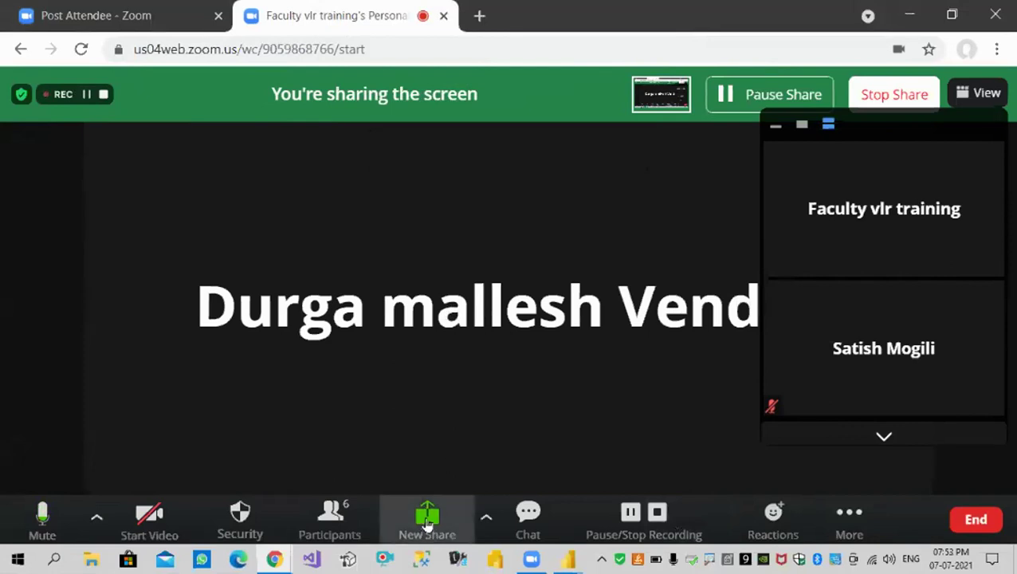
left_click(572, 560)
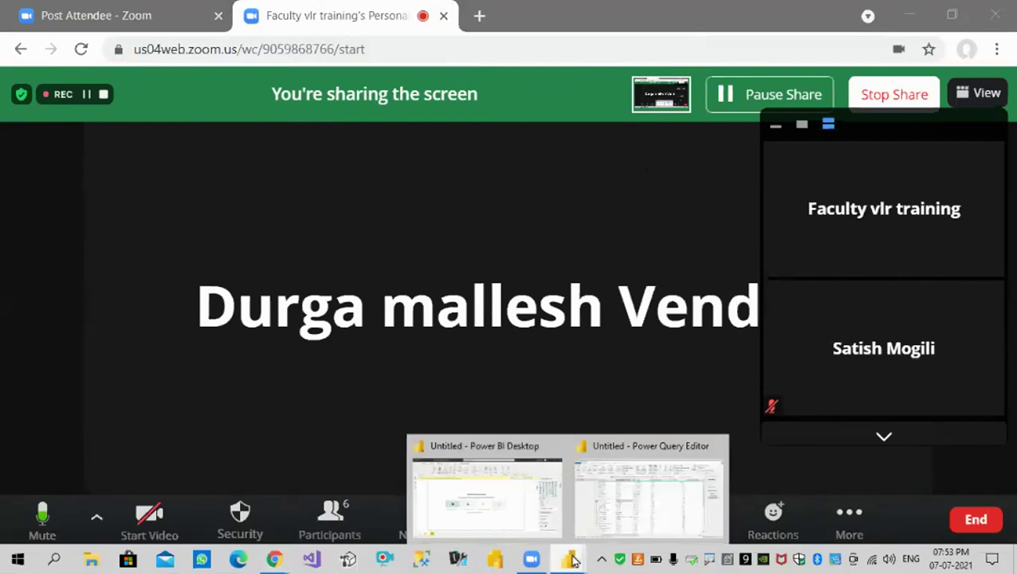
left_click(606, 501)
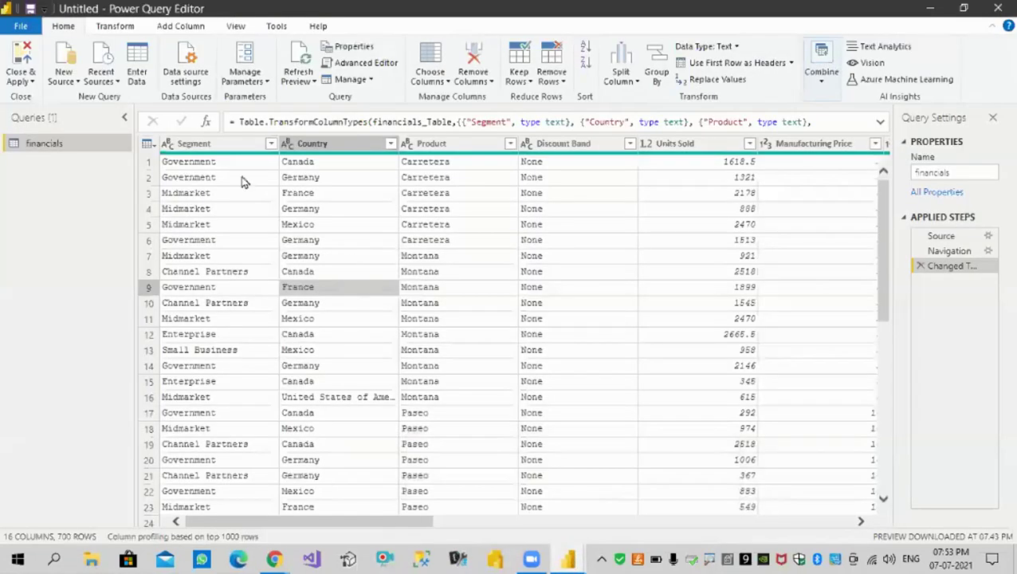
Examine the whole-table commands and the transformation, column-adding, view and diagnostics tools available for the financials query
left_click(151, 148)
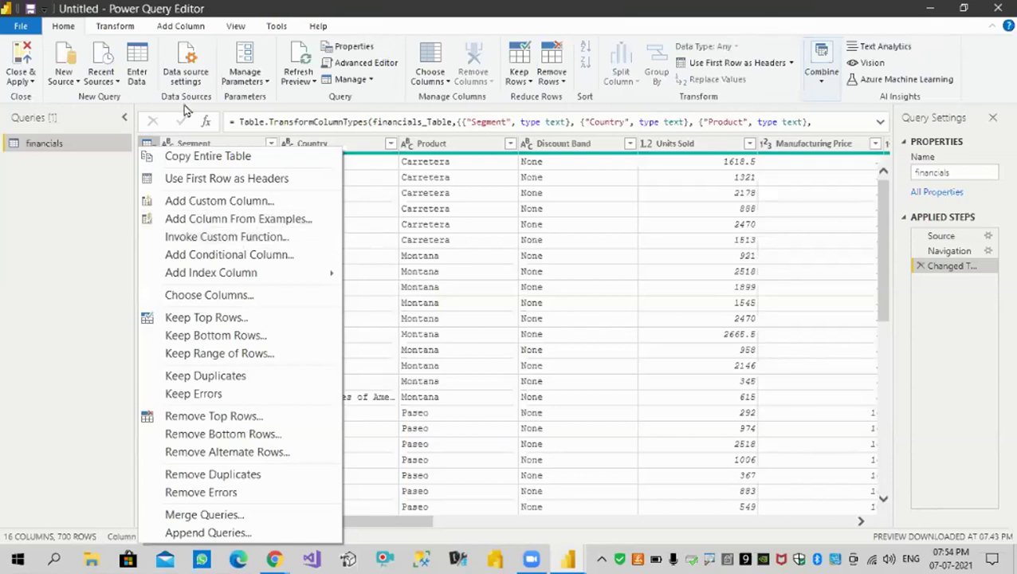
left_click(147, 14)
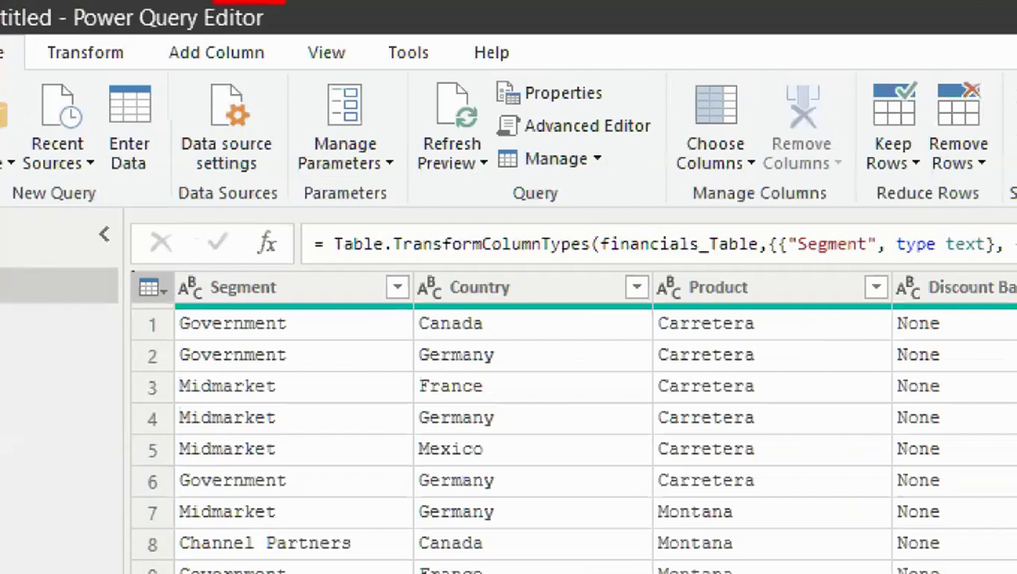
mouse_move(243, 2)
left_mouse_down()
mouse_move(57, 10)
mouse_move(169, 83)
mouse_move(318, 44)
mouse_move(288, 3)
left_mouse_up()
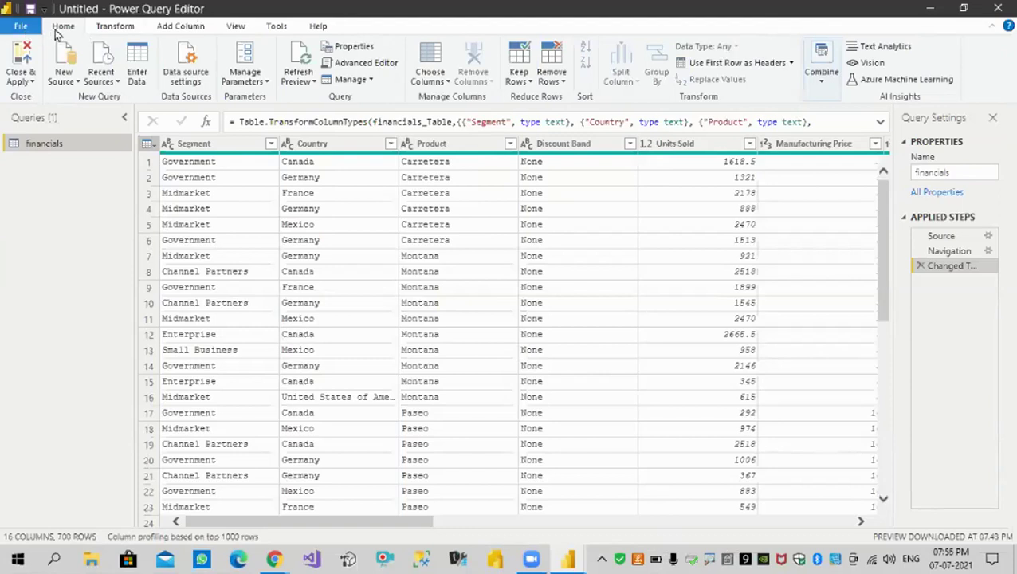
left_click(116, 31)
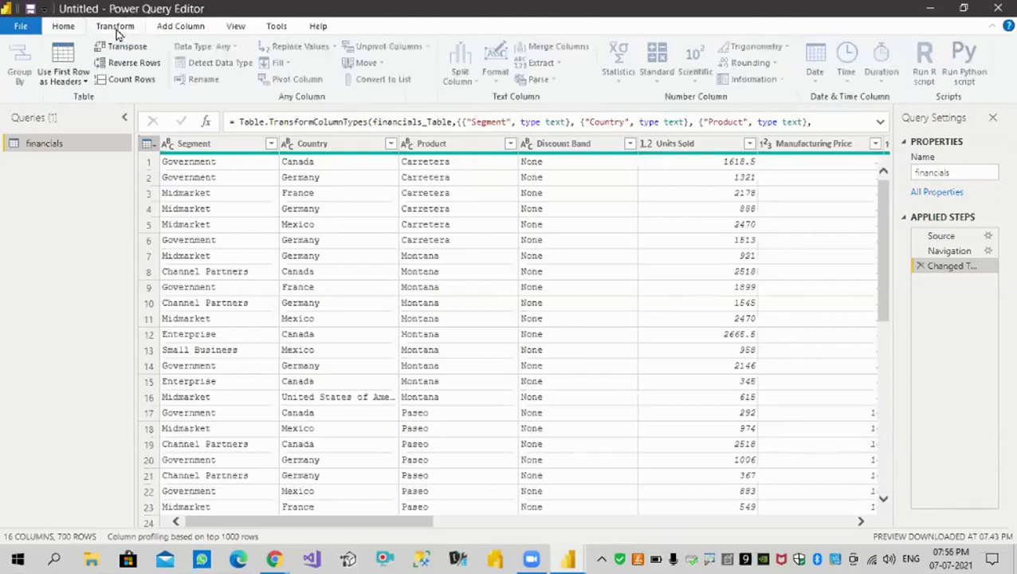
left_click(179, 29)
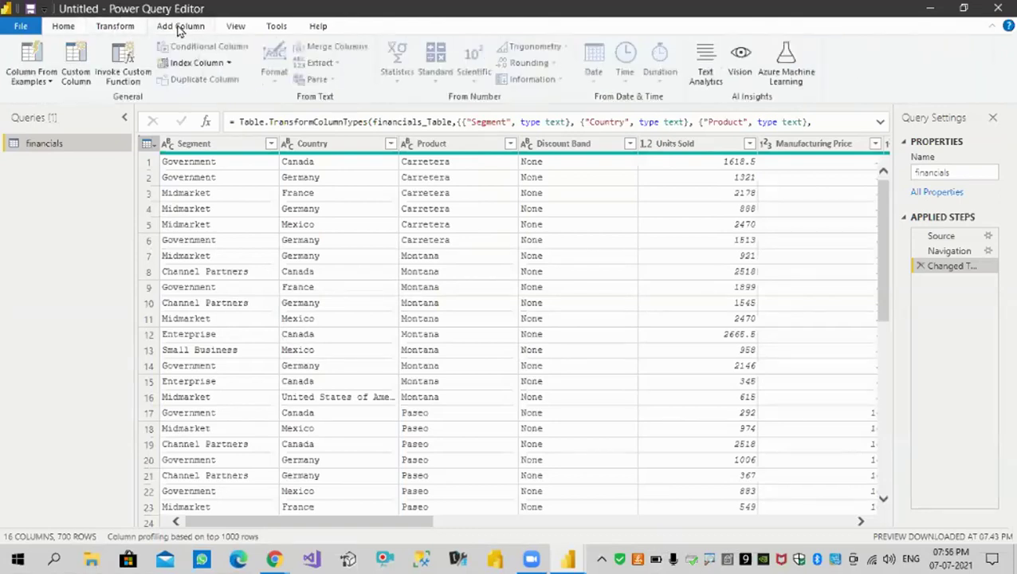
left_click(237, 28)
left_click(274, 29)
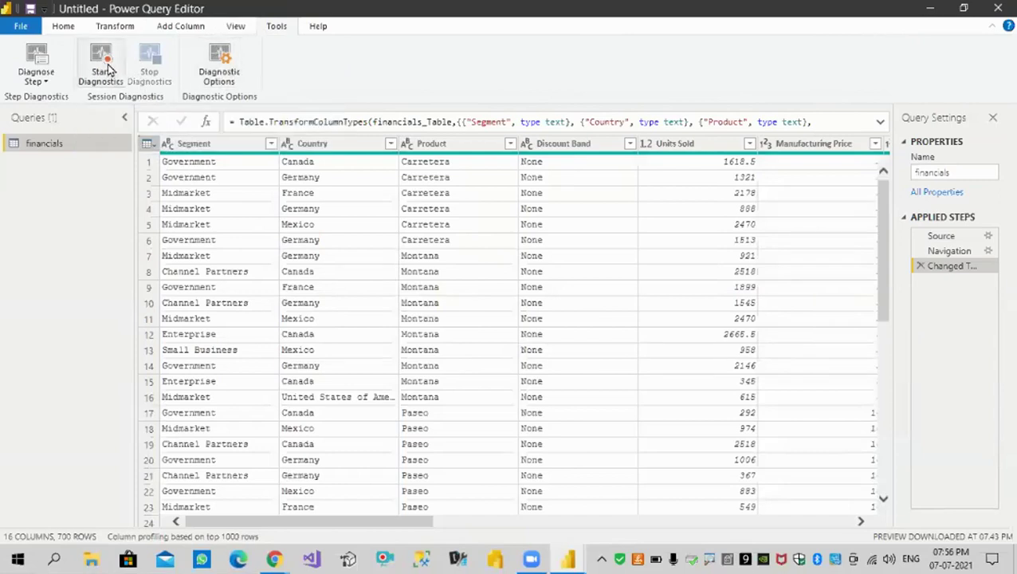
left_click(45, 83)
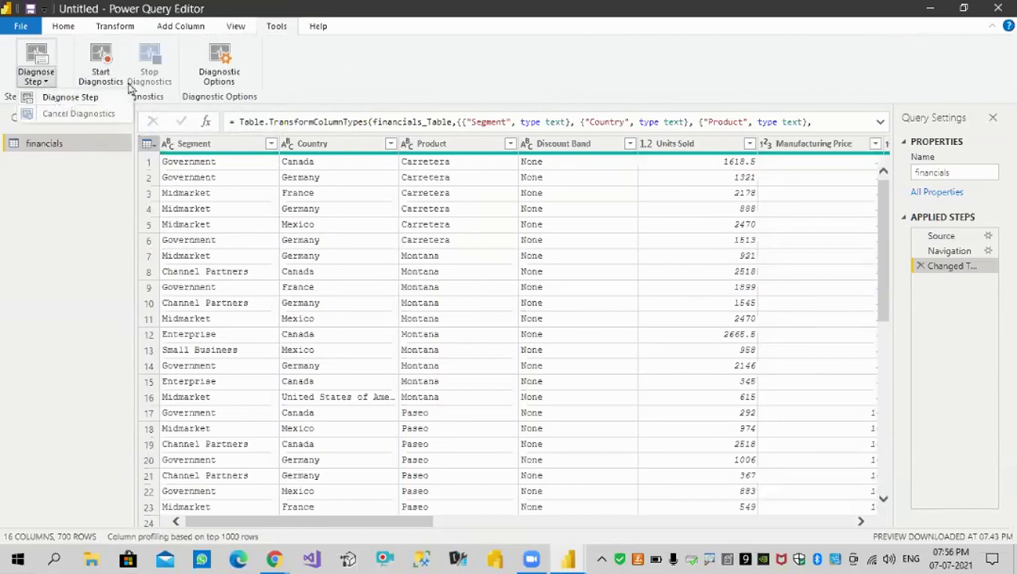
left_click(377, 57)
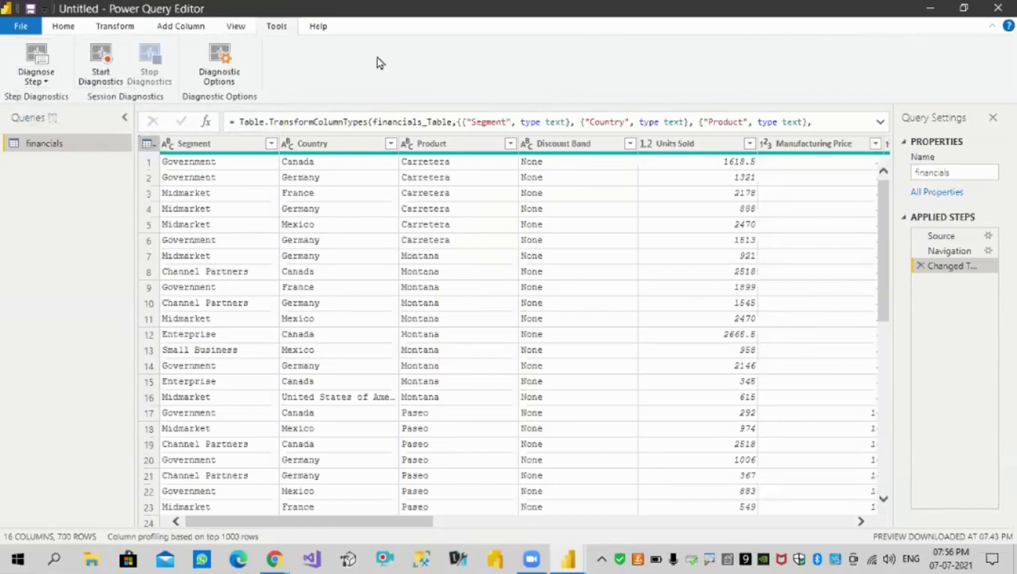
Turn on column quality and check the valid, error and empty percentages across the columns, including the error-removal option for COGS
left_click(237, 26)
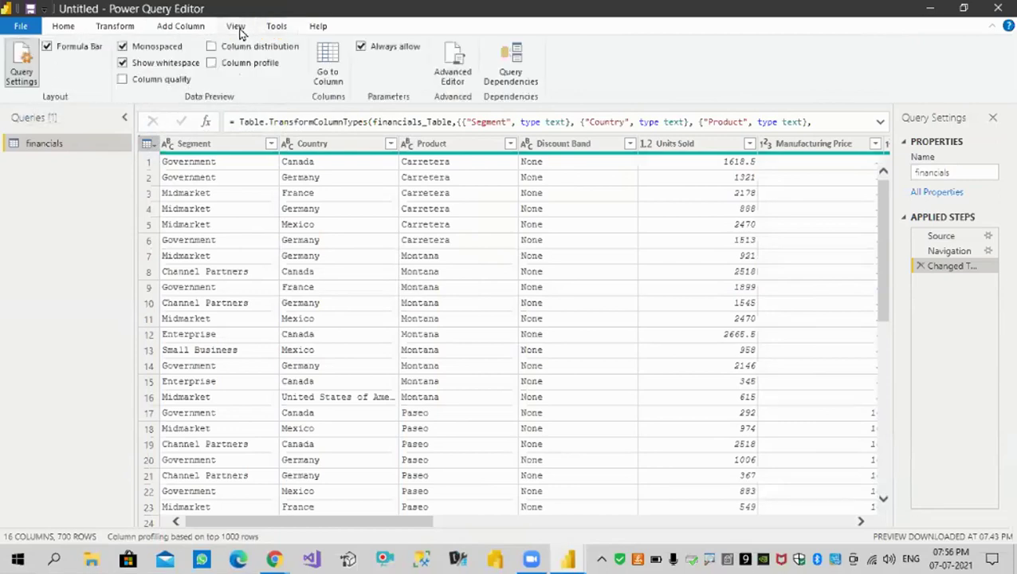
left_click(233, 150)
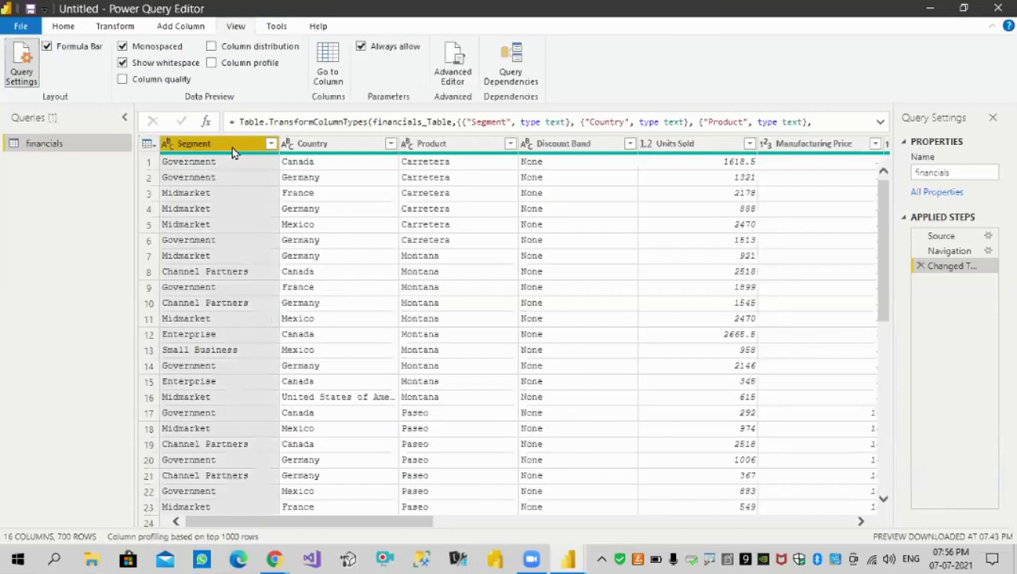
left_click(124, 80)
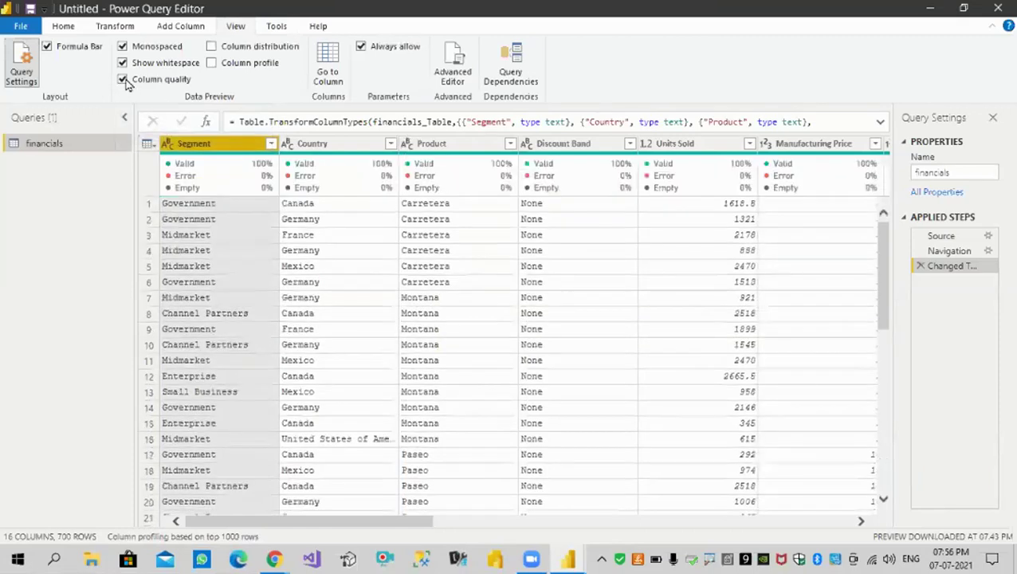
mouse_move(188, 163)
left_click_drag(408, 524, 829, 494)
mouse_move(789, 187)
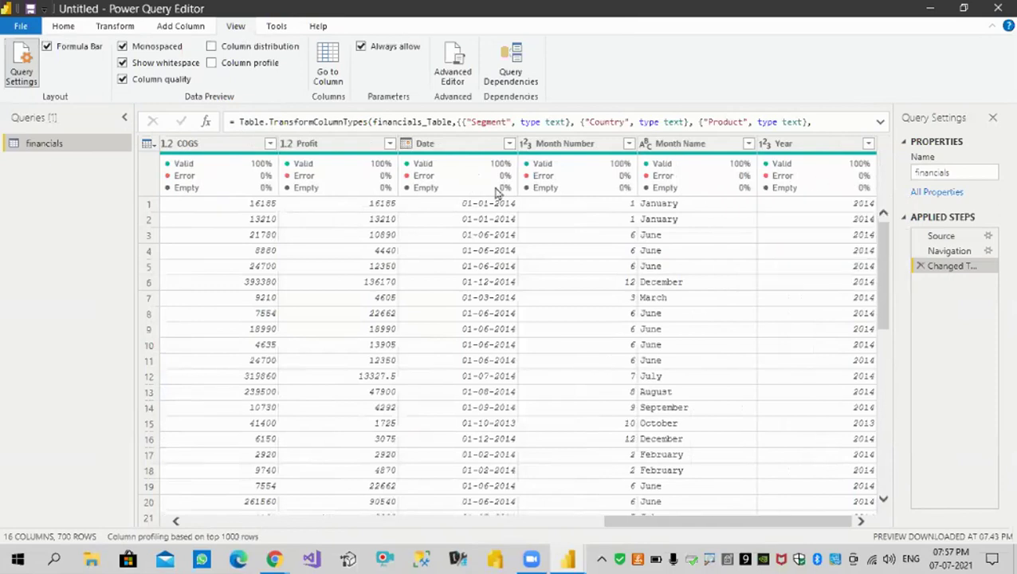
left_click(215, 145)
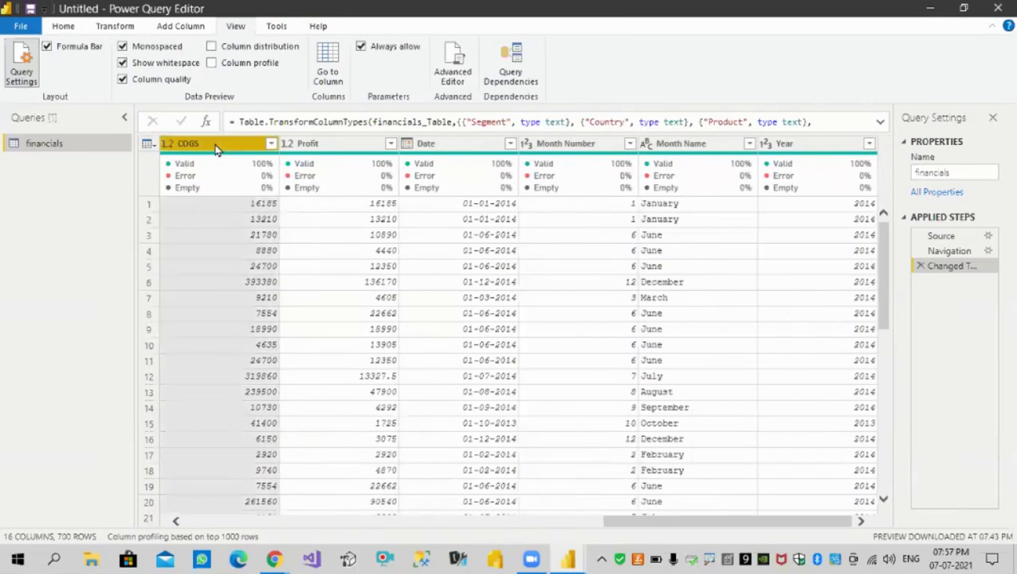
right_click(215, 149)
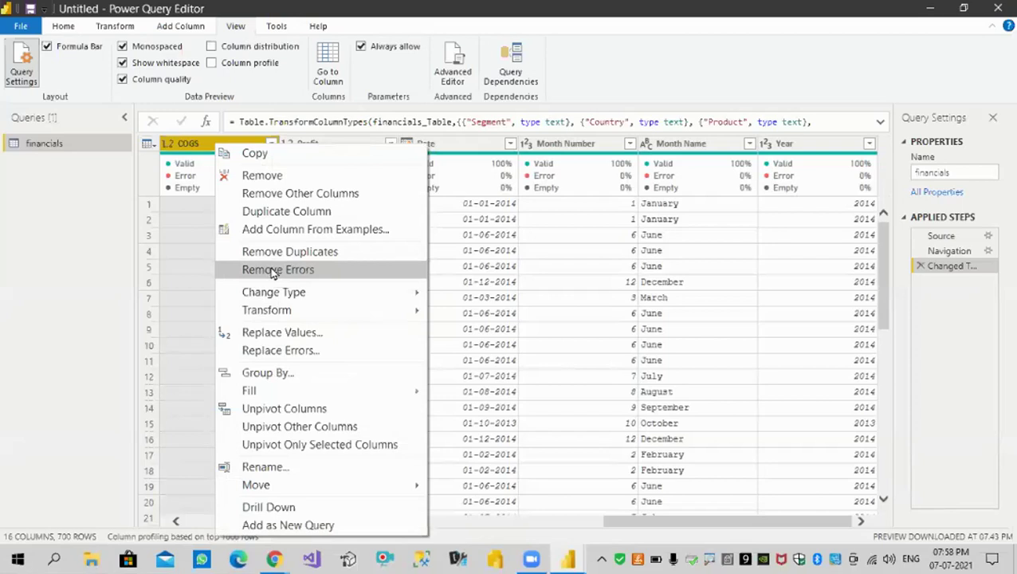
Duplicate the Date column and set the copy's data type to Decimal Number
left_click(480, 151)
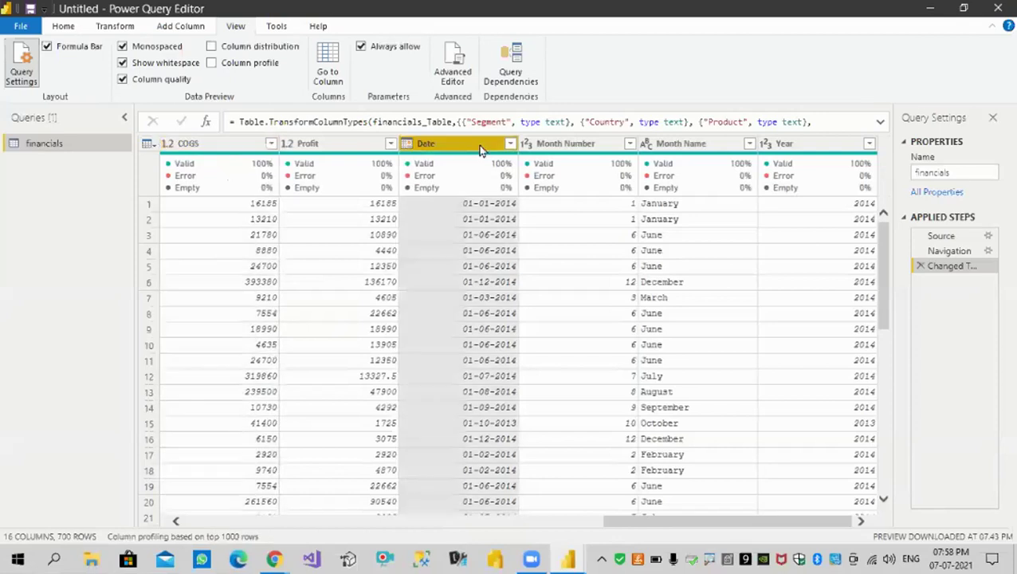
right_click(480, 151)
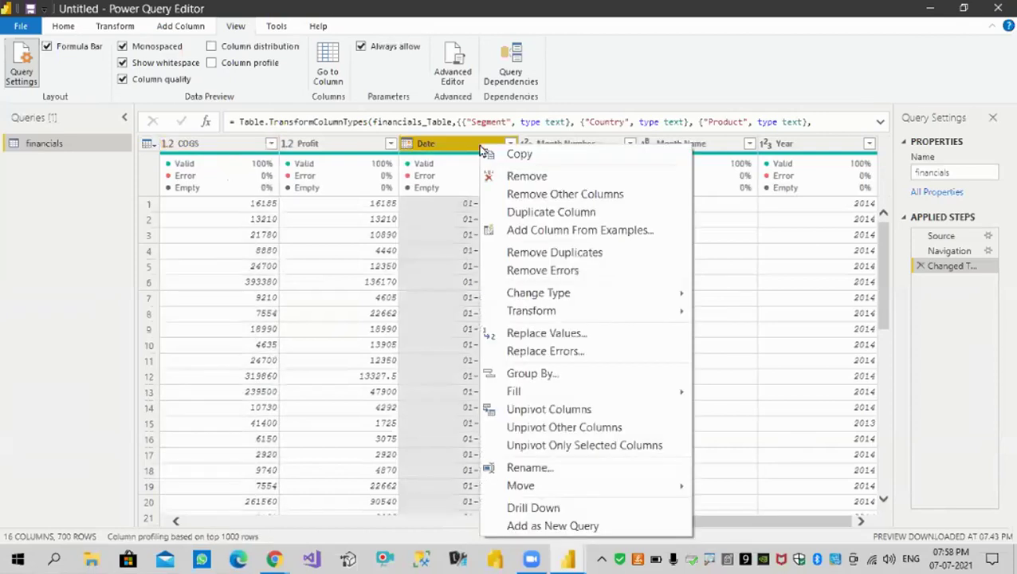
left_click(562, 219)
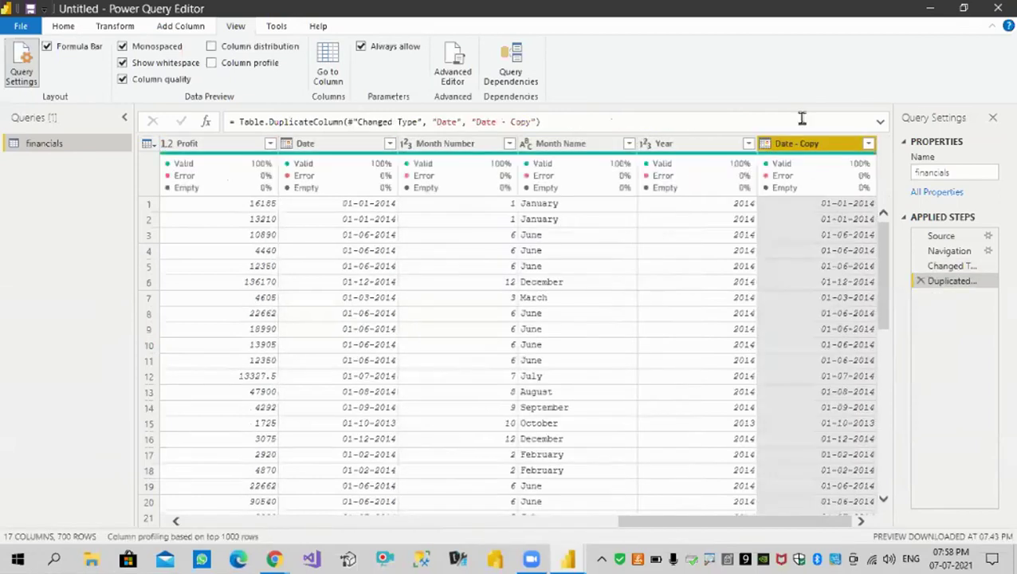
left_click(766, 144)
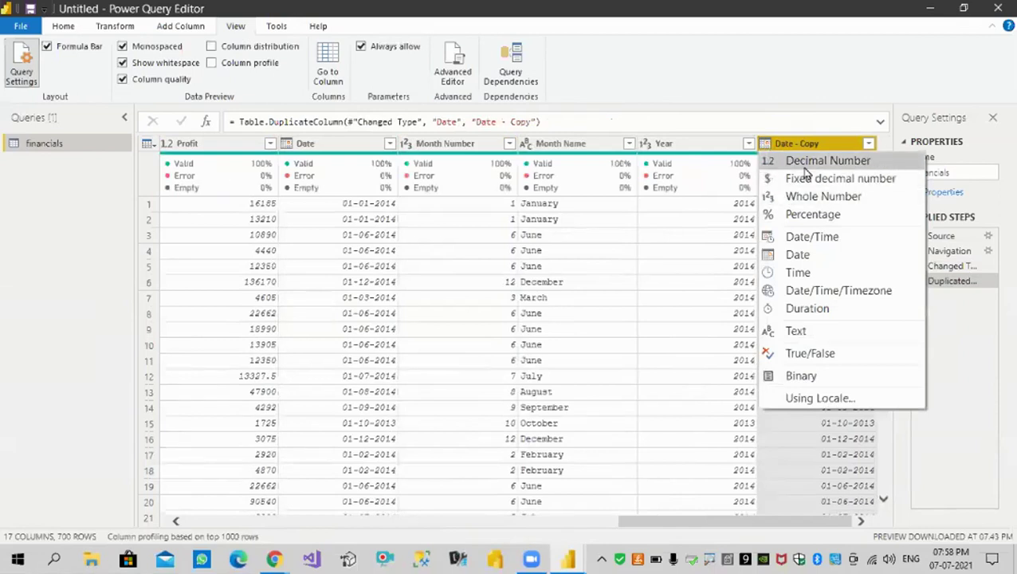
left_click(801, 162)
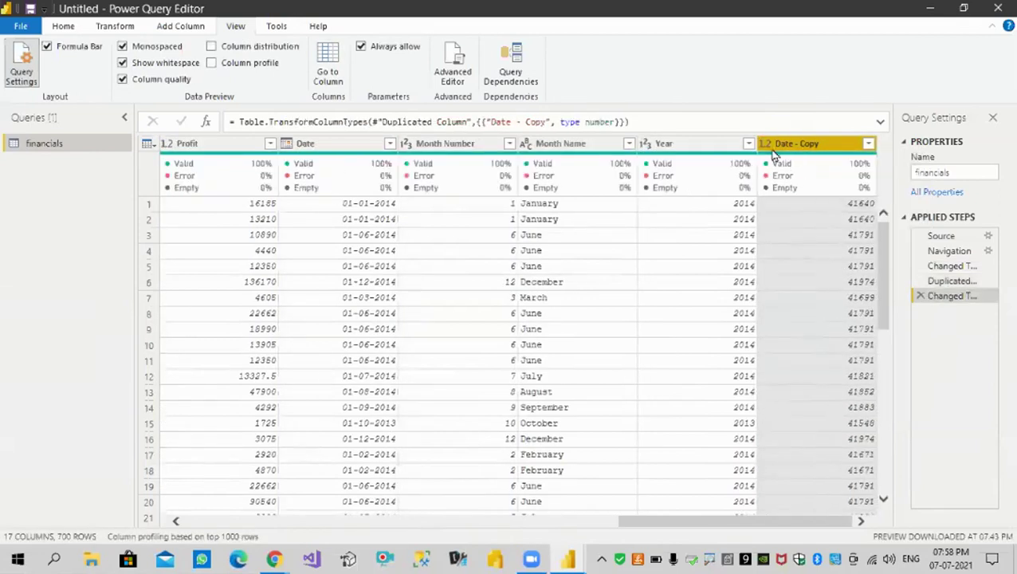
Duplicate the original Date column again and set the second copy's data type to Text
left_click(335, 146)
right_click(335, 146)
left_click(409, 206)
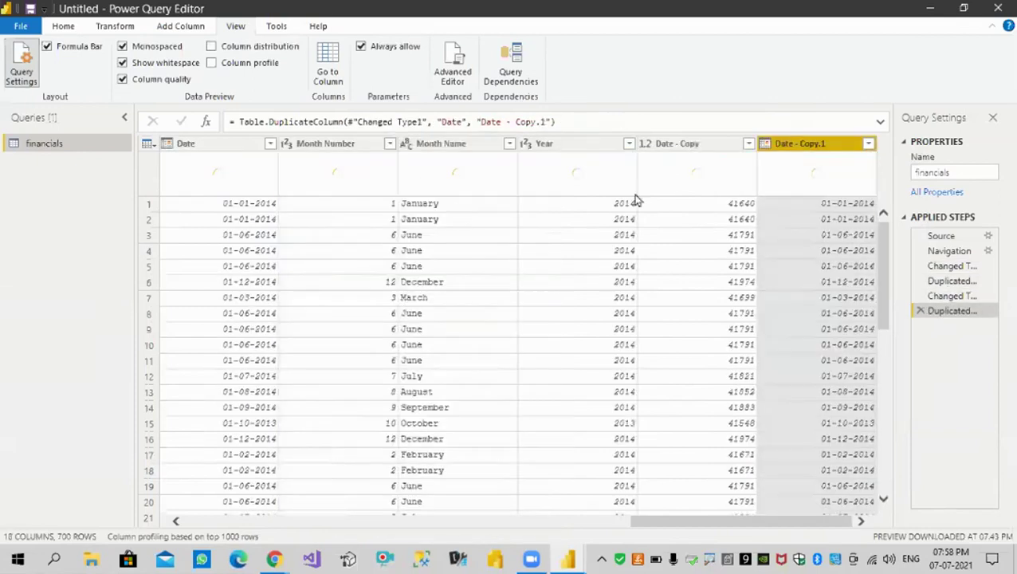
left_click(765, 144)
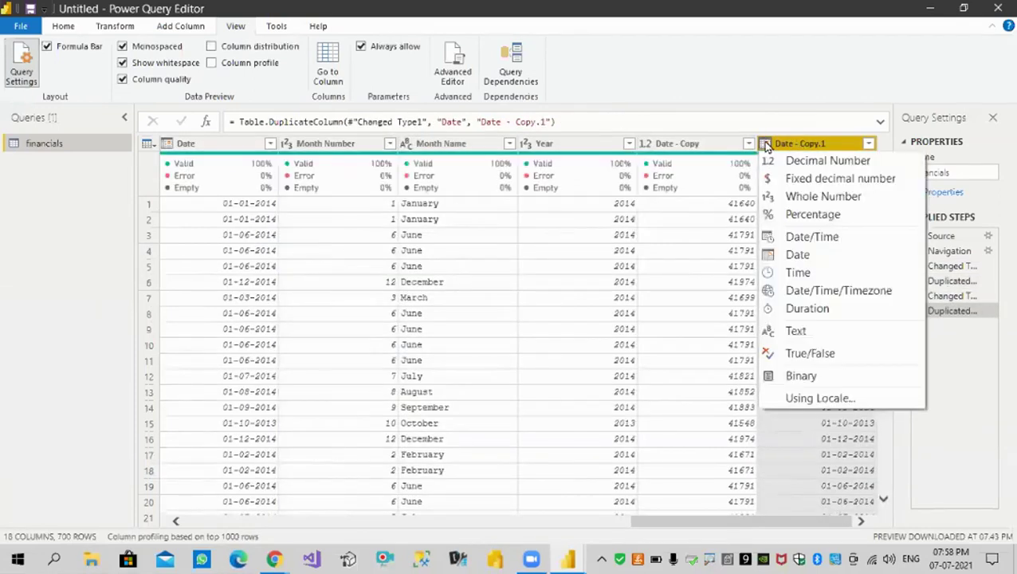
left_click(815, 336)
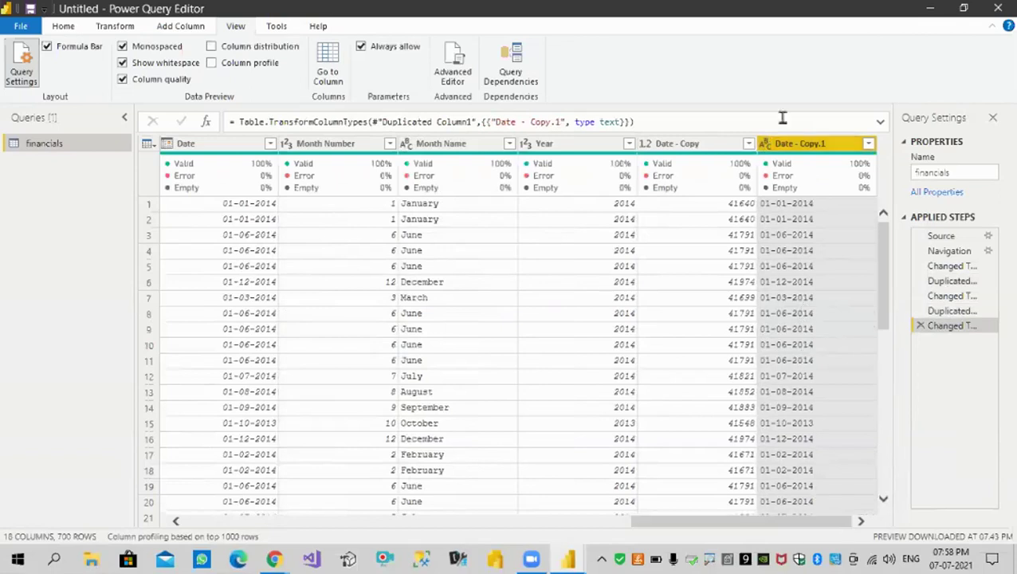
Change the second Date copy's data type to Whole Number, replacing its current type conversion
left_click(766, 144)
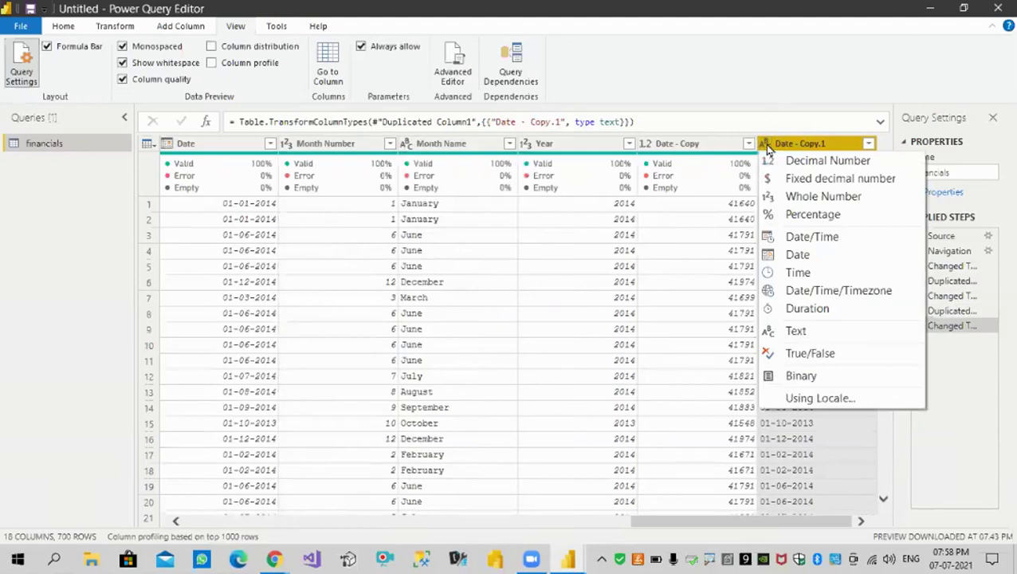
left_click(801, 205)
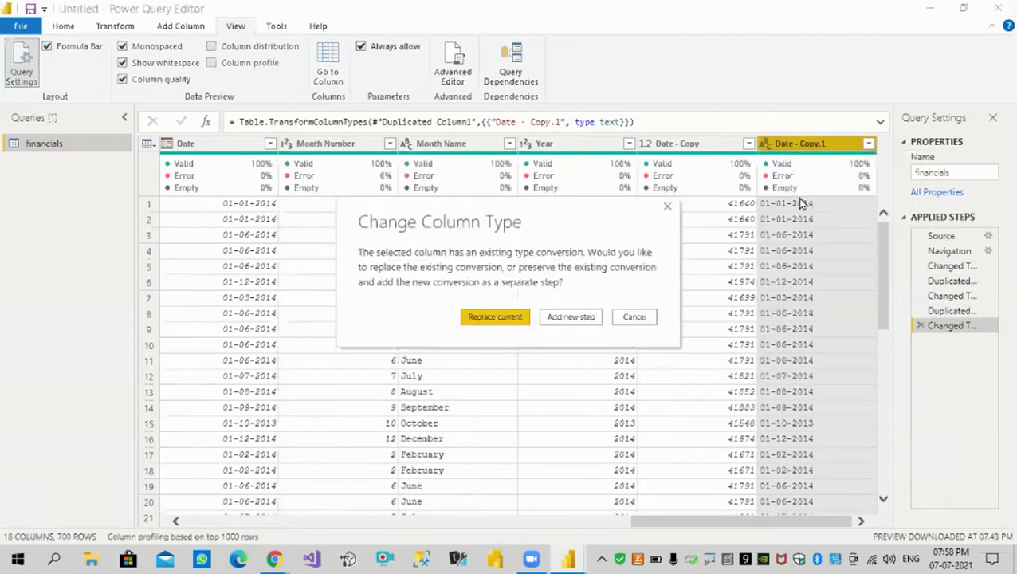
left_click(502, 320)
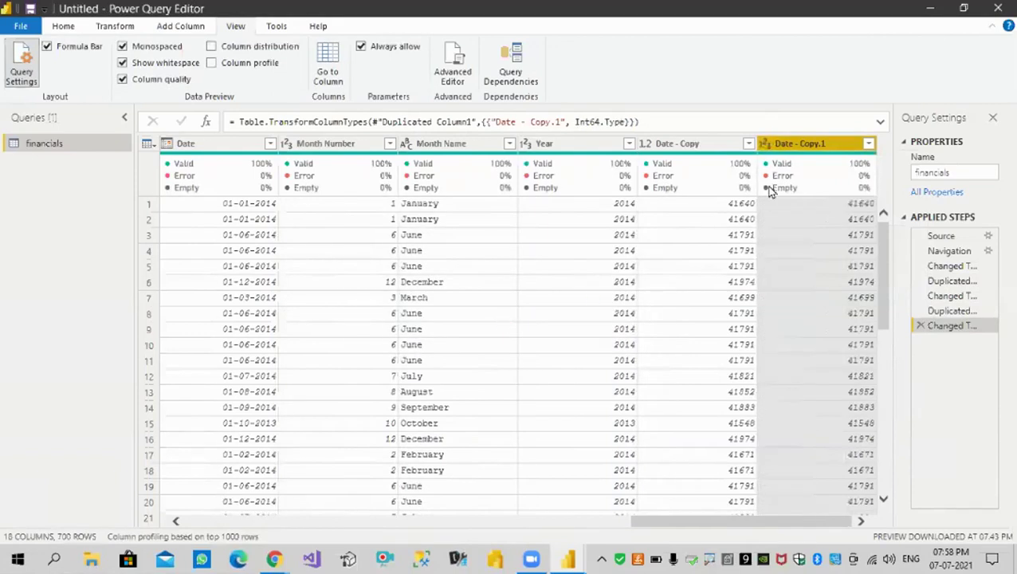
left_click(767, 145)
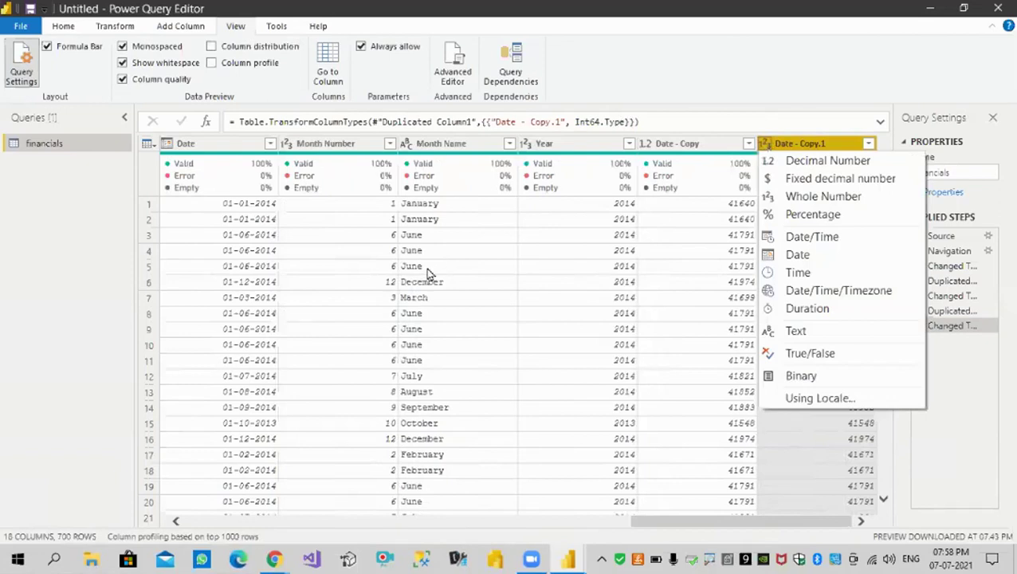
left_click(559, 524)
Duplicate the Country column and set the copy's data type to Date
left_click(559, 525)
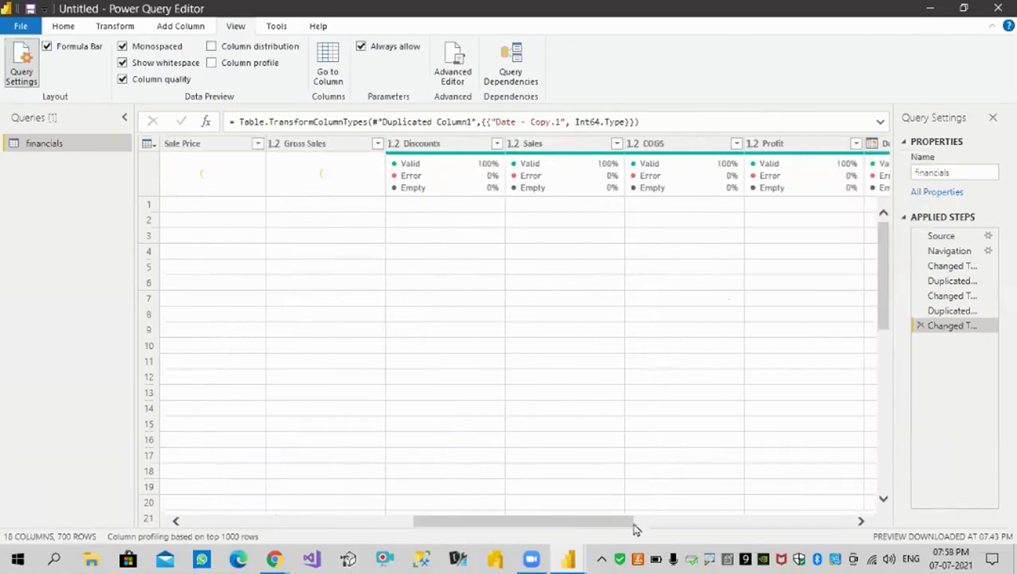
left_click_drag(594, 526, 322, 526)
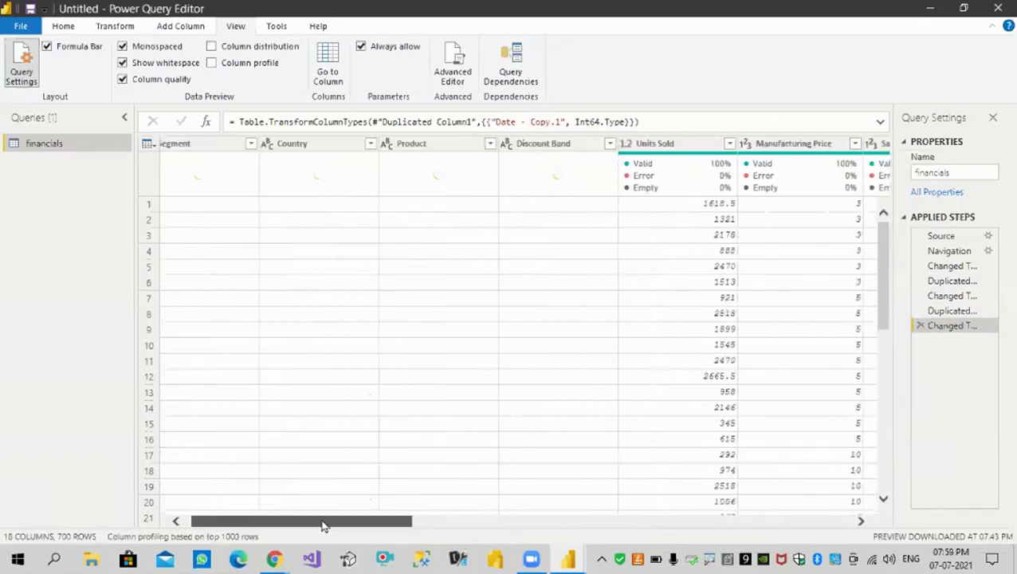
right_click(345, 143)
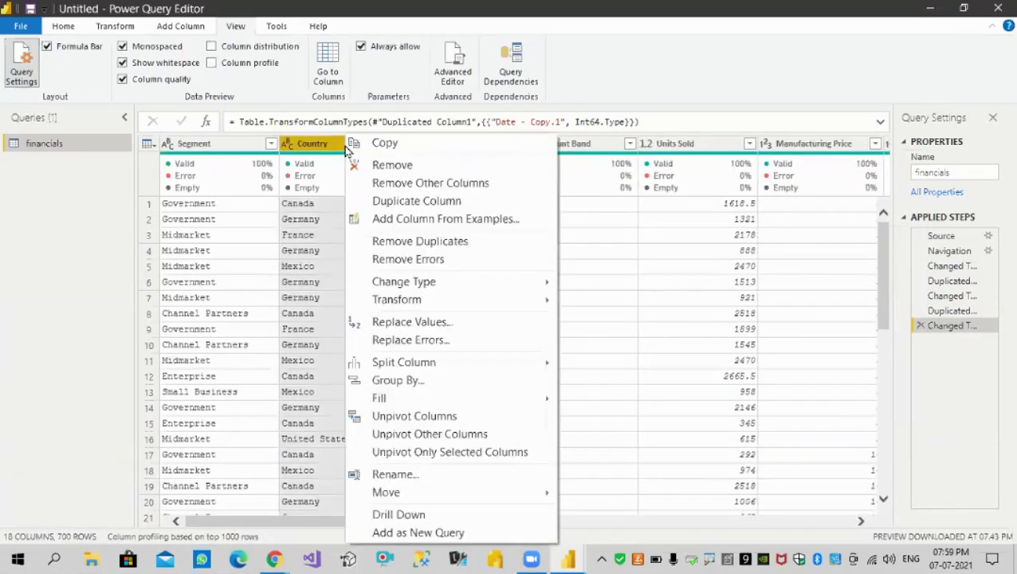
left_click(404, 201)
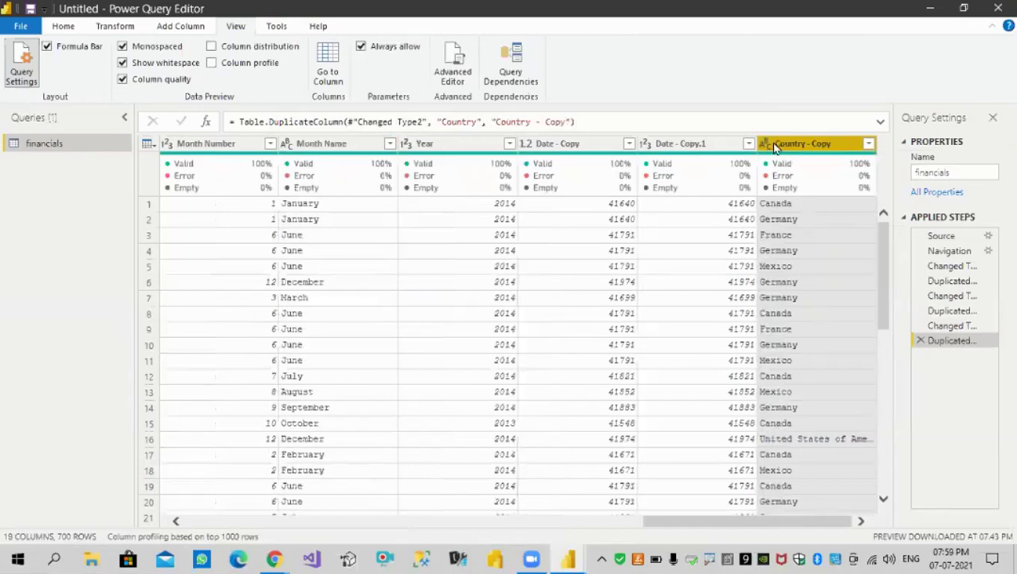
left_click(767, 144)
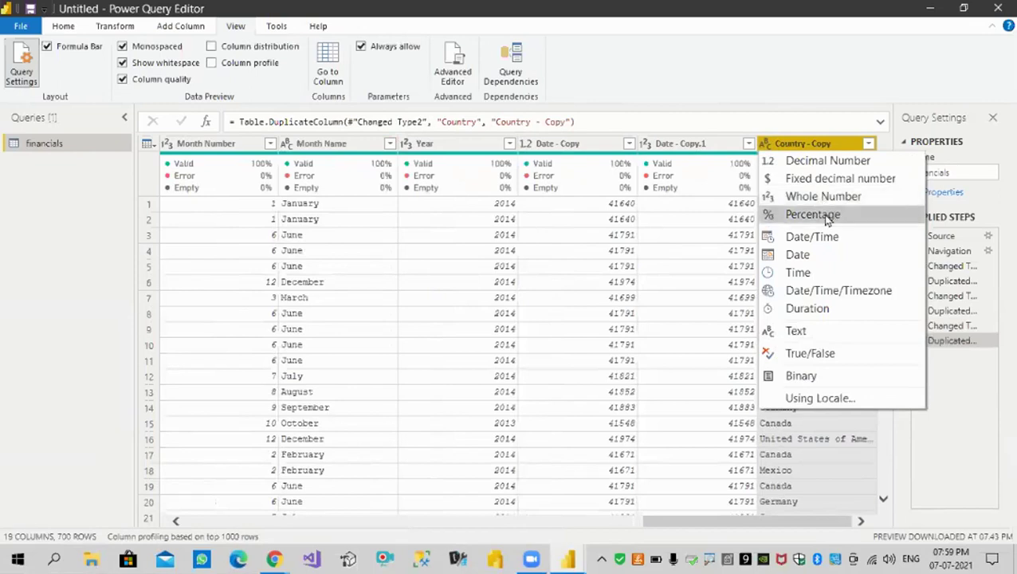
left_click(810, 255)
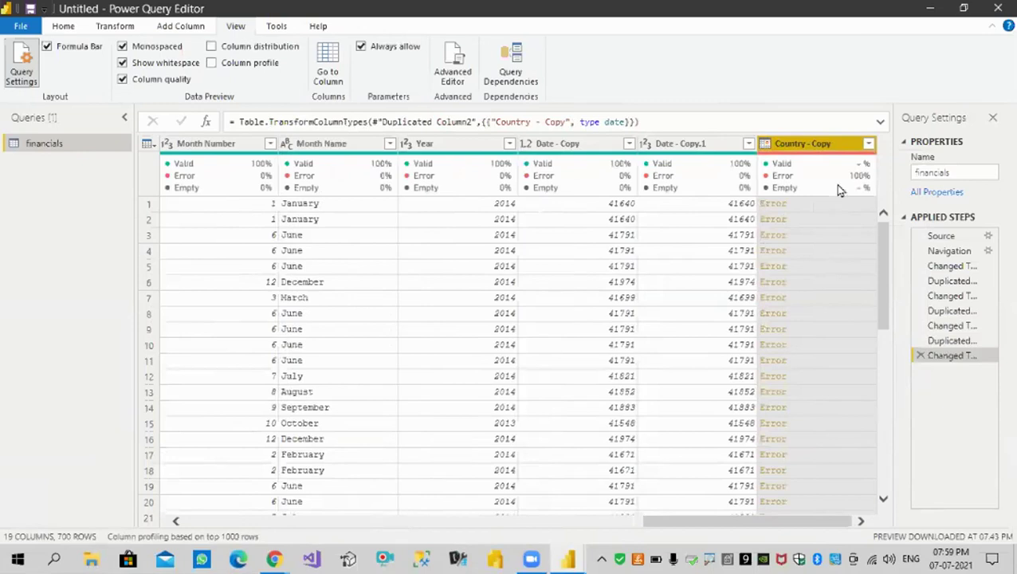
Try removing the error rows from the Country copy column, and delete the resulting applied step
mouse_move(839, 192)
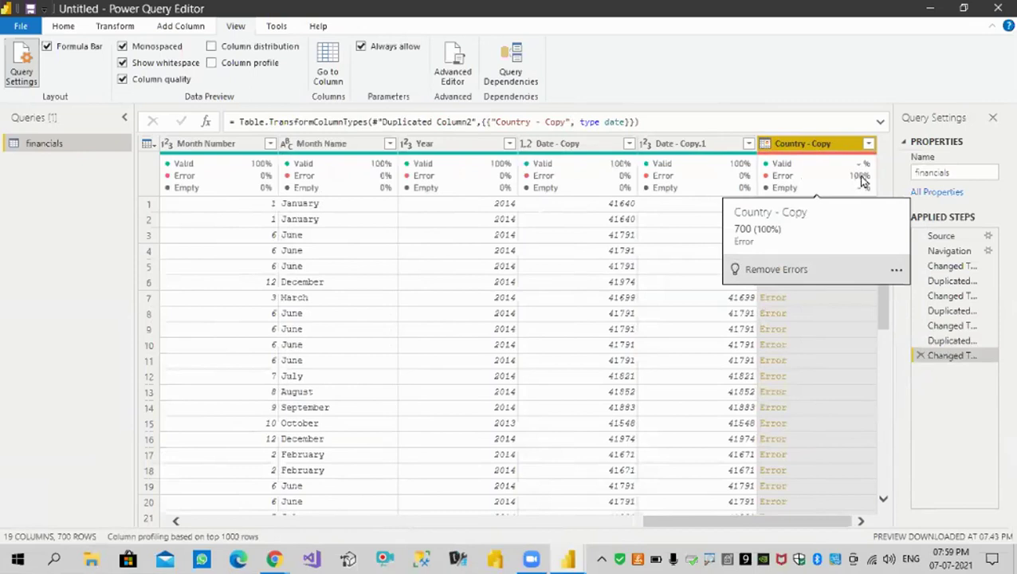
left_click(787, 273)
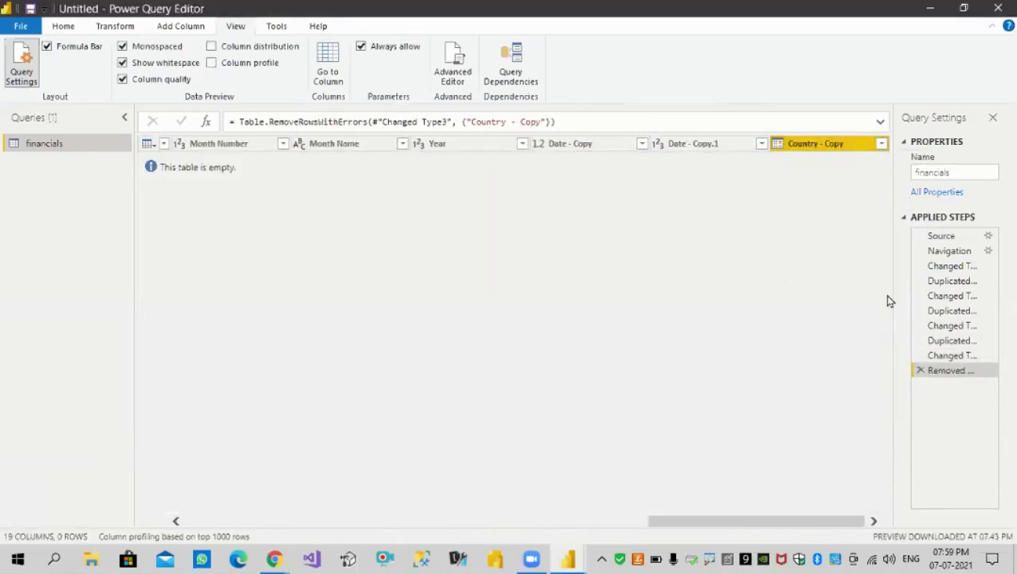
left_click(921, 371)
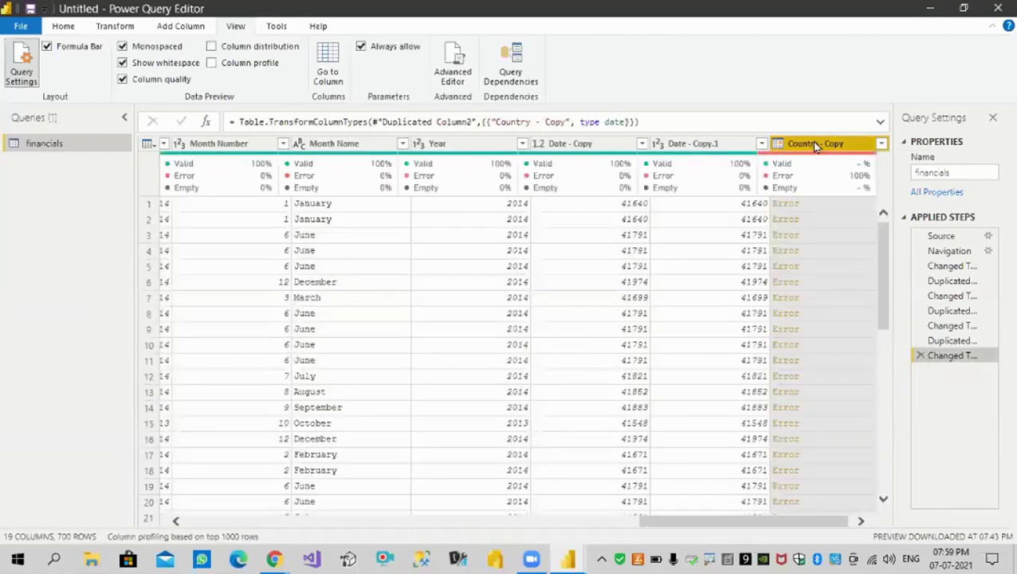
Remove the Country copy column from the financials table
right_click(814, 146)
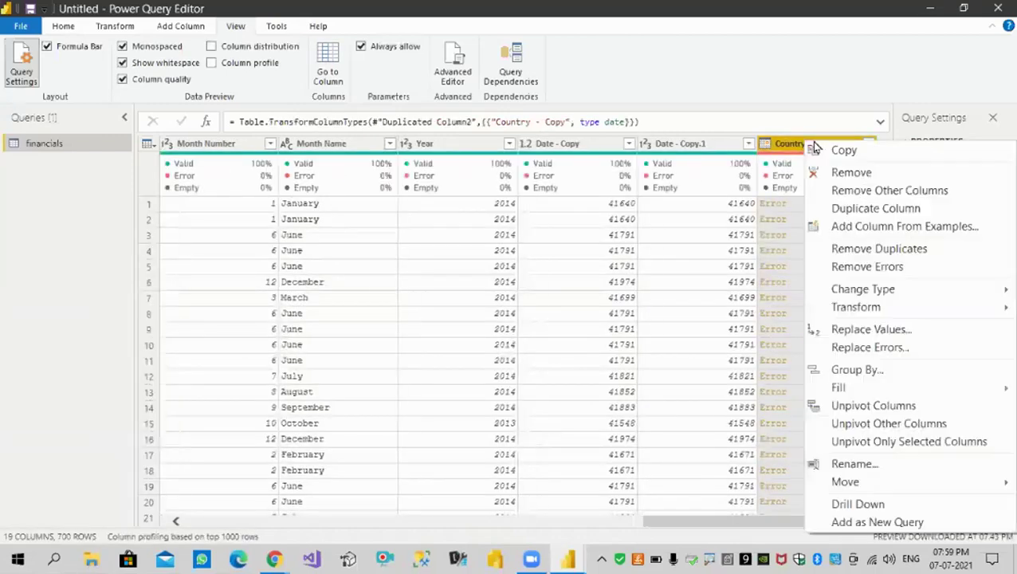
left_click(838, 174)
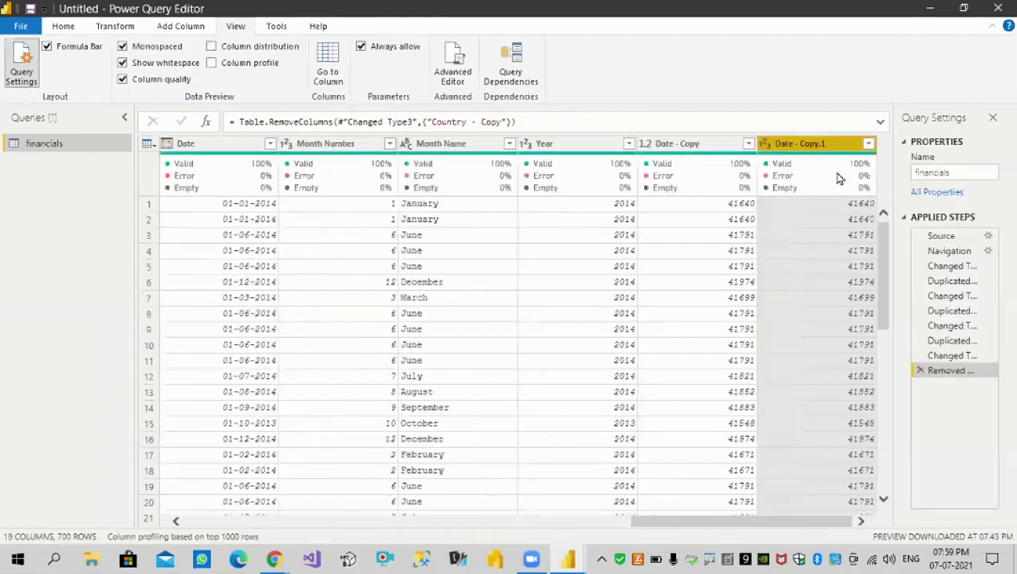
Select the Year column and turn off the column quality display
mouse_move(861, 177)
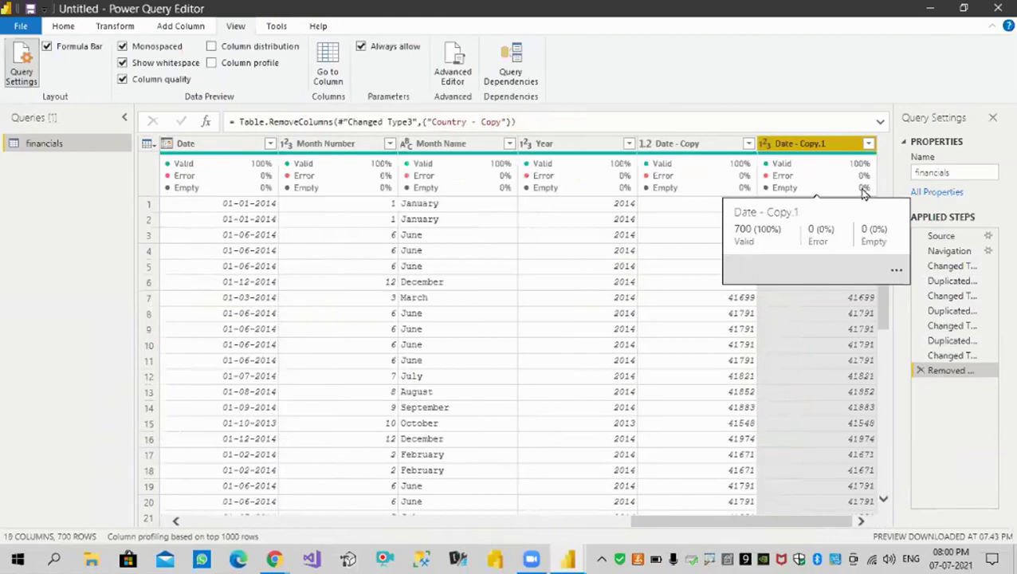
left_click(625, 182)
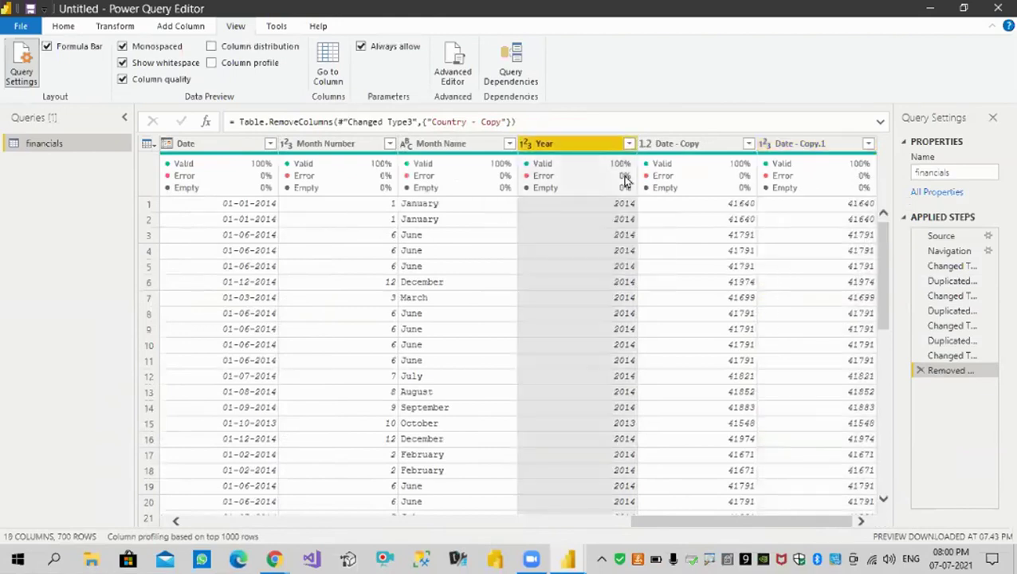
left_click(123, 81)
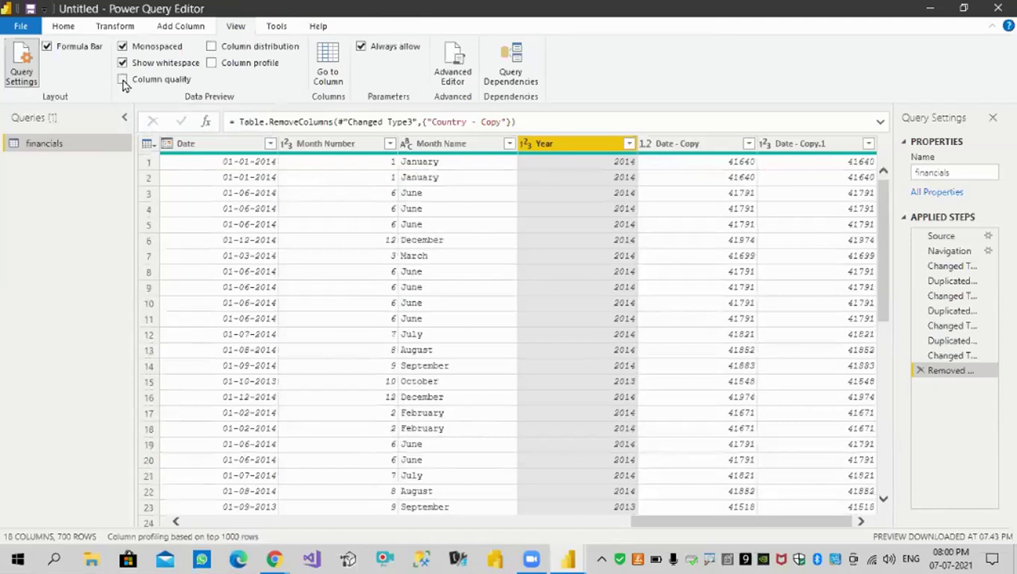
Show the column profile, review the Year column's full statistics and value distribution, and hide the profile again
left_click(212, 64)
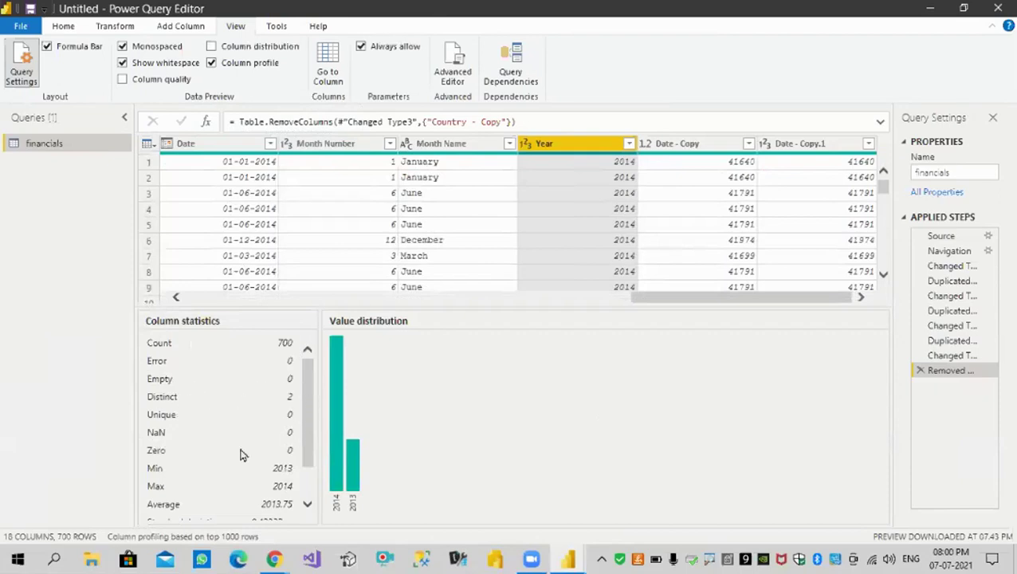
left_click(306, 508)
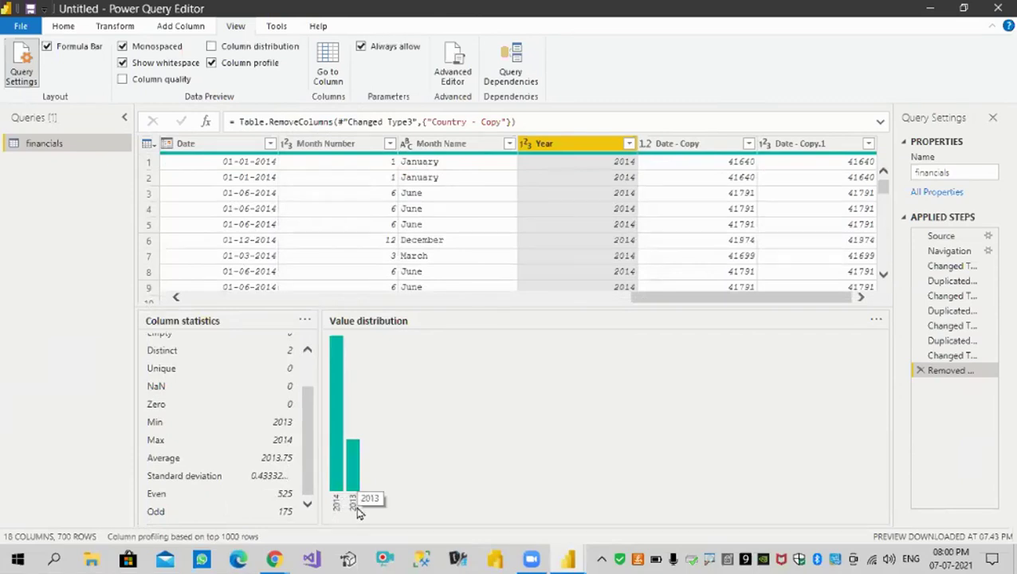
left_click(212, 64)
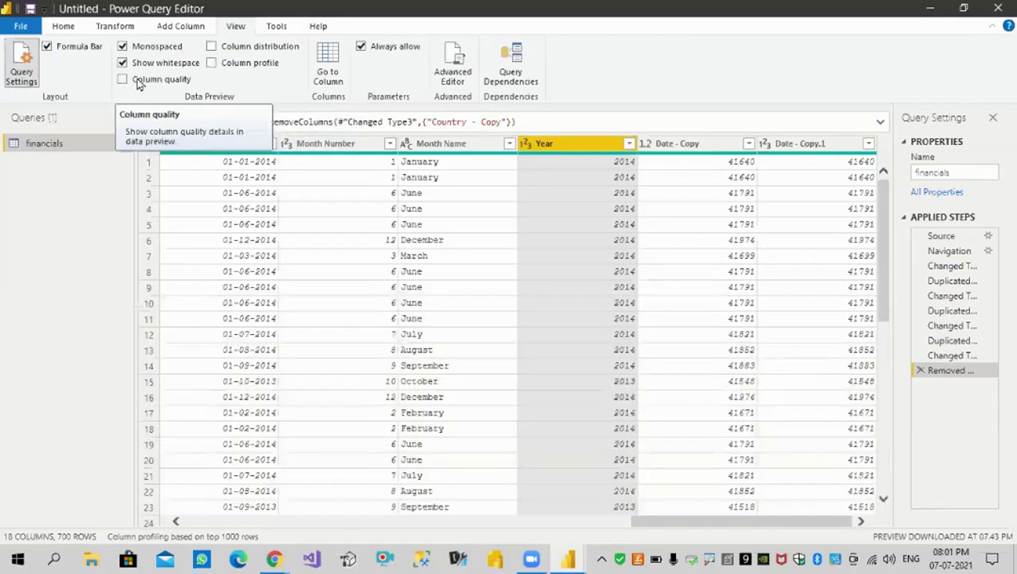
Show column distribution, check the Date column's distinct and unique summary with its cleanup options, and hide the distribution again
left_click(213, 47)
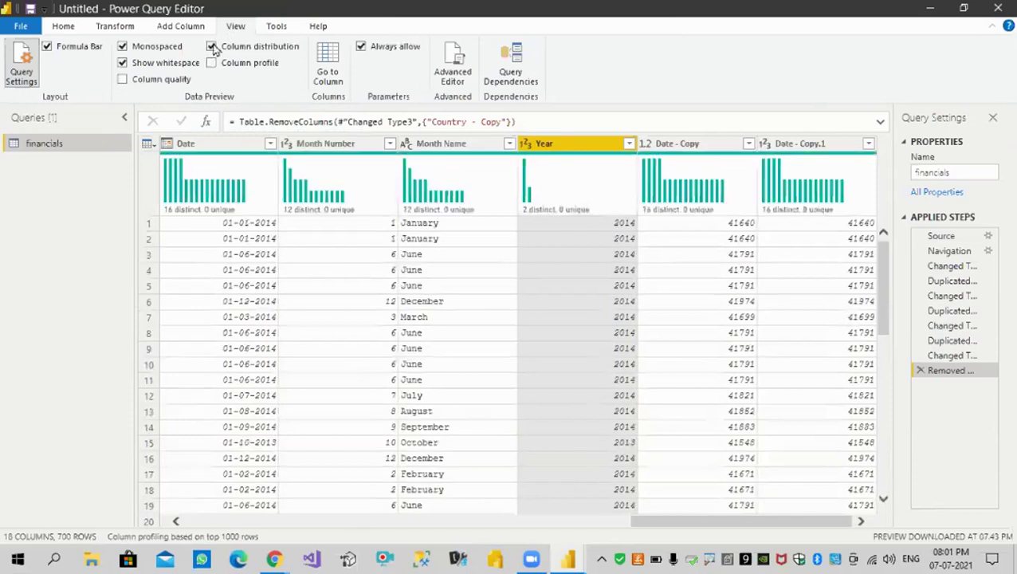
mouse_move(213, 190)
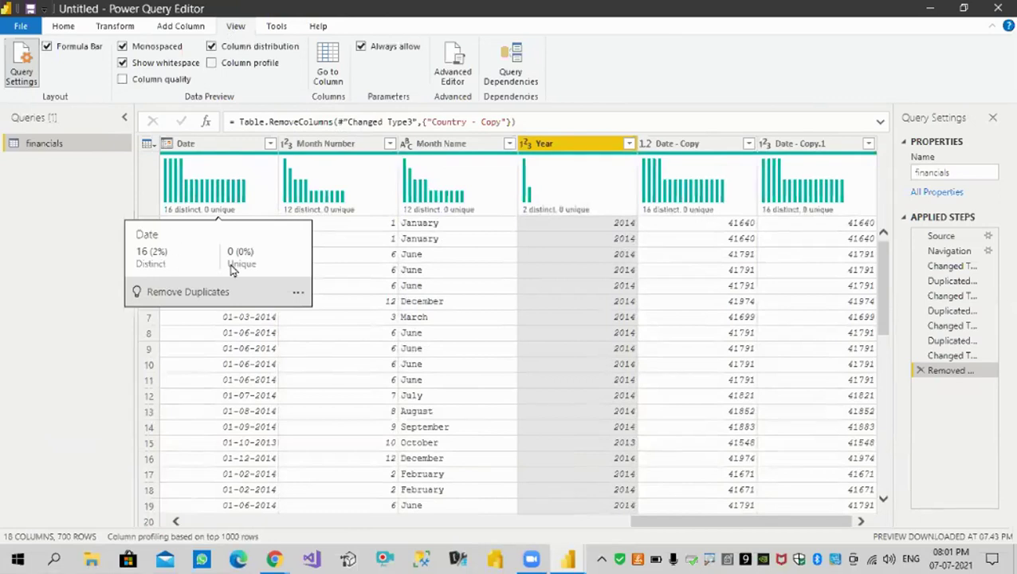
left_click(299, 294)
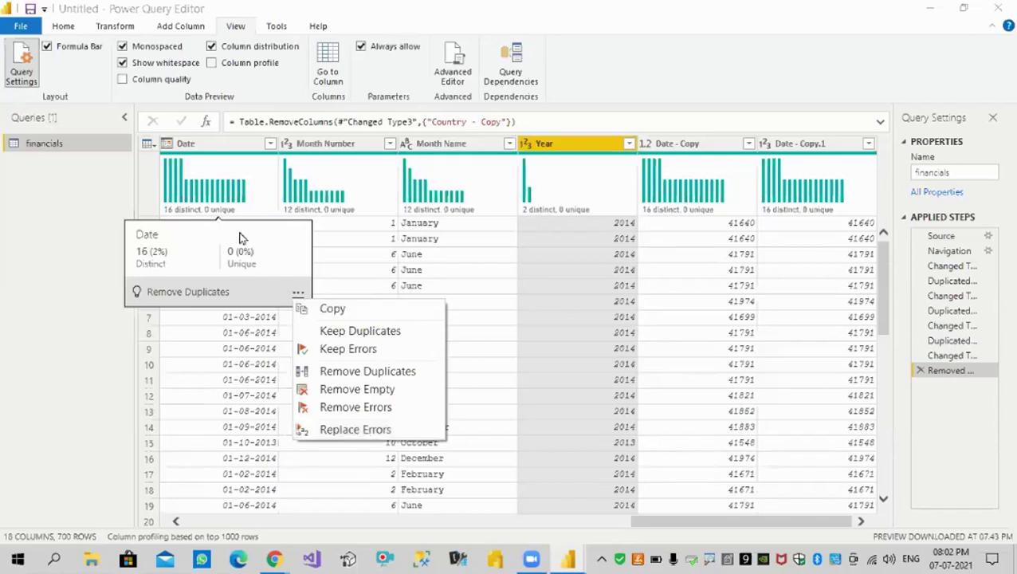
left_click(241, 237)
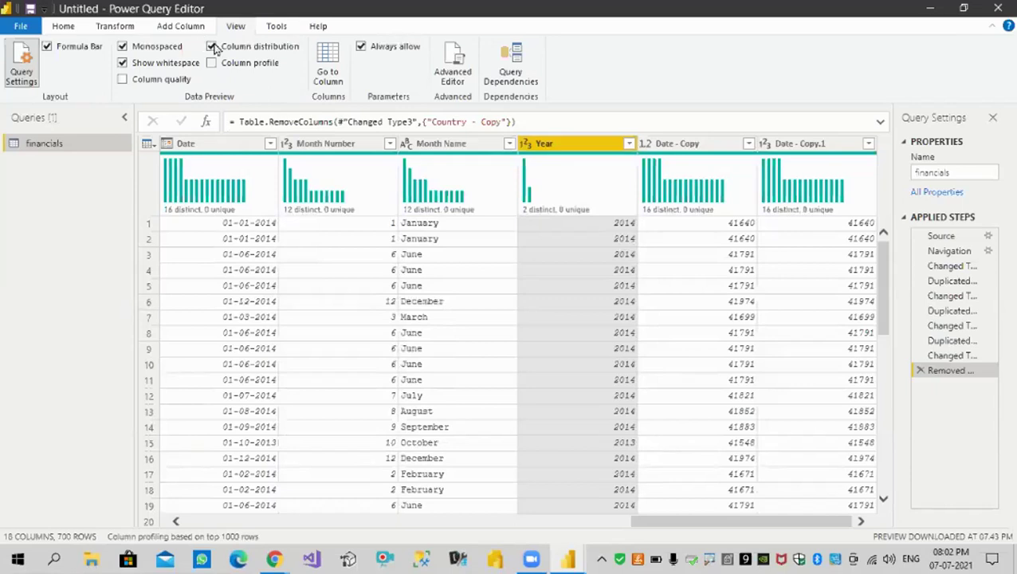
left_click(212, 47)
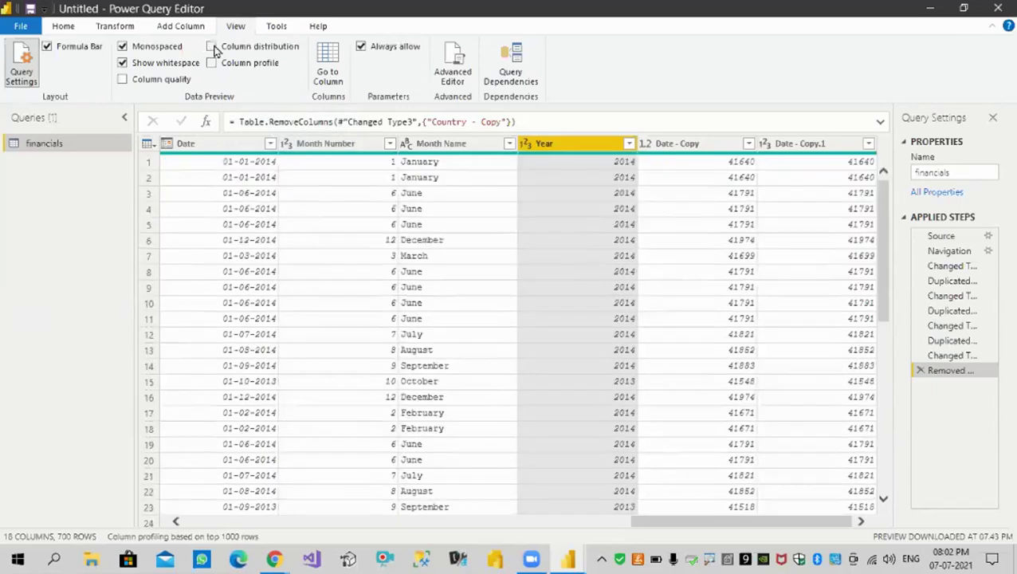
Open the Query Dependencies view and arrange its diagram in the Bottom to Top layout
left_click(526, 85)
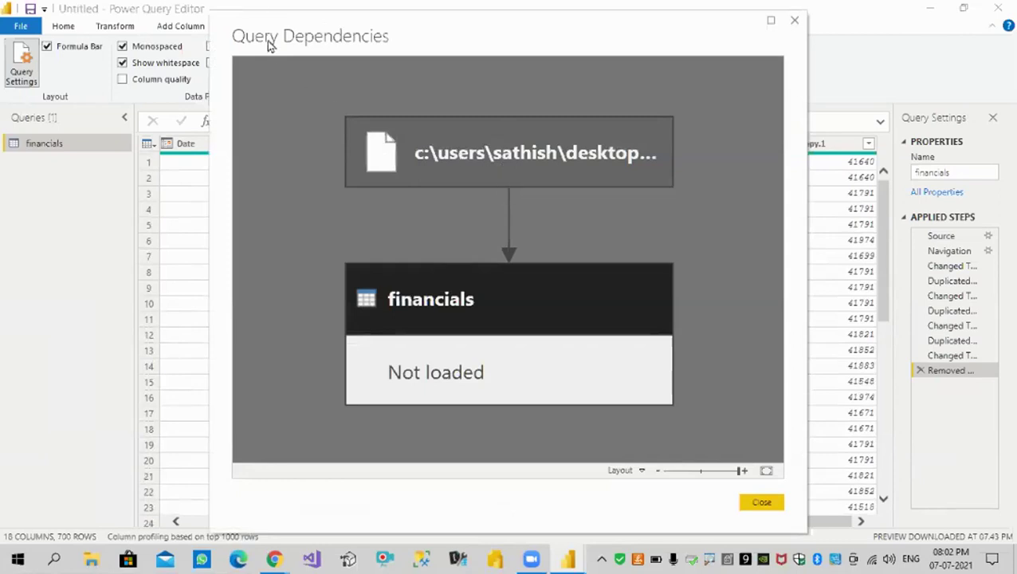
left_click(537, 159)
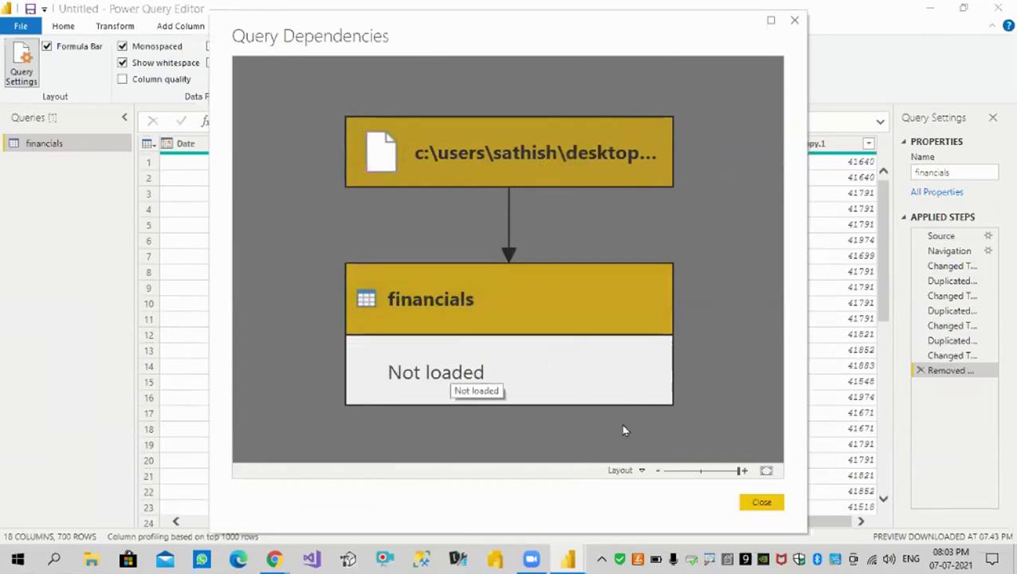
left_click(643, 472)
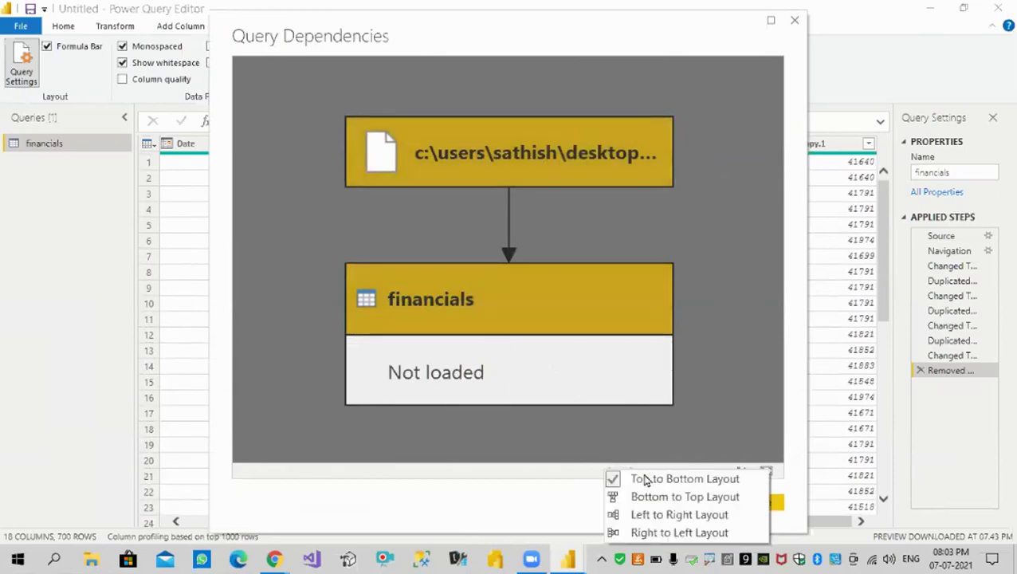
left_click(680, 496)
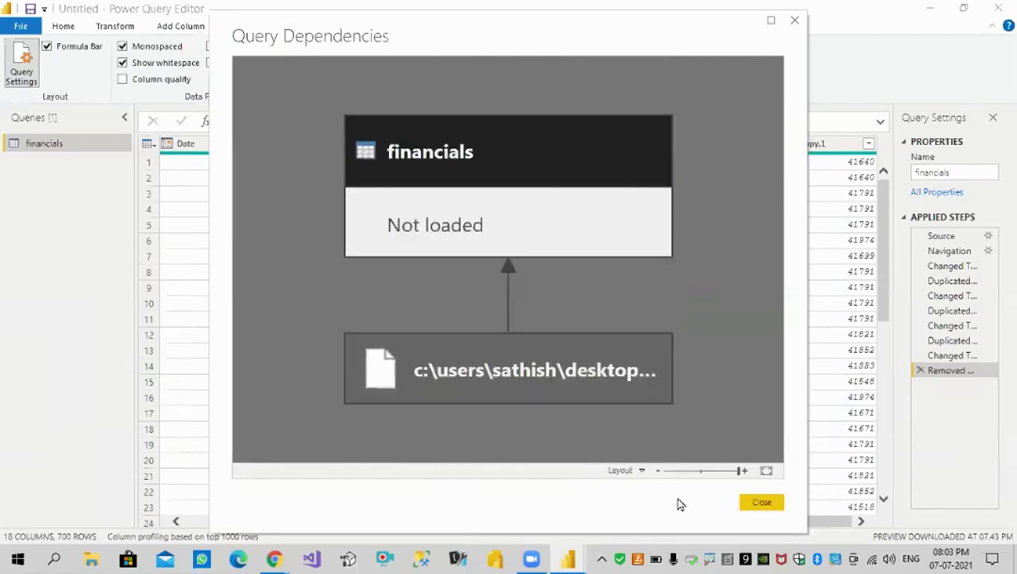
Switch the dependency diagram to the Left to Right layout and fit it to the maximized window
left_click(638, 471)
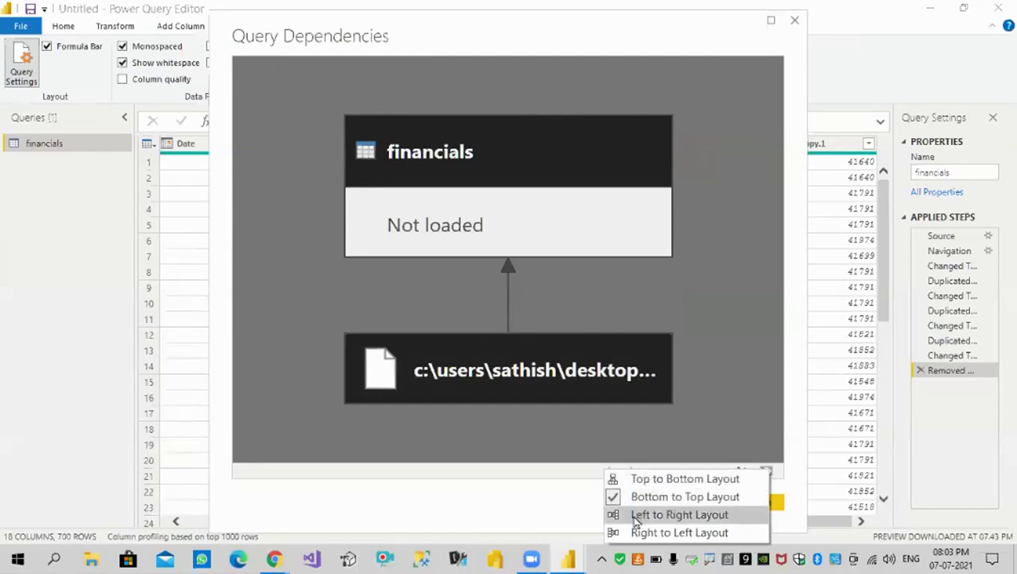
left_click(706, 515)
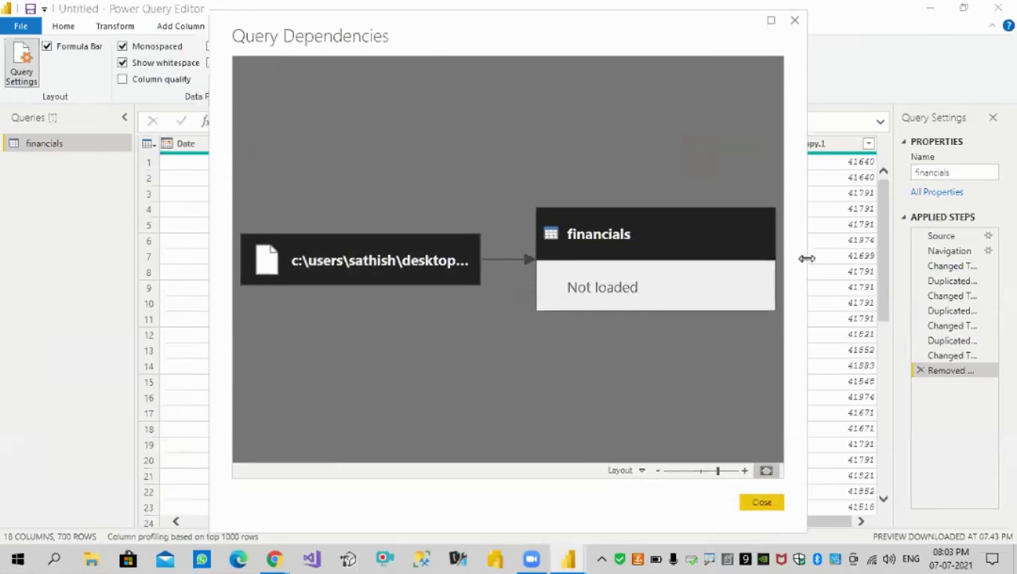
left_click(771, 20)
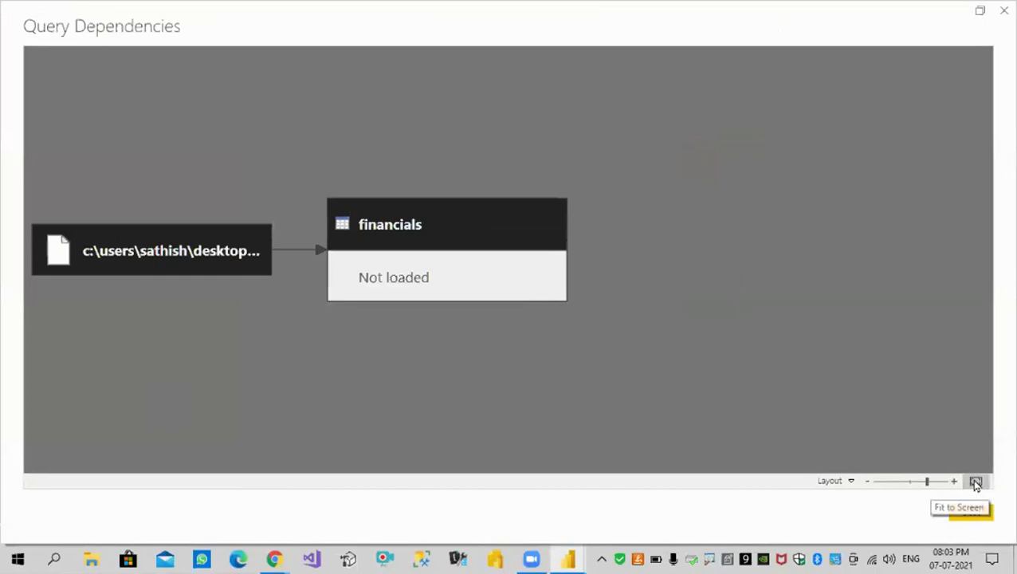
left_click(976, 482)
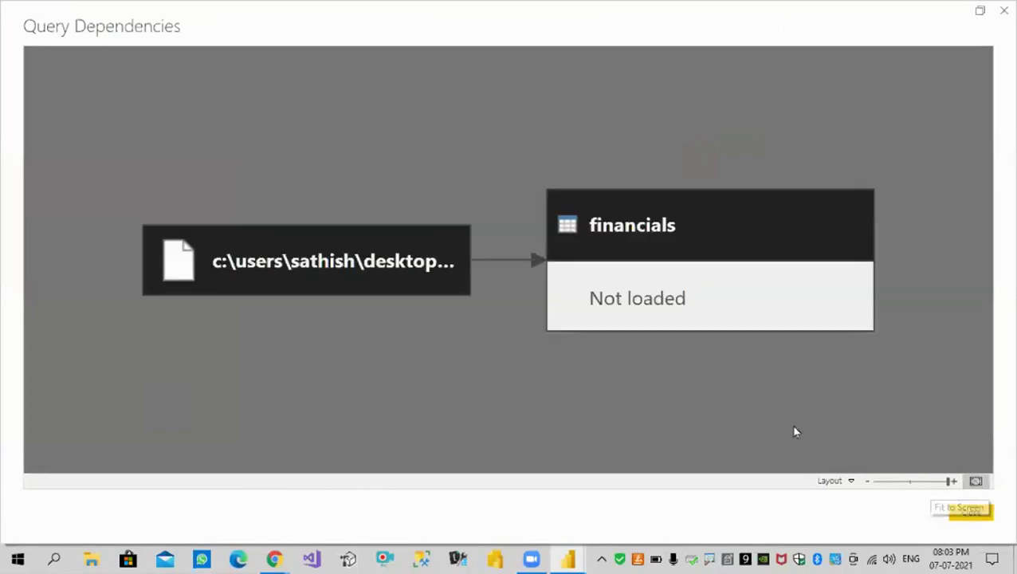
Inspect the link between the source file and financials, zooming the dependency diagram fully out, back in and partway out
left_click(588, 306)
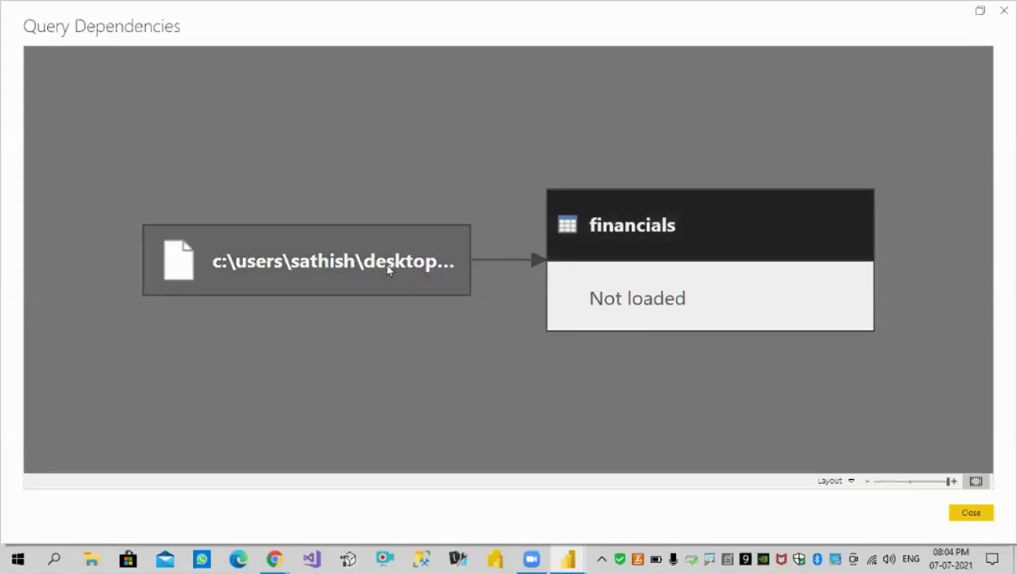
left_click(386, 269)
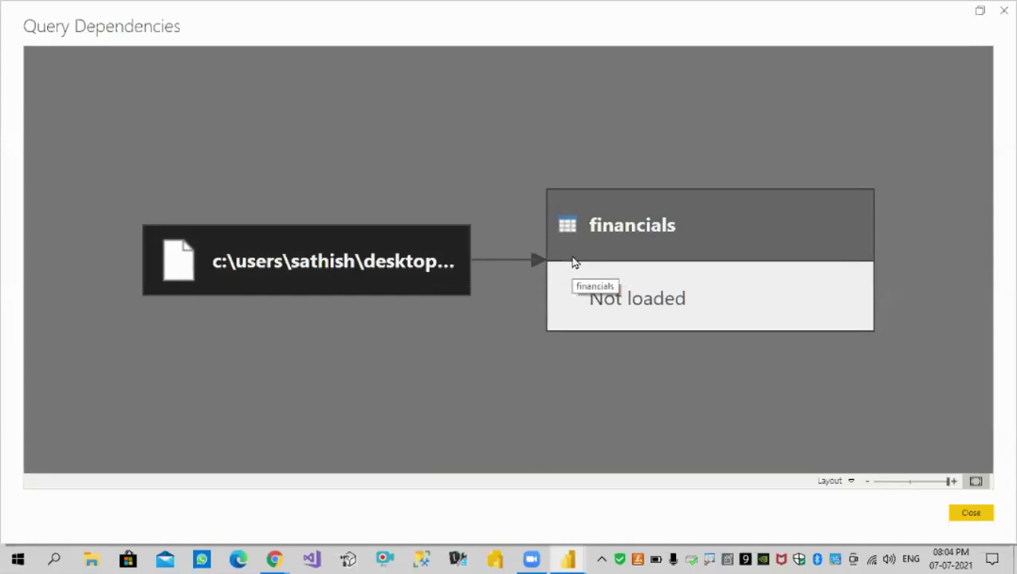
left_click(914, 482)
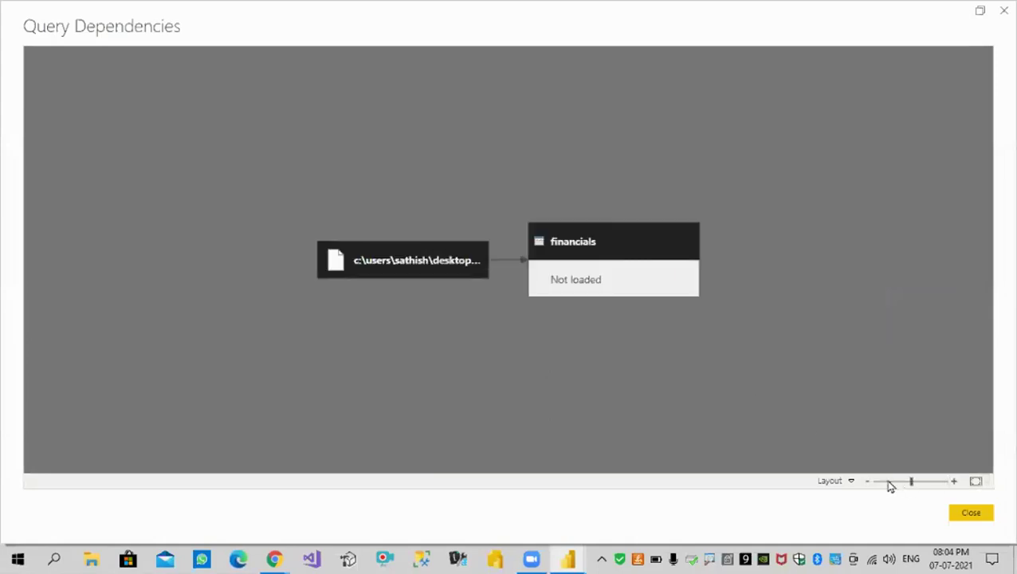
left_click(875, 482)
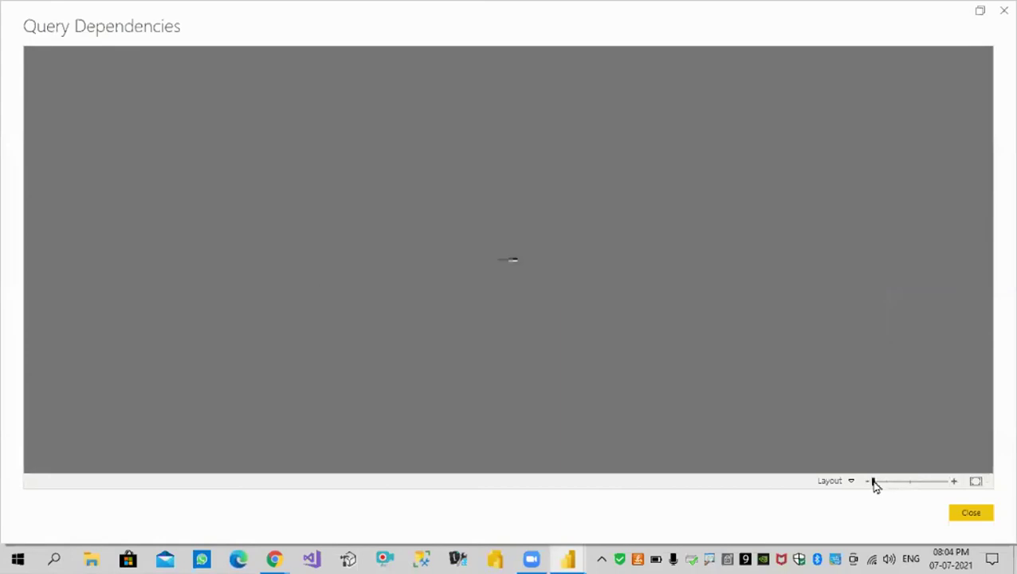
left_click(955, 483)
left_click(955, 483)
left_click(956, 483)
left_click(956, 483)
left_click(956, 483)
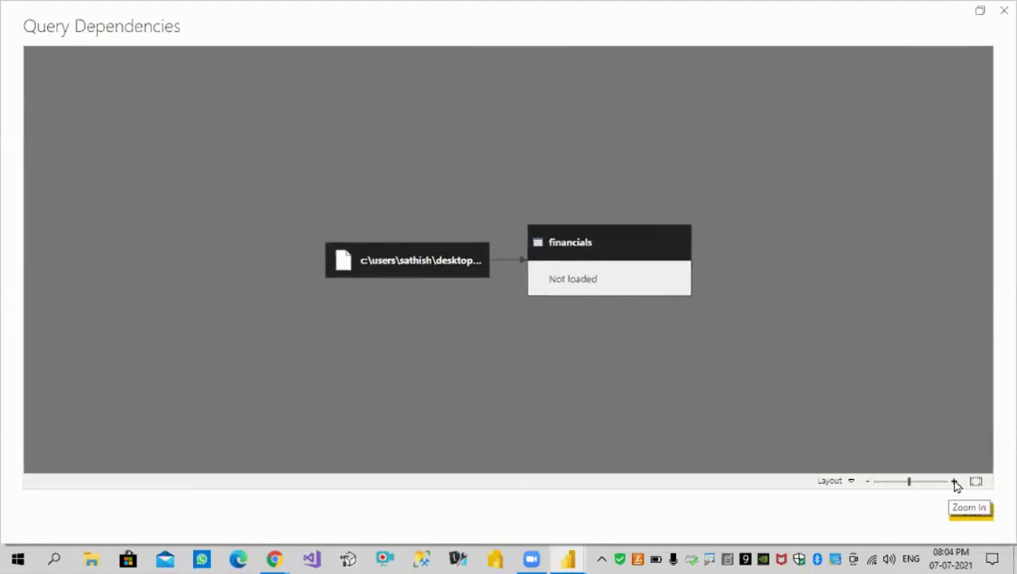
left_click(956, 483)
left_click(956, 483)
left_click(955, 483)
left_click(955, 483)
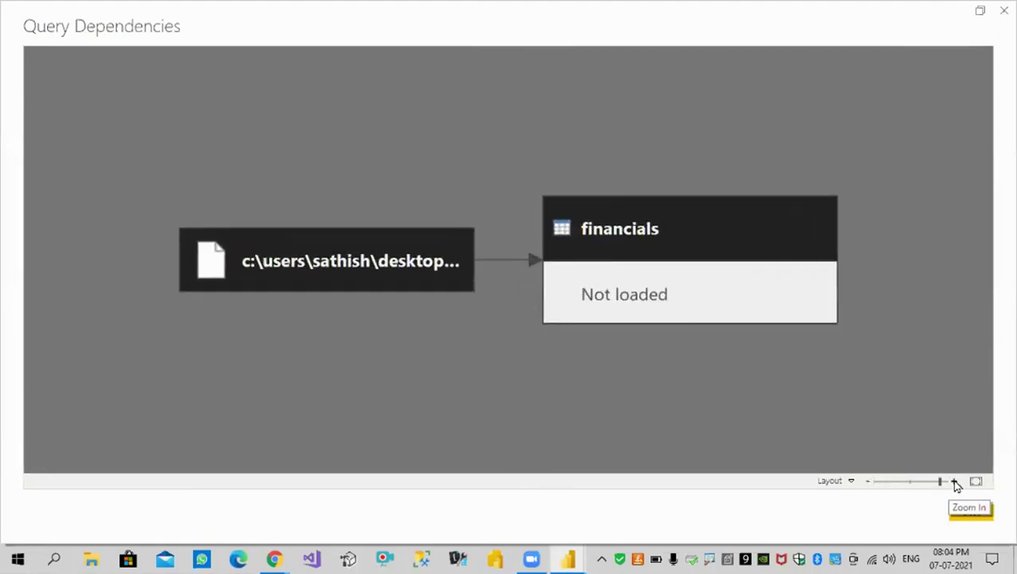
left_click(956, 483)
left_click(868, 483)
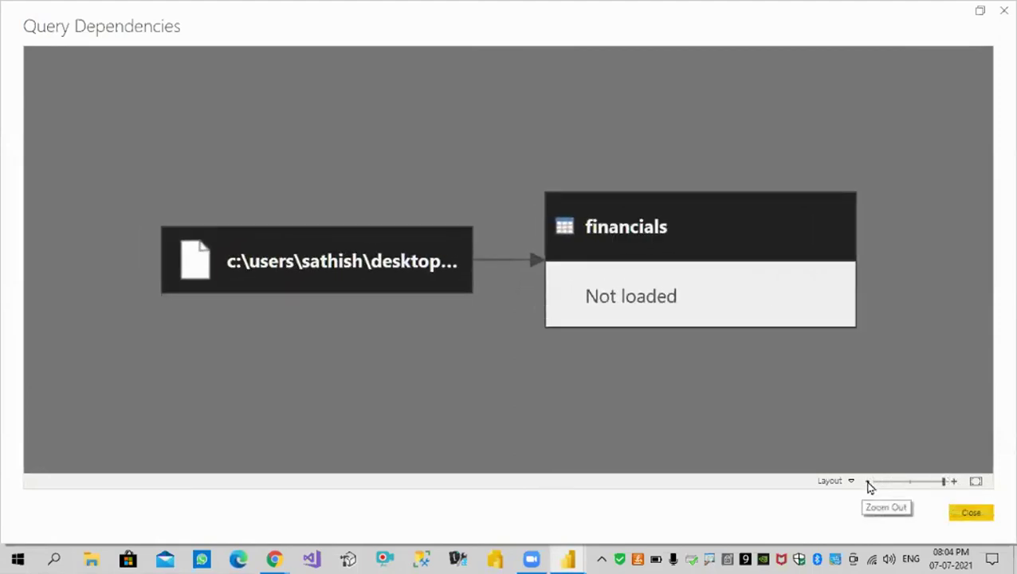
left_click(868, 483)
left_click(868, 483)
left_click(868, 483)
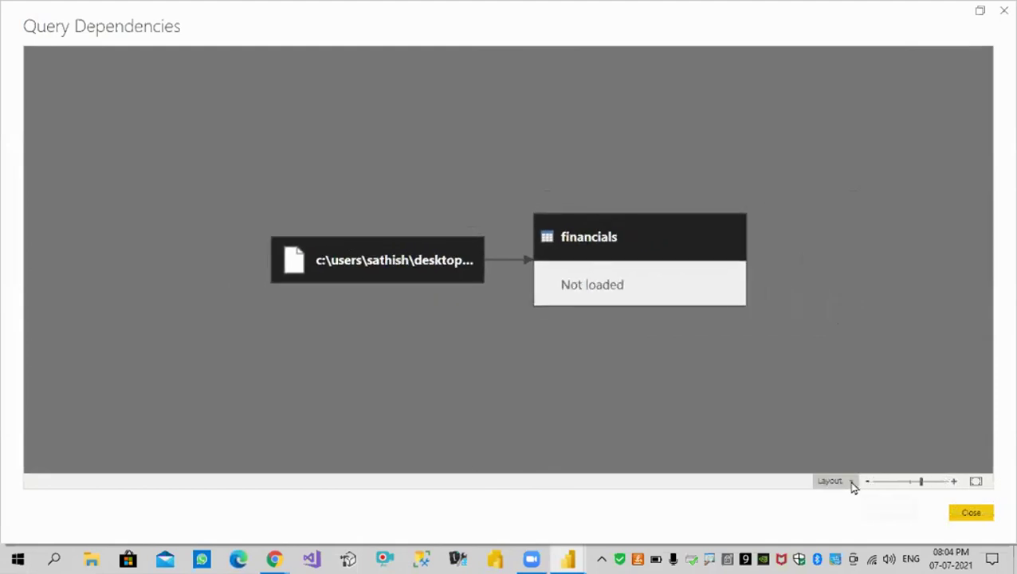
View the query dependency diagram in the Right to Left, Top to Bottom and Bottom to Top layouts, and close the dependency view
left_click(852, 482)
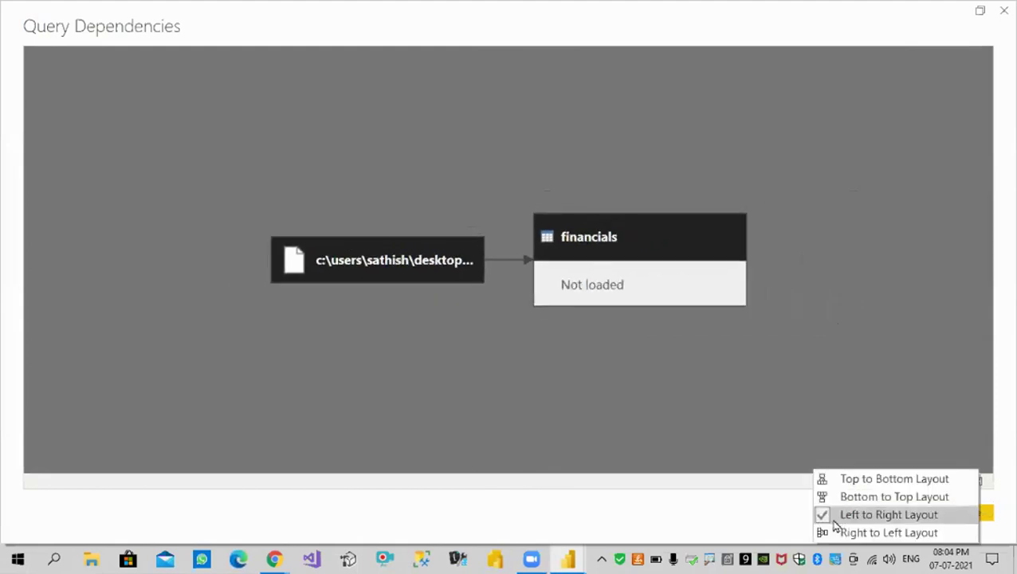
left_click(877, 532)
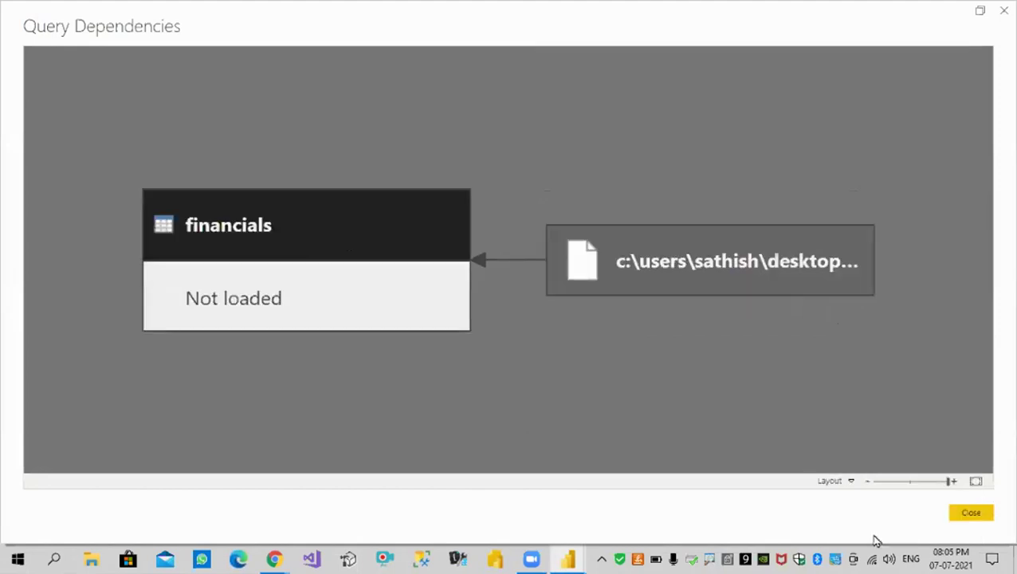
left_click(853, 479)
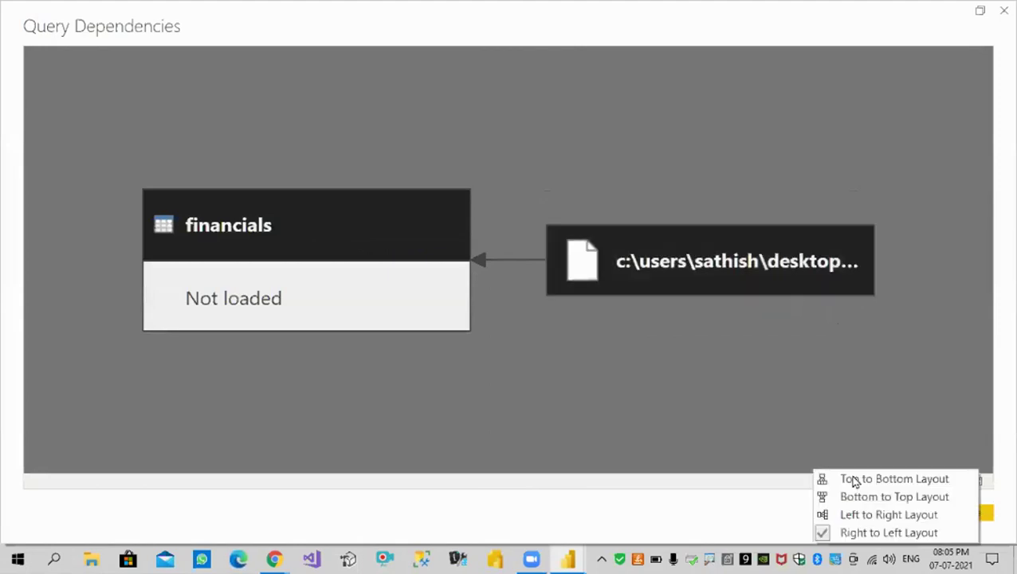
left_click(868, 481)
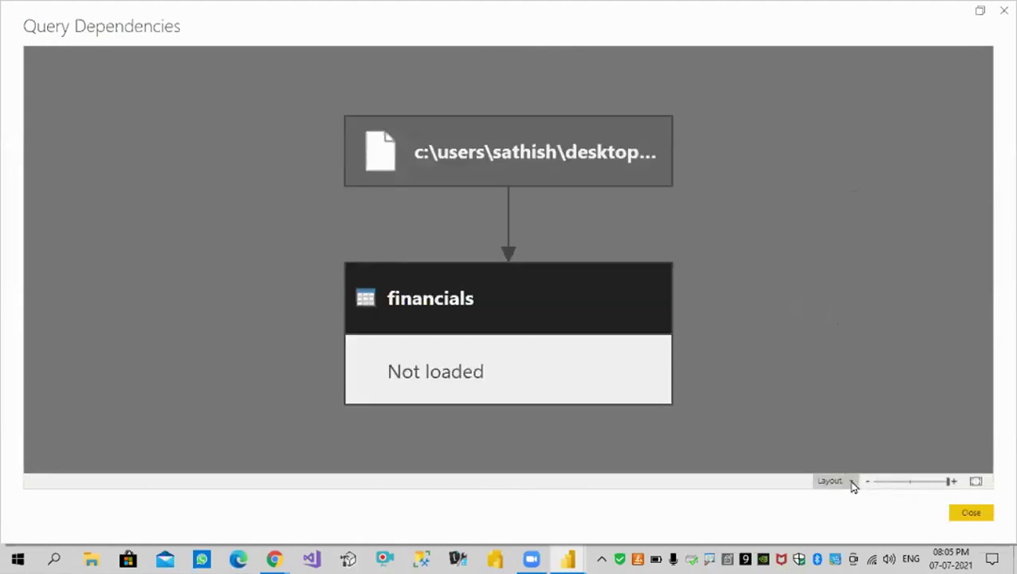
left_click(851, 481)
left_click(864, 498)
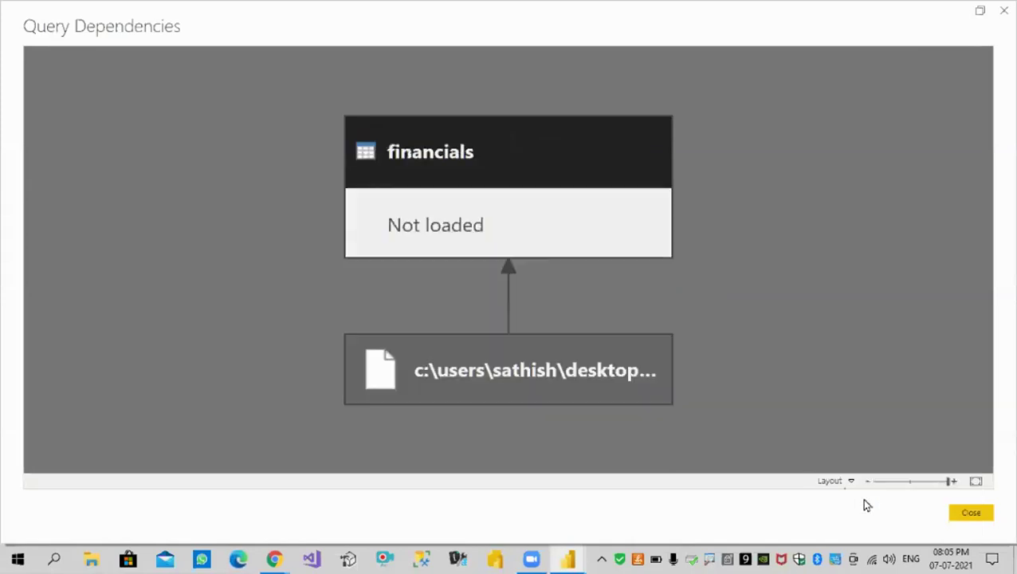
left_click(970, 513)
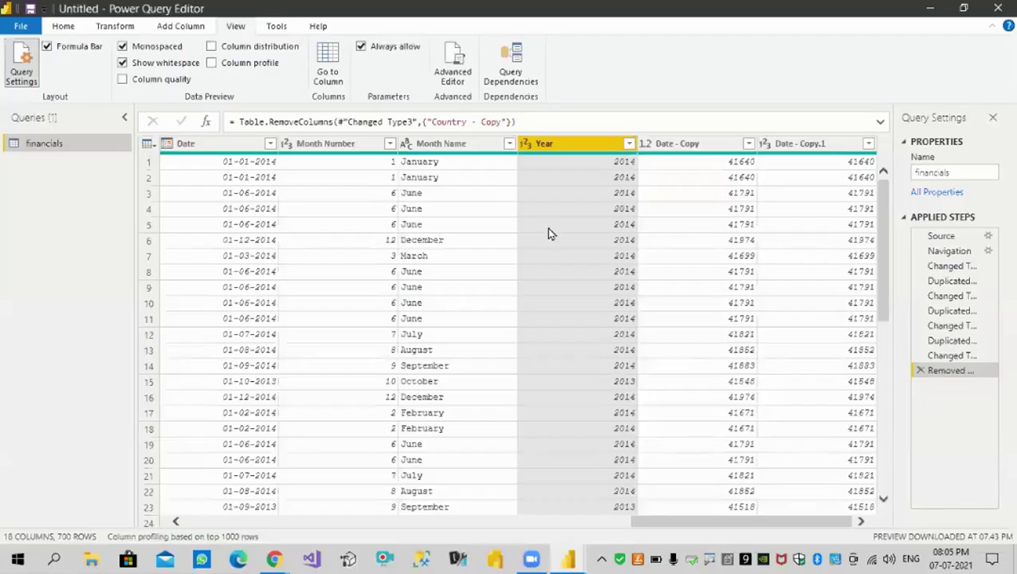
Try deleting the let keyword from the financials query's code in the Advanced Editor, and discard the query changes
left_click(452, 60)
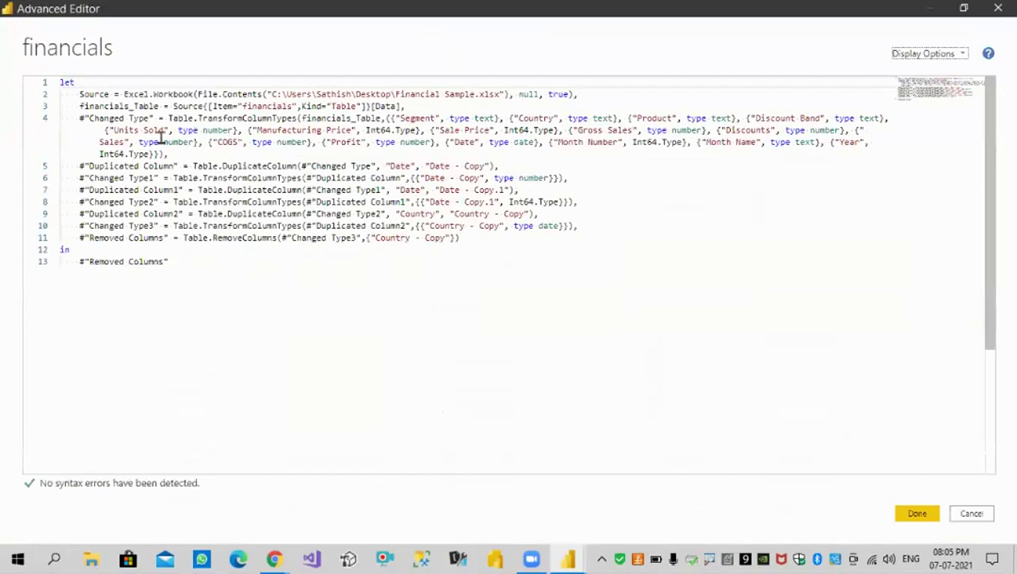
left_click(102, 94)
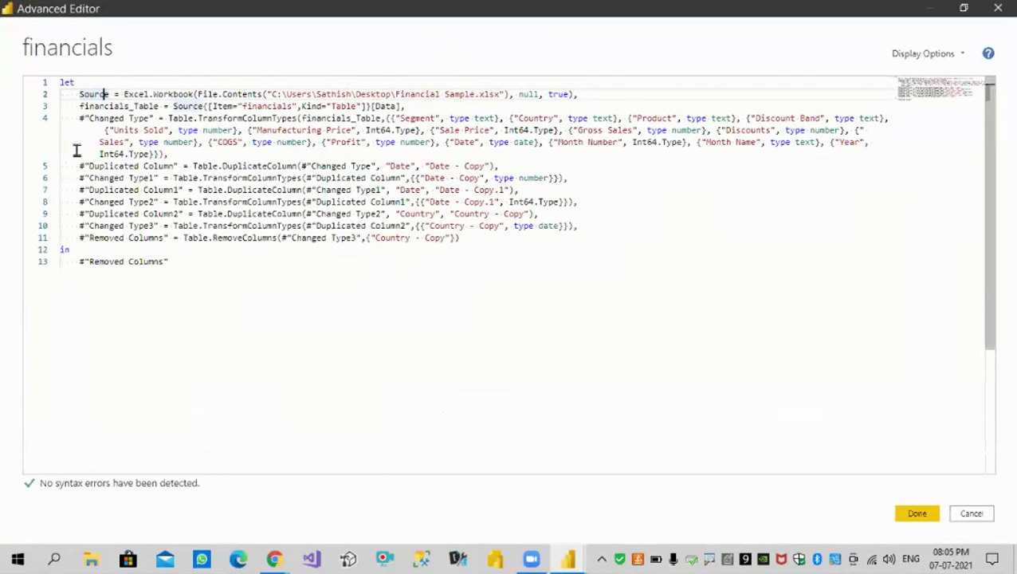
double_click(75, 82)
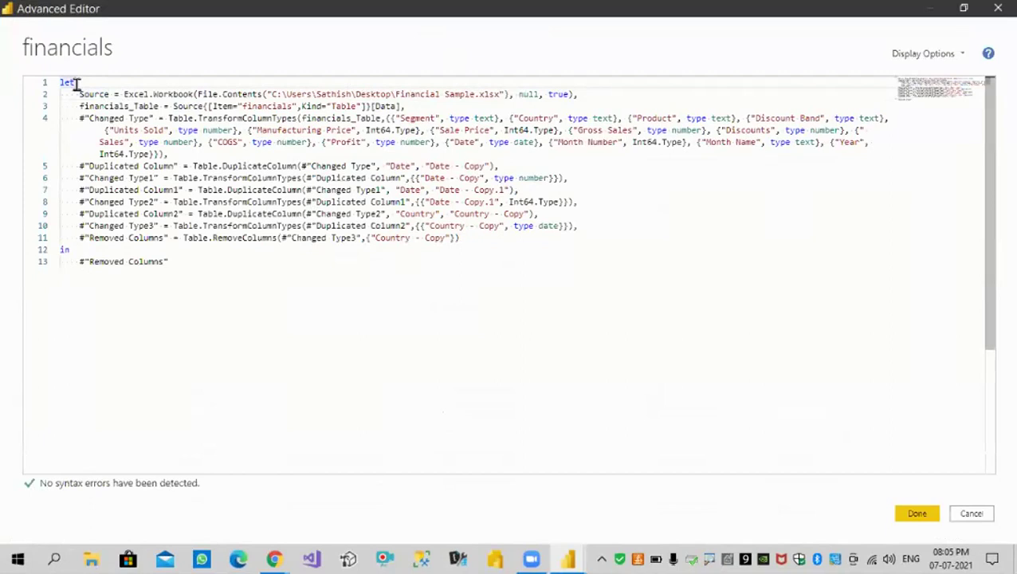
key("BackSpace")
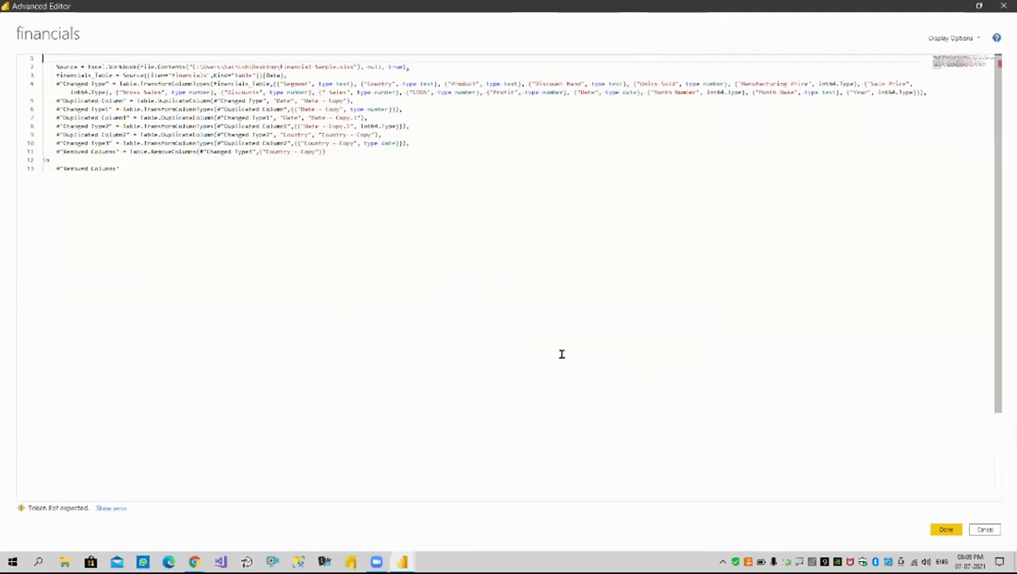
left_click(411, 235)
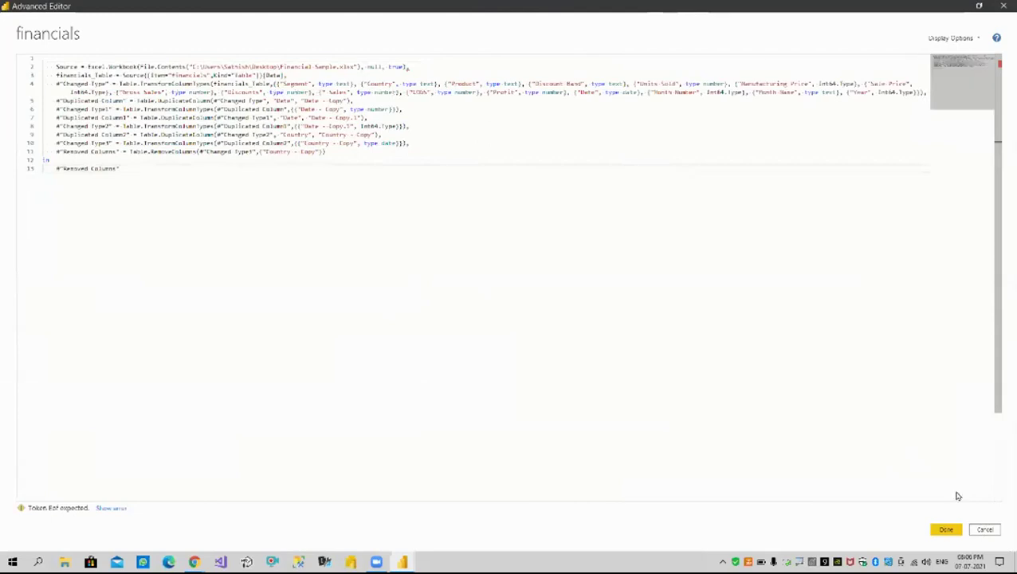
left_click(986, 531)
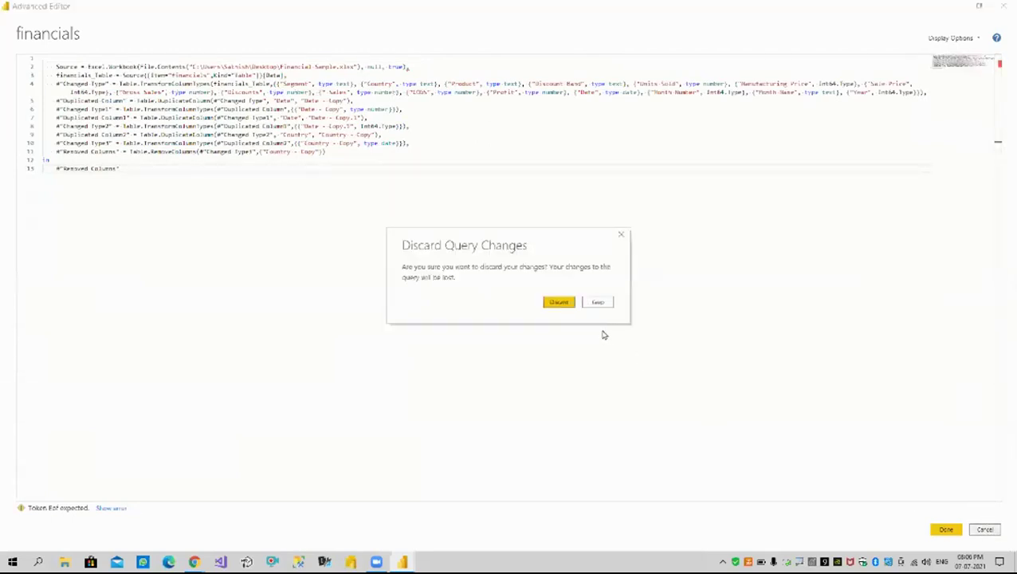
left_click(567, 304)
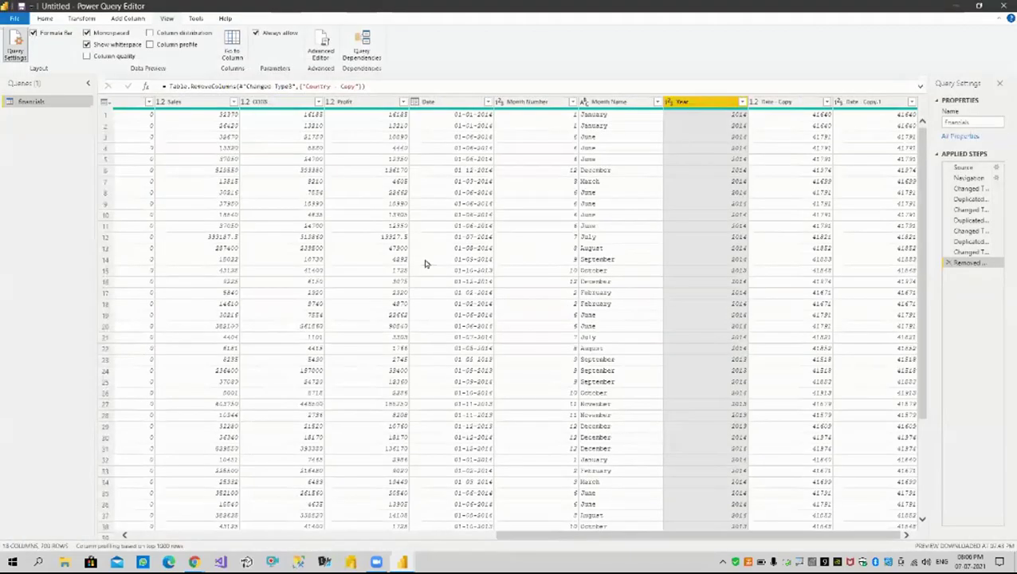
Examine the financials query's M code in the Advanced Editor, marking let, in and the lines between them, and leave without changes
left_click(323, 43)
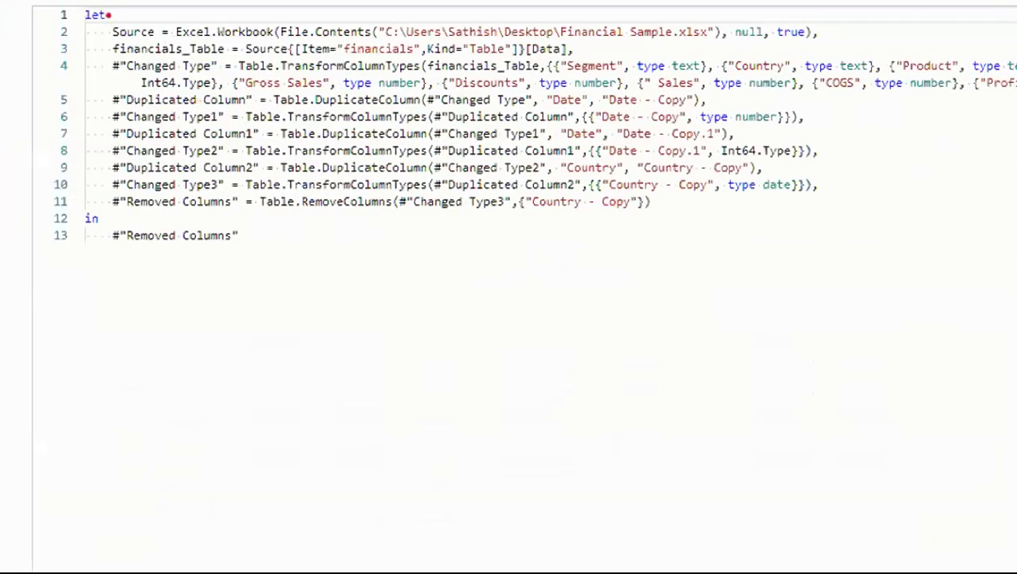
mouse_move(120, 16)
left_mouse_down()
mouse_move(102, 8)
mouse_move(72, 19)
mouse_move(120, 14)
left_mouse_up()
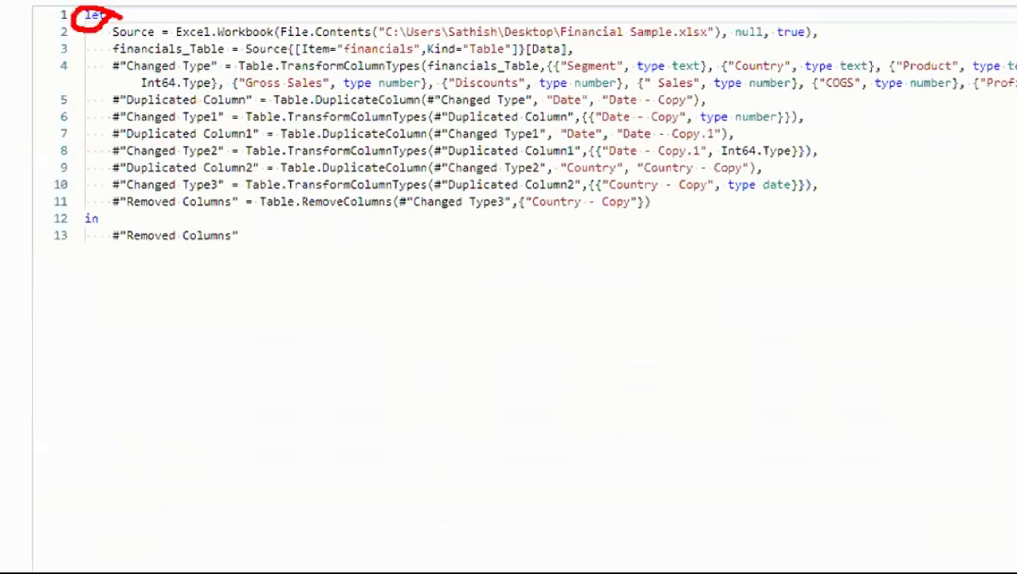
mouse_move(94, 217)
left_mouse_down()
mouse_move(58, 226)
mouse_move(102, 215)
left_mouse_up()
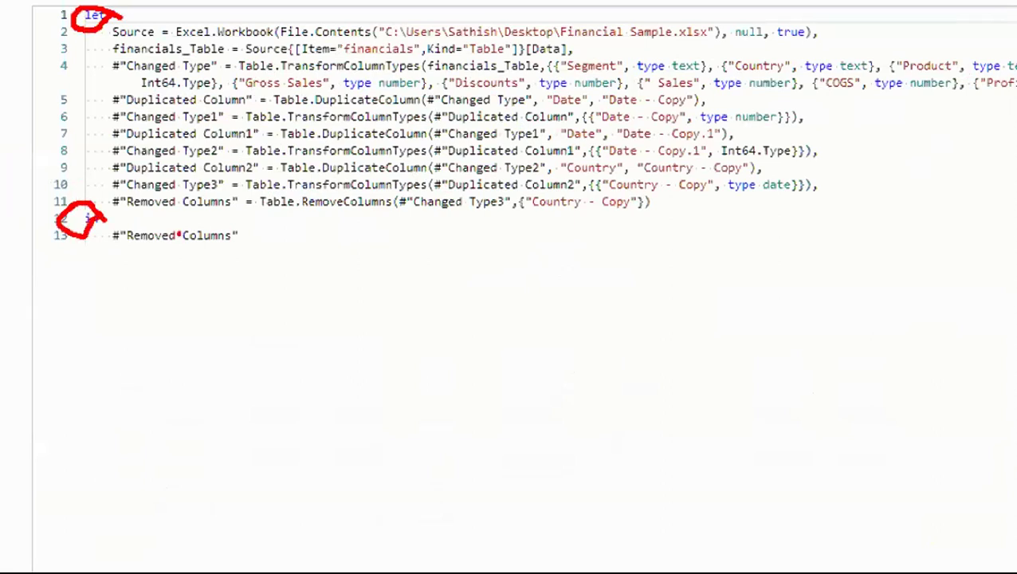
left_click_drag(101, 35, 109, 185)
mouse_move(302, 261)
left_mouse_down()
mouse_move(309, 435)
mouse_move(452, 254)
mouse_move(456, 425)
left_mouse_up()
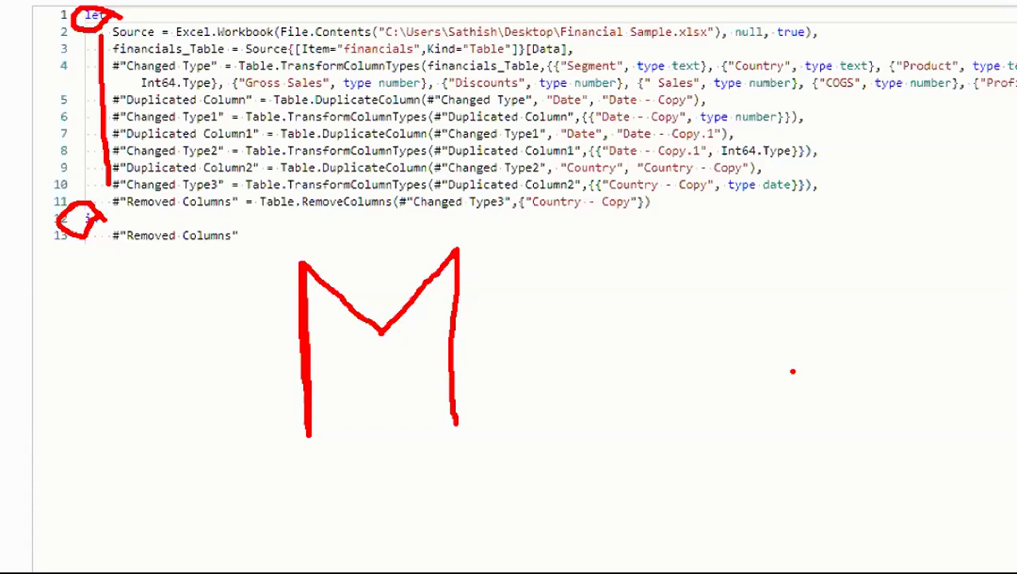
key("Escape")
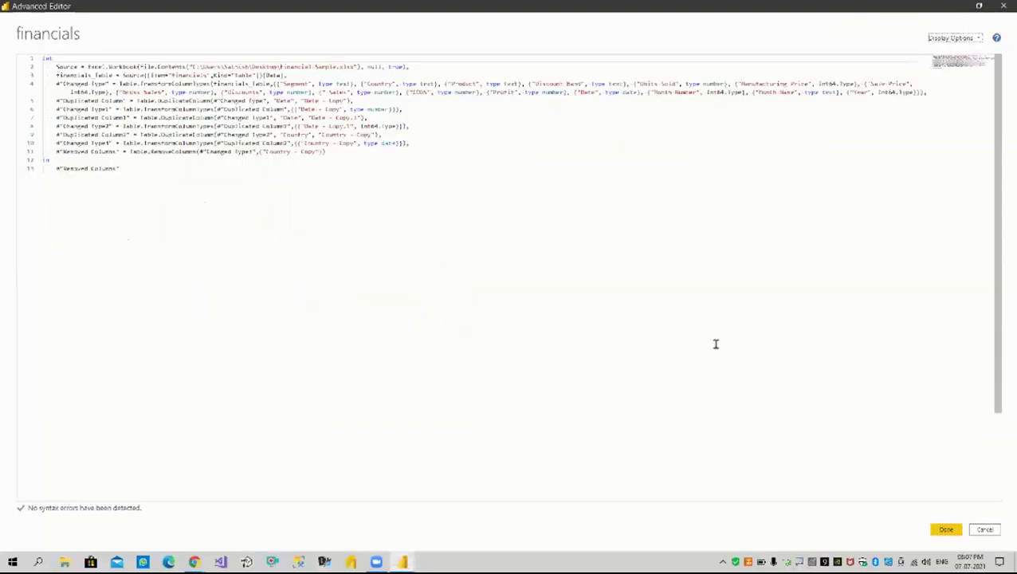
left_click(983, 530)
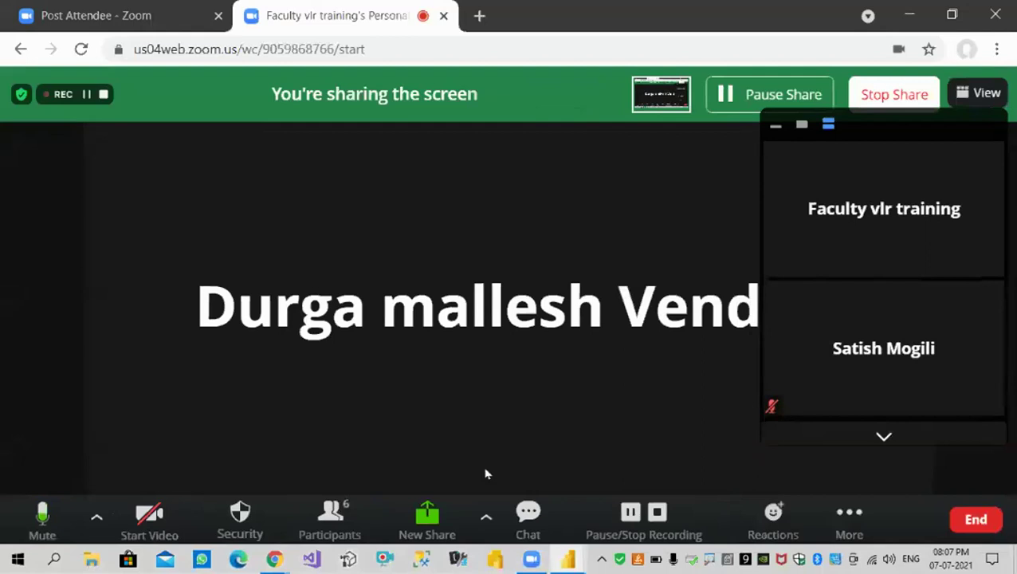
Switch back to the Power Query Editor and select the row 5 value in the COGS column
mouse_move(568, 563)
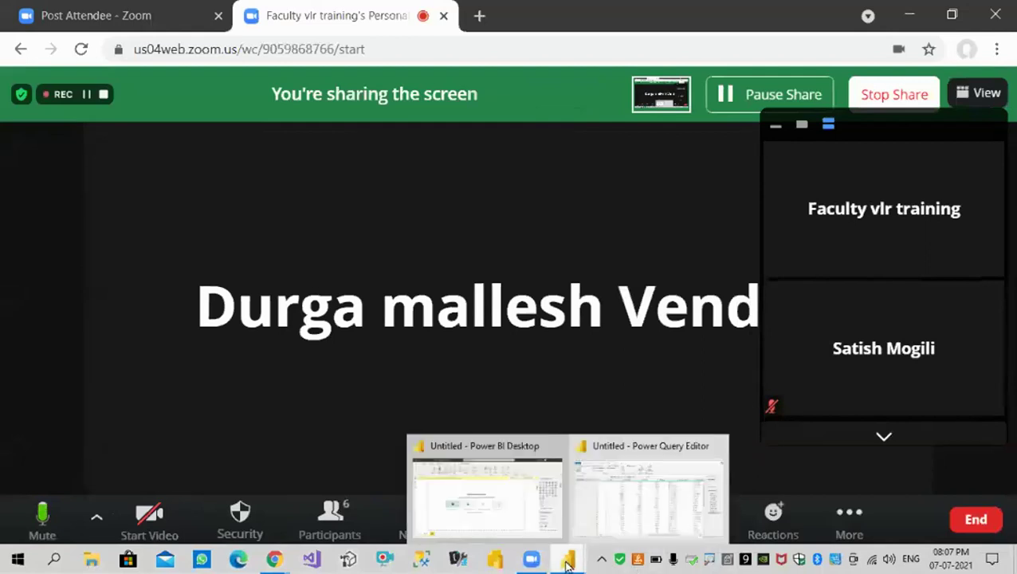
left_click(628, 517)
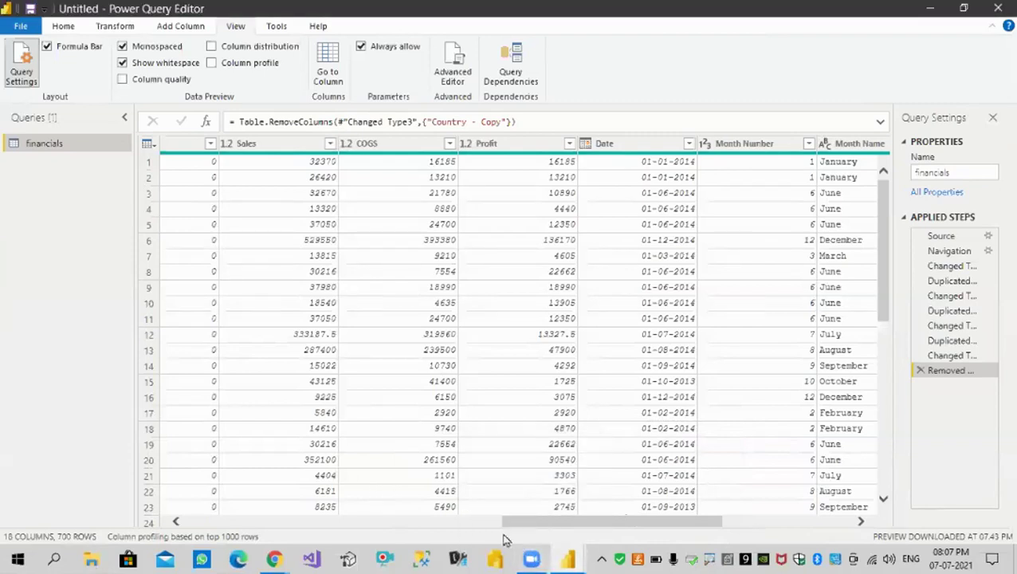
left_click(356, 225)
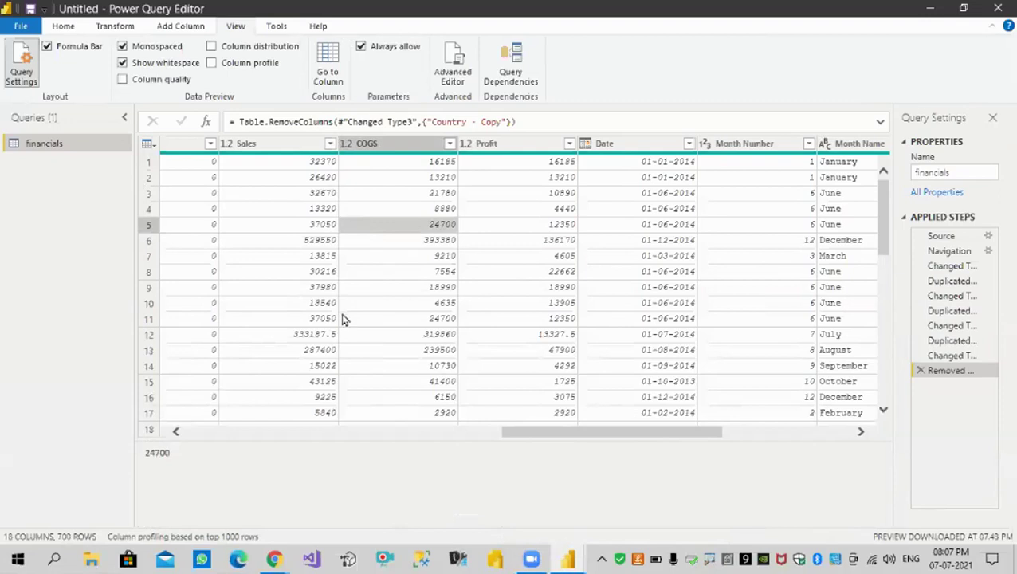
left_click(547, 564)
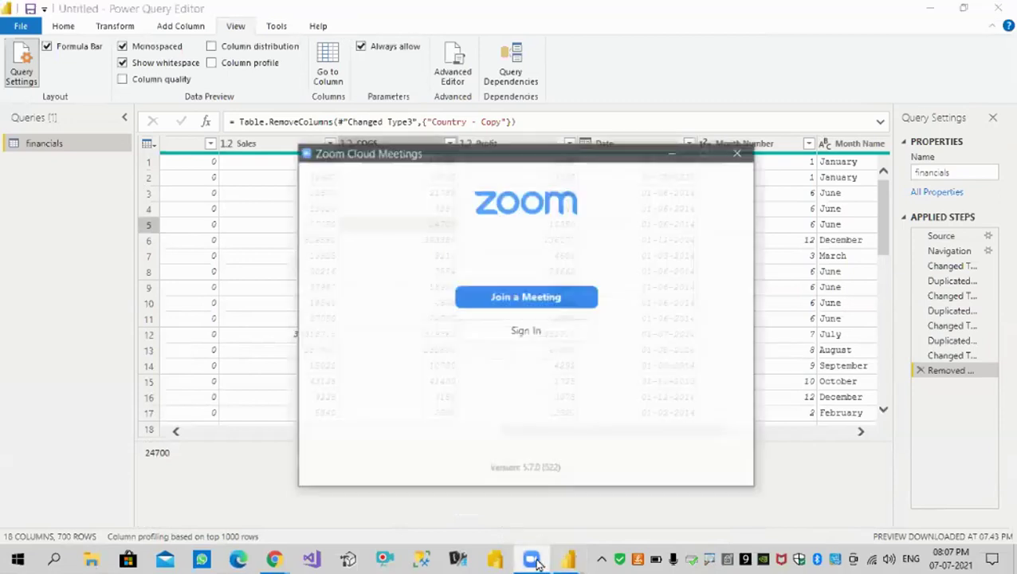
mouse_move(573, 562)
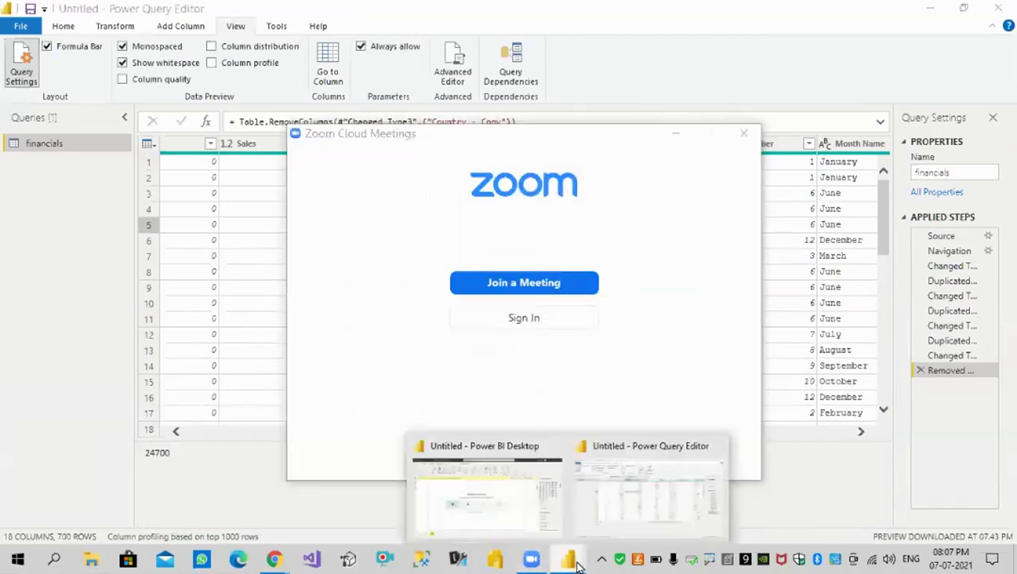
mouse_move(456, 510)
left_click(676, 135)
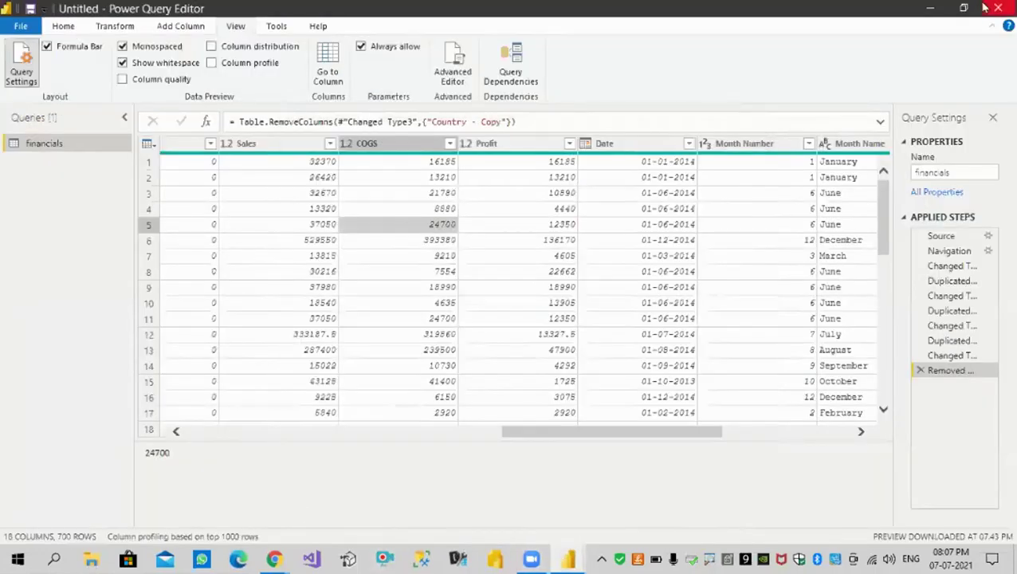
Switch to the Zoom meeting and set its microphone to Headset Microphone (Plantronics C320-M) and its speaker to Headset Earphone (Plantronics C320-M)
left_click(929, 8)
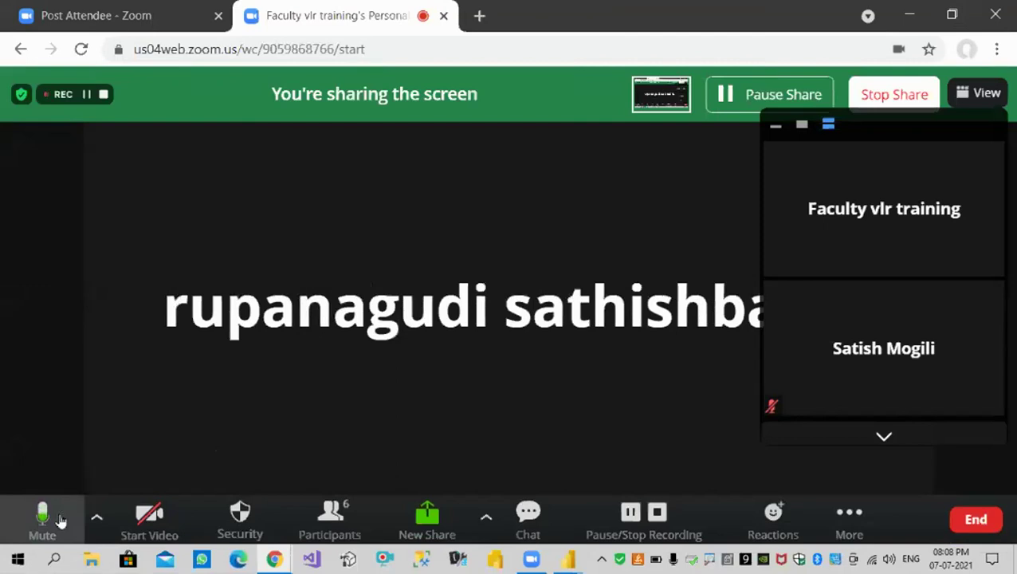
left_click(96, 520)
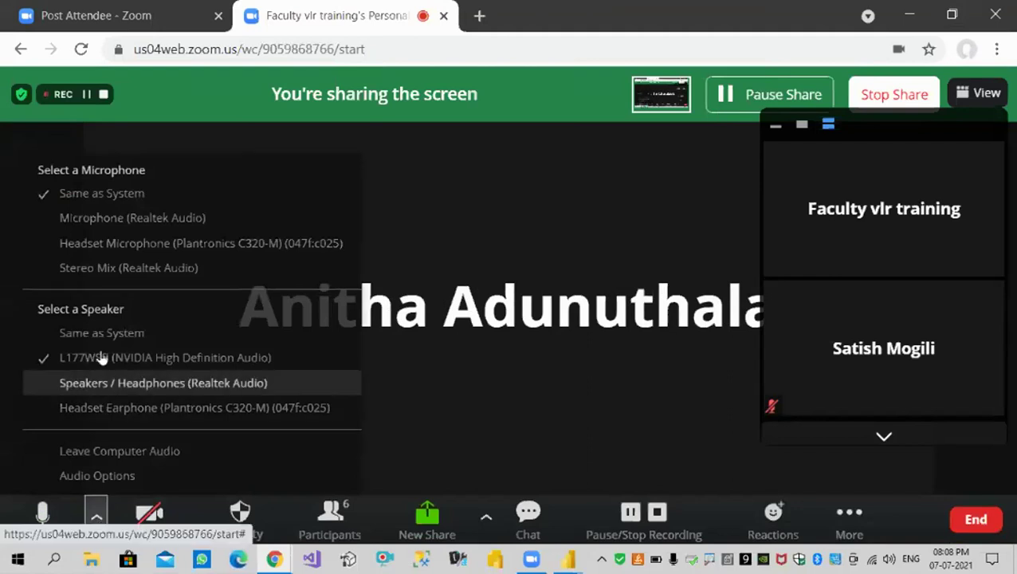
left_click(95, 250)
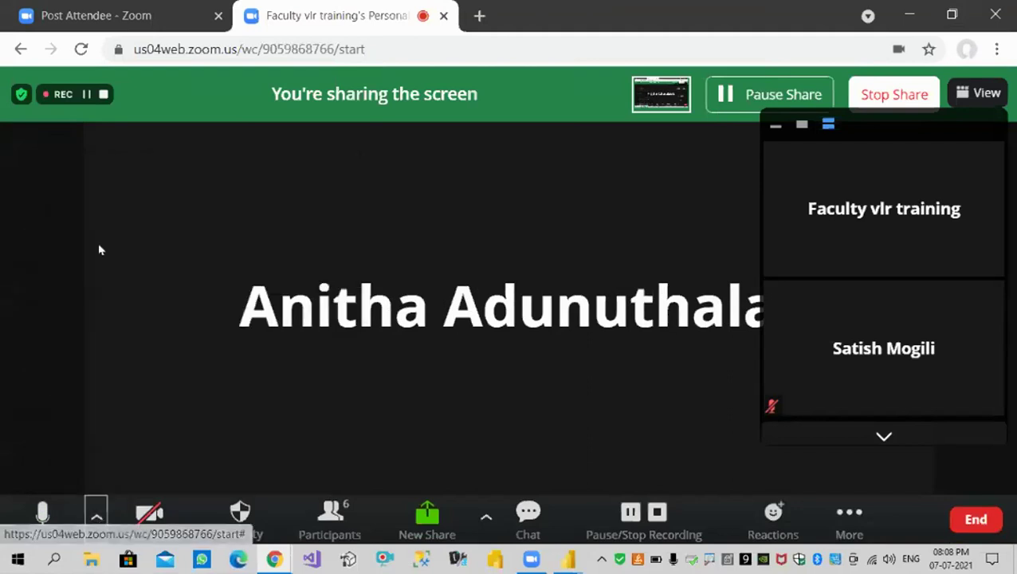
left_click(96, 519)
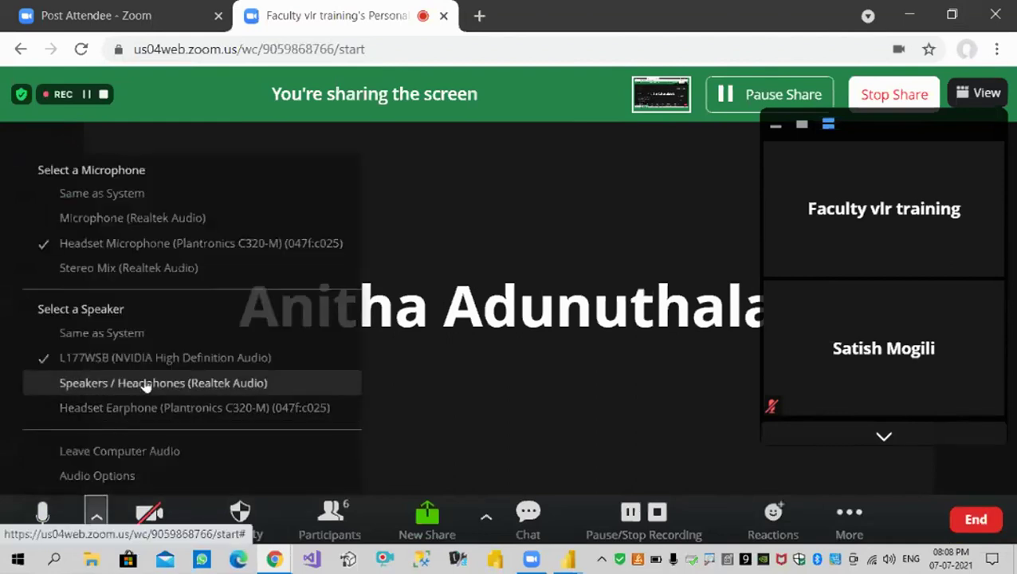
left_click(126, 413)
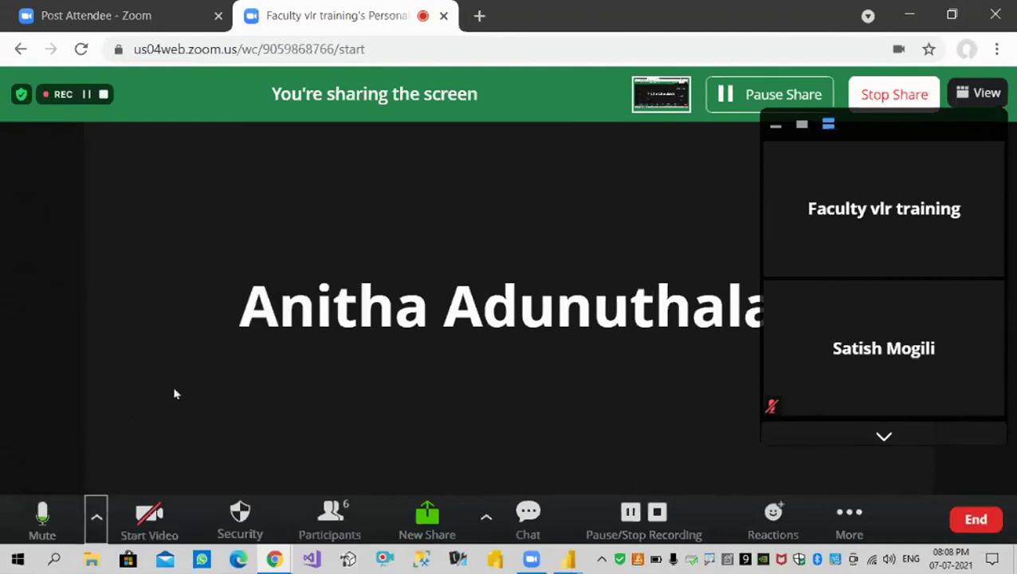
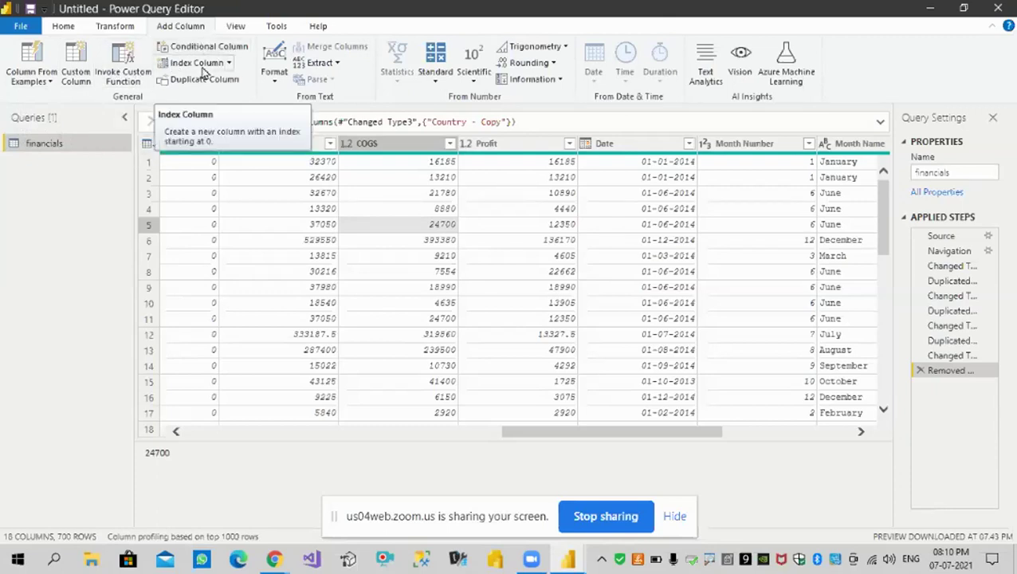
Turn the data preview's whitespace display off and back on, and turn off its monospaced font
left_click(675, 517)
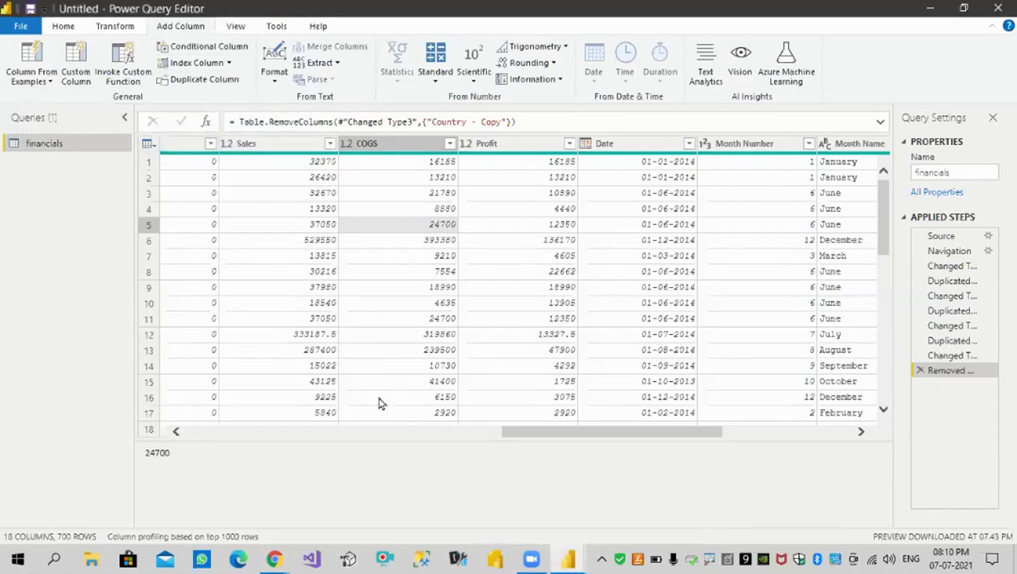
left_click(240, 27)
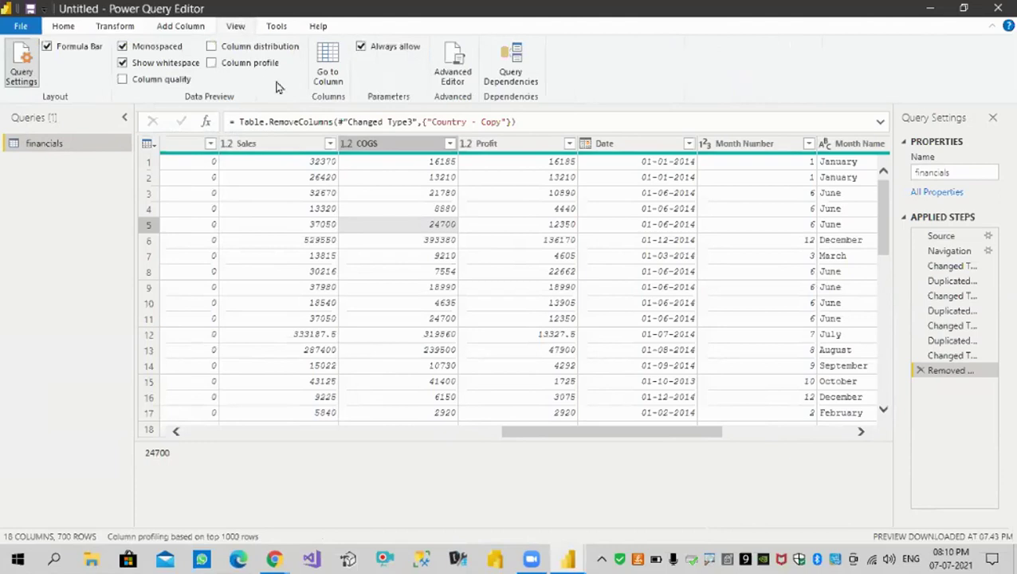
left_click(123, 63)
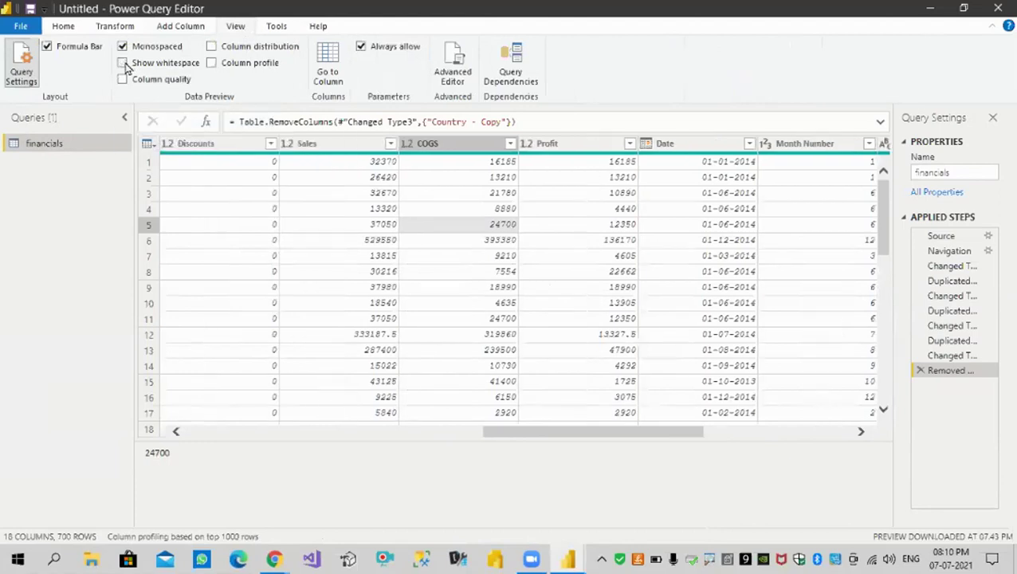
left_click(124, 63)
left_click(123, 48)
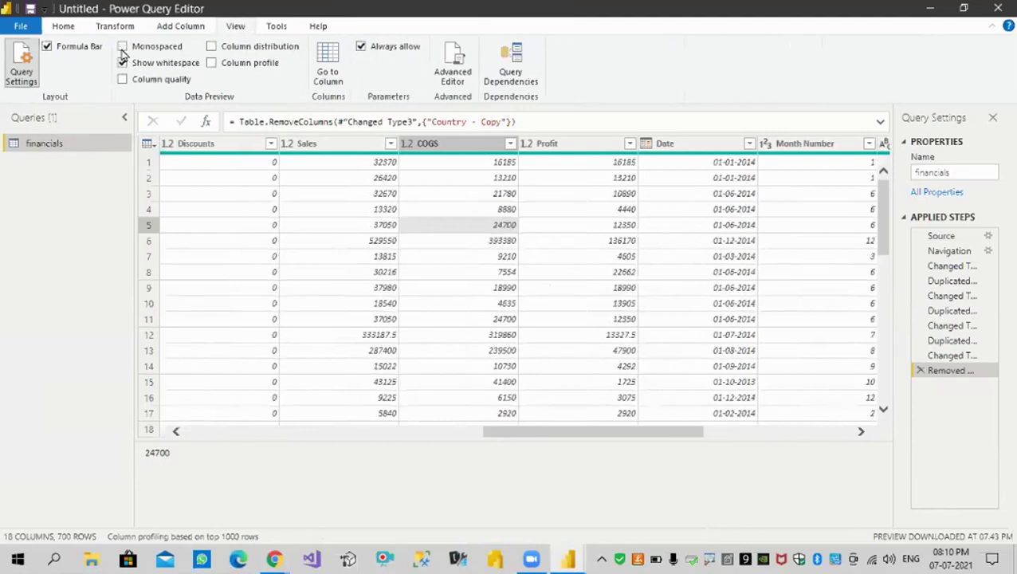
Turn the data preview's monospaced font back on, and hide and redisplay the formula bar
left_click(123, 48)
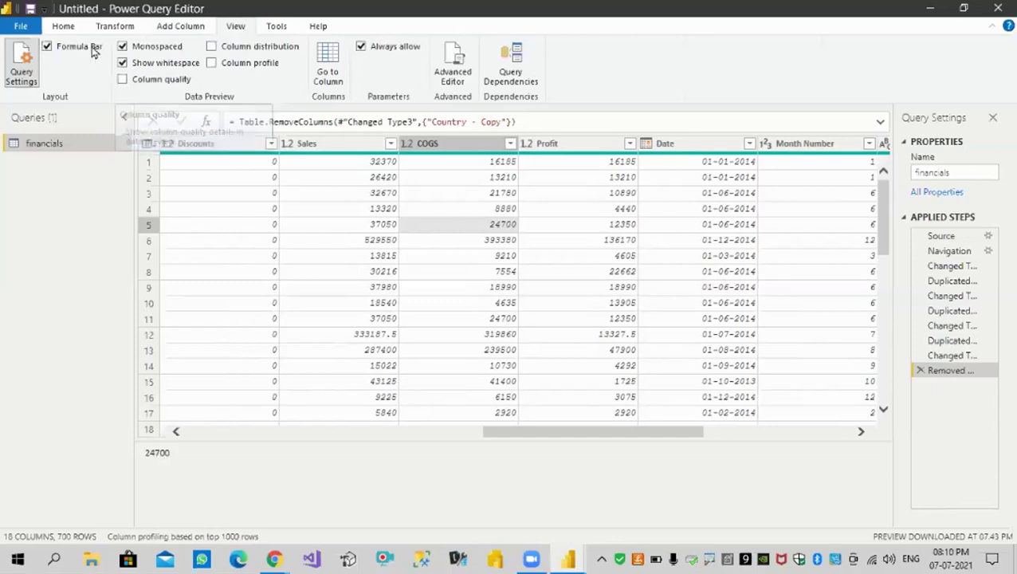
left_click(47, 46)
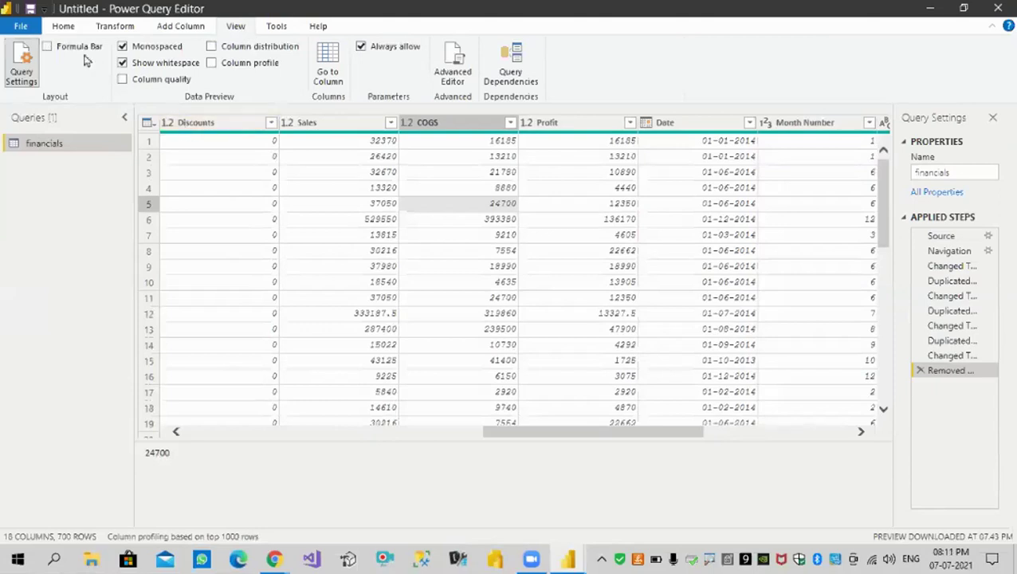
left_click(48, 47)
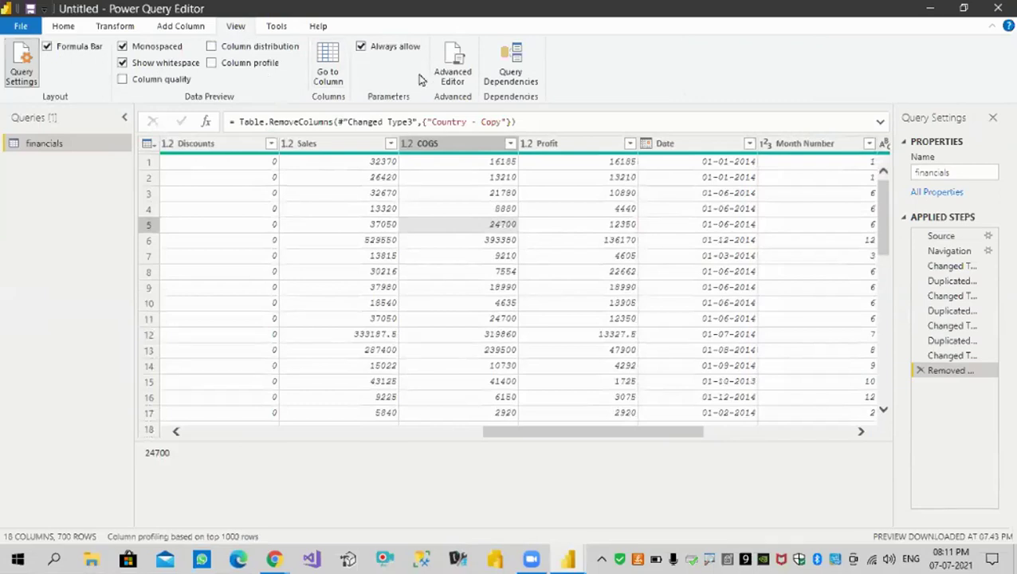
Use Go to Column to go to the Profit column and after that to the Sales column
left_click(330, 72)
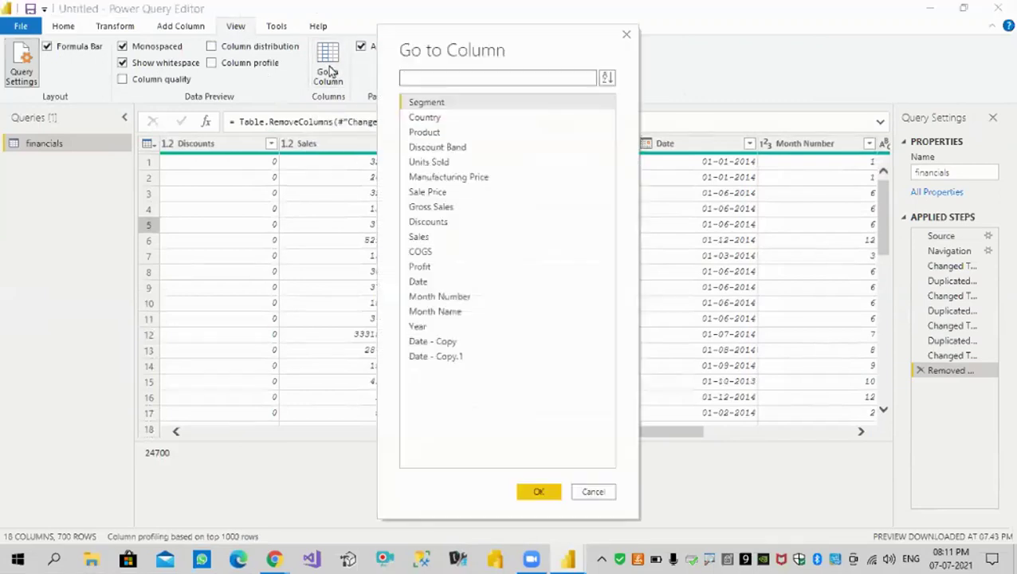
left_click(423, 268)
left_click(545, 495)
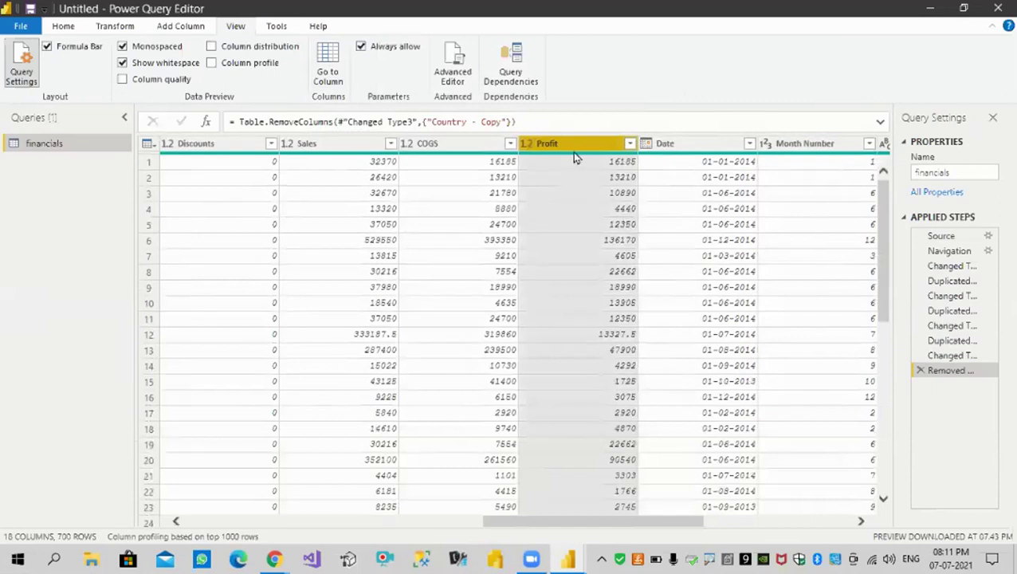
left_click(327, 72)
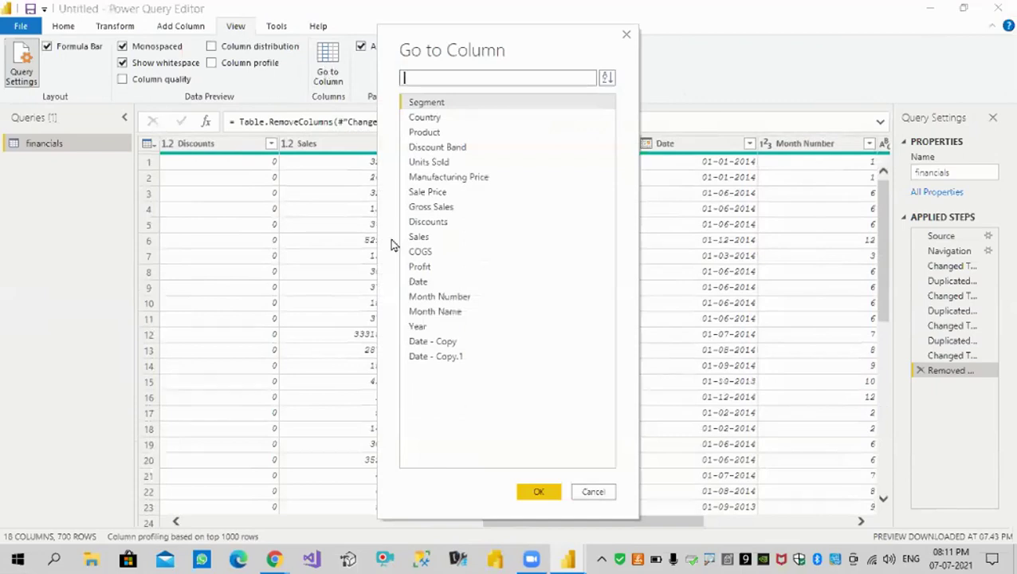
left_click(419, 240)
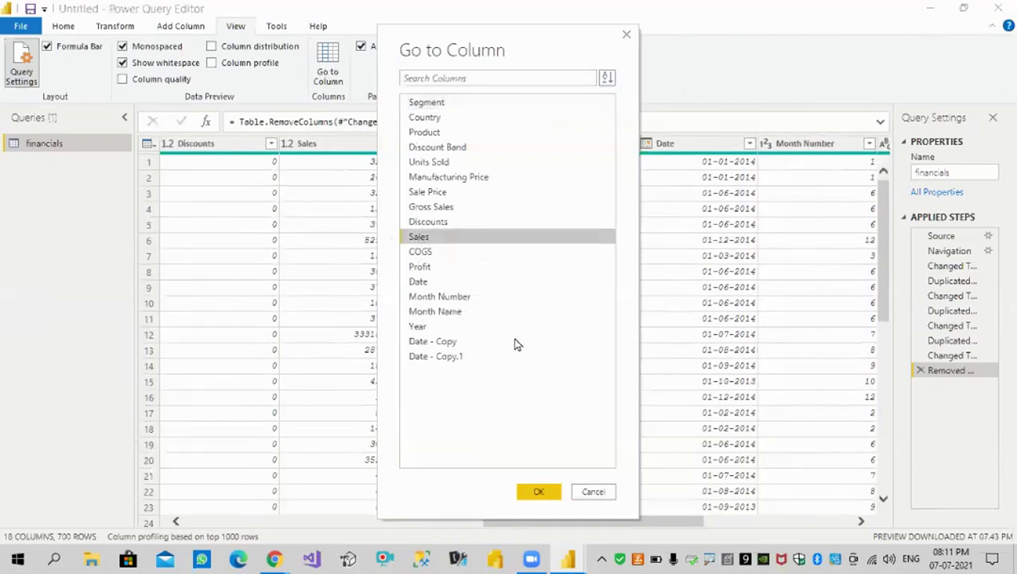
left_click(538, 493)
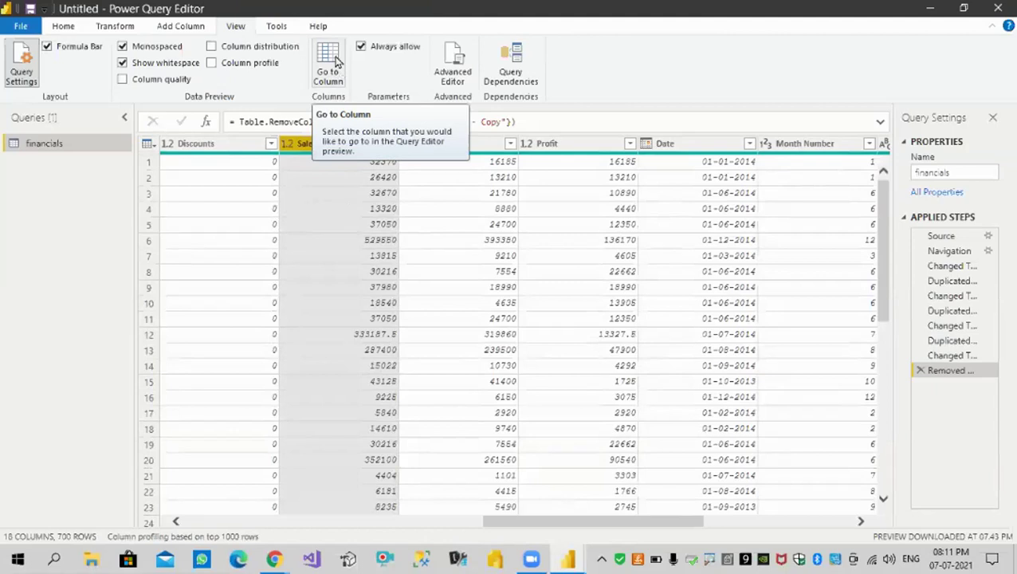
Look through the Standard and Scientific operations available for adding a column from Sales, without applying any
left_click(184, 26)
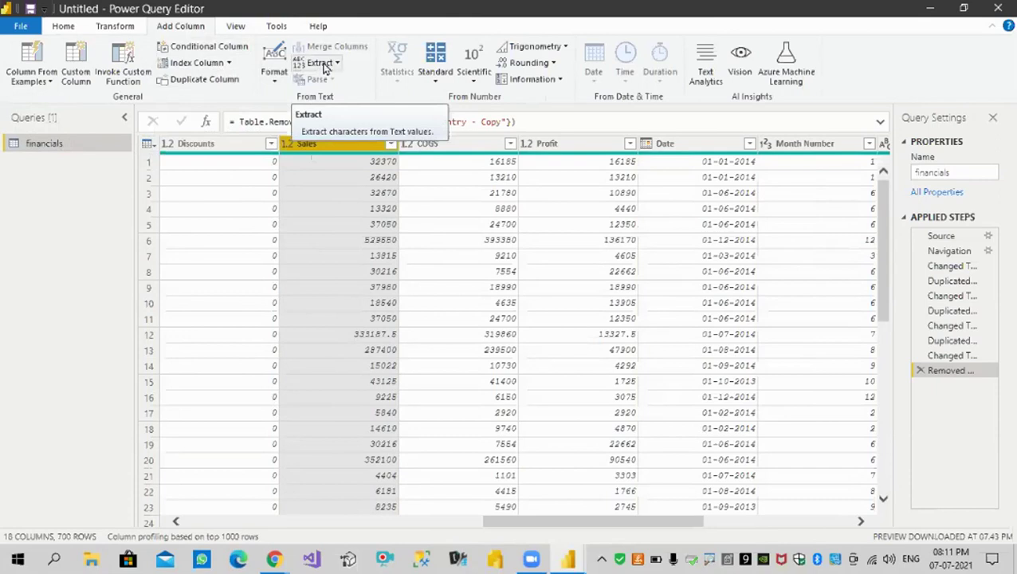
left_click(434, 80)
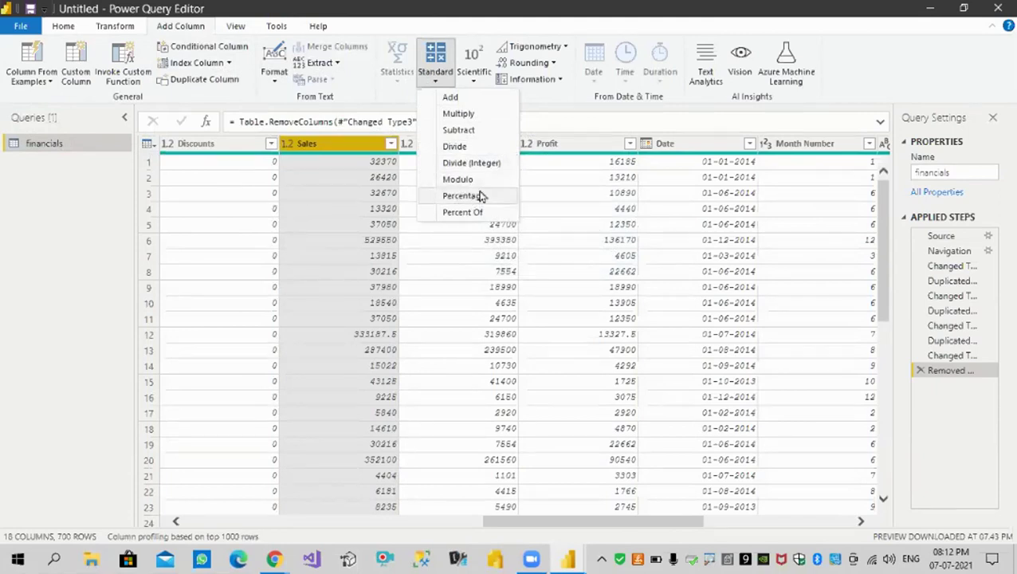
left_click(472, 80)
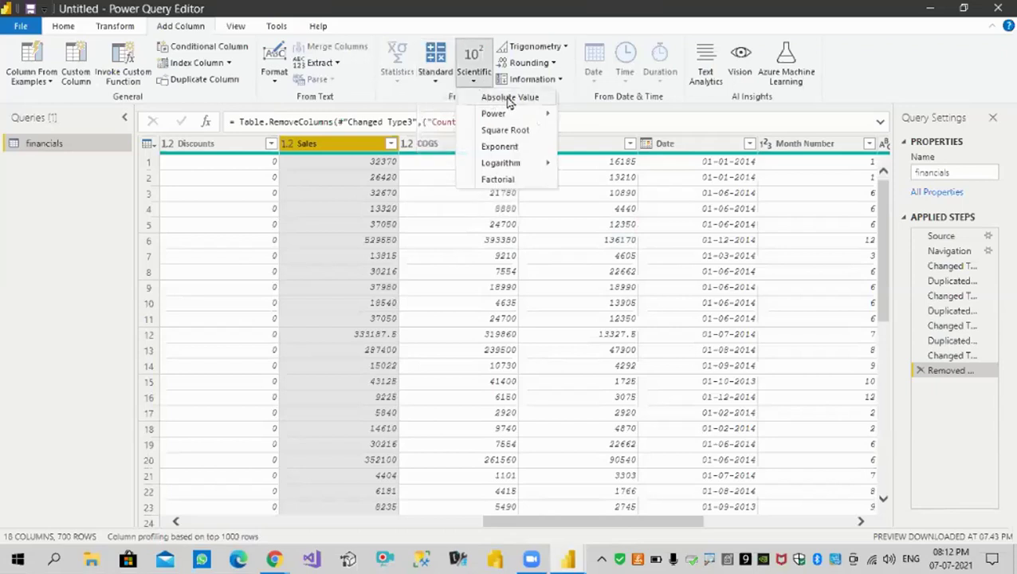
mouse_move(526, 114)
key("Escape")
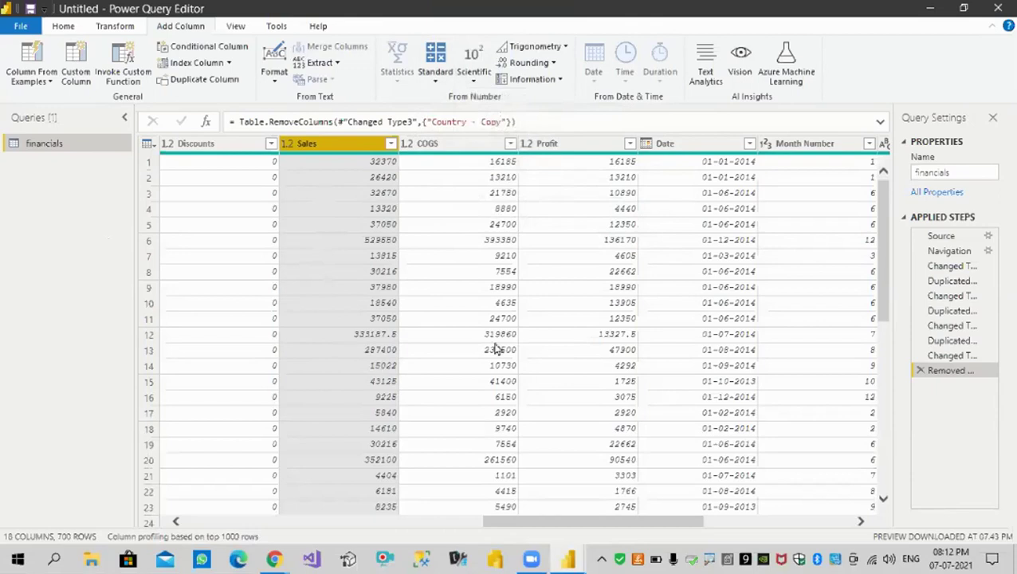
Start a new column from examples based on the selected Country column
left_click(569, 510)
left_click_drag(488, 522, 188, 523)
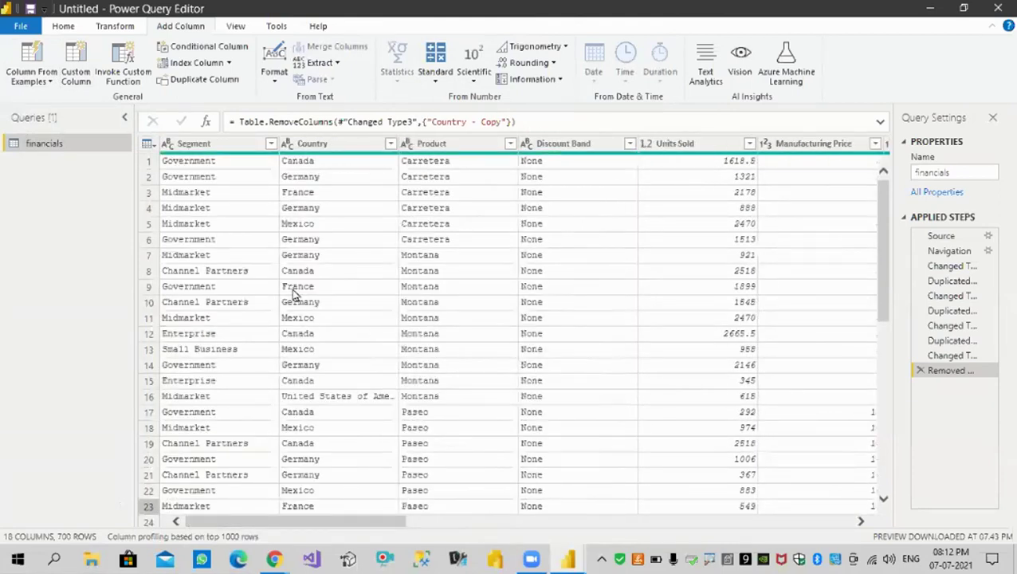
left_click(314, 150)
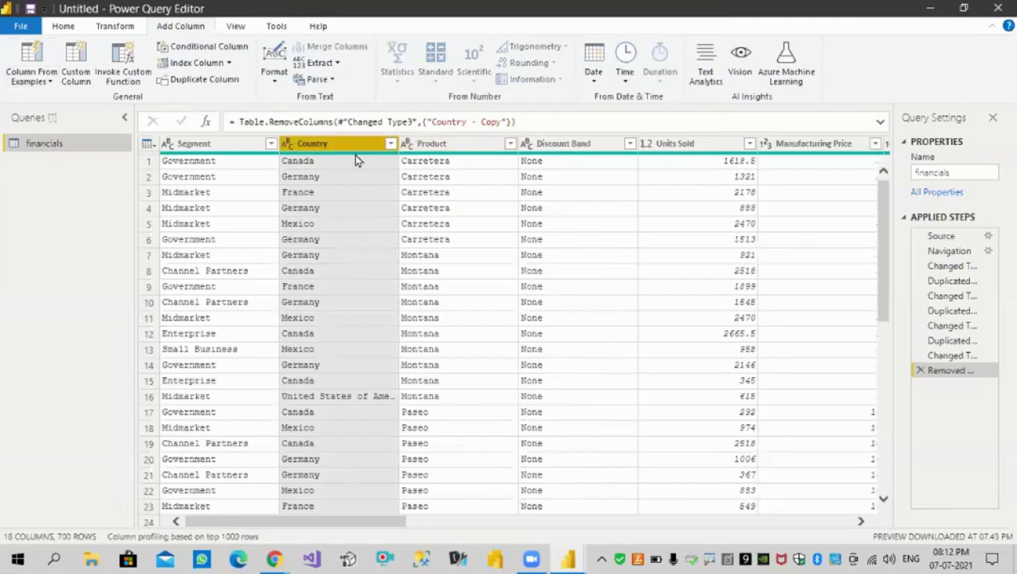
left_click(198, 146, "ctrl")
left_click(308, 147)
left_click(42, 83)
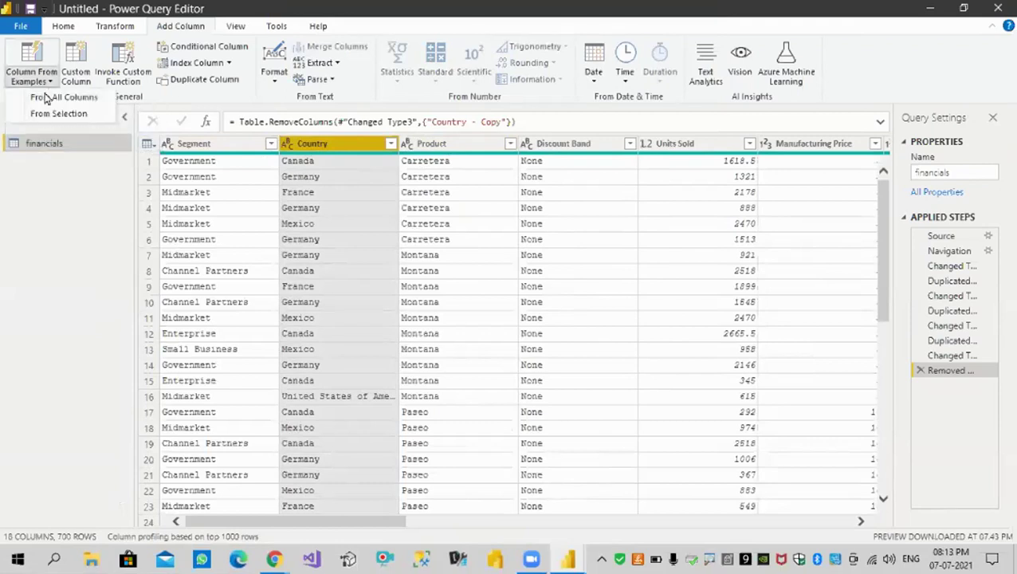
left_click(74, 114)
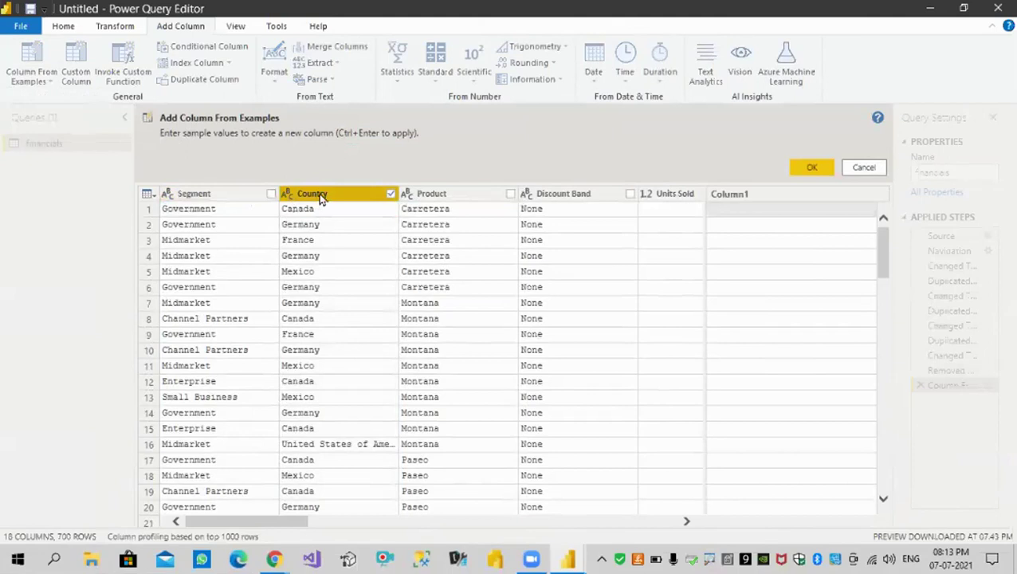
Mark the Segment checkbox, the Ctrl+Enter hint and the sample values instruction on screen, and include Segment as a source column
left_click(272, 197)
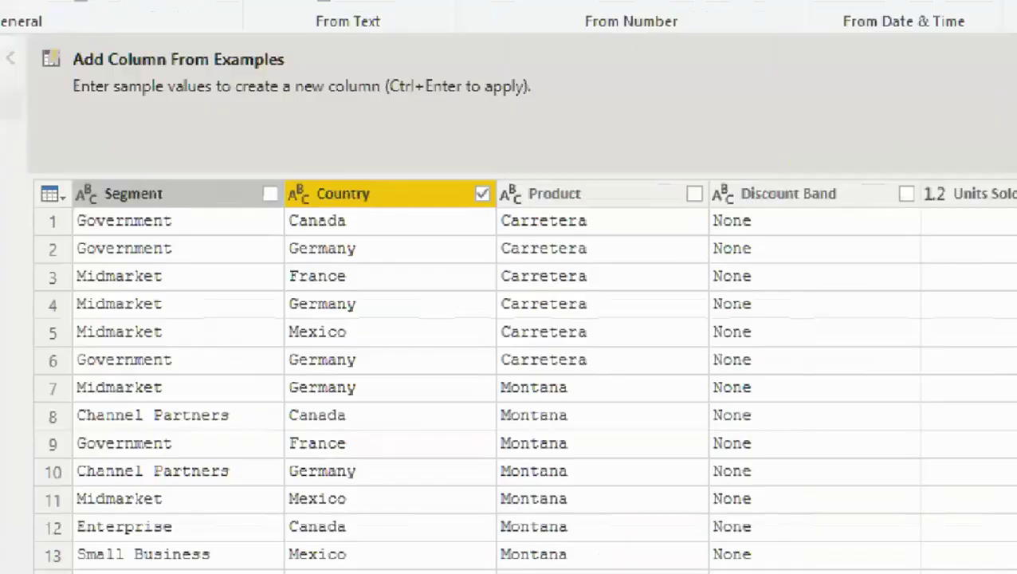
left_click(271, 193)
mouse_move(268, 194)
left_mouse_down()
mouse_move(260, 174)
mouse_move(263, 211)
mouse_move(289, 172)
left_mouse_up()
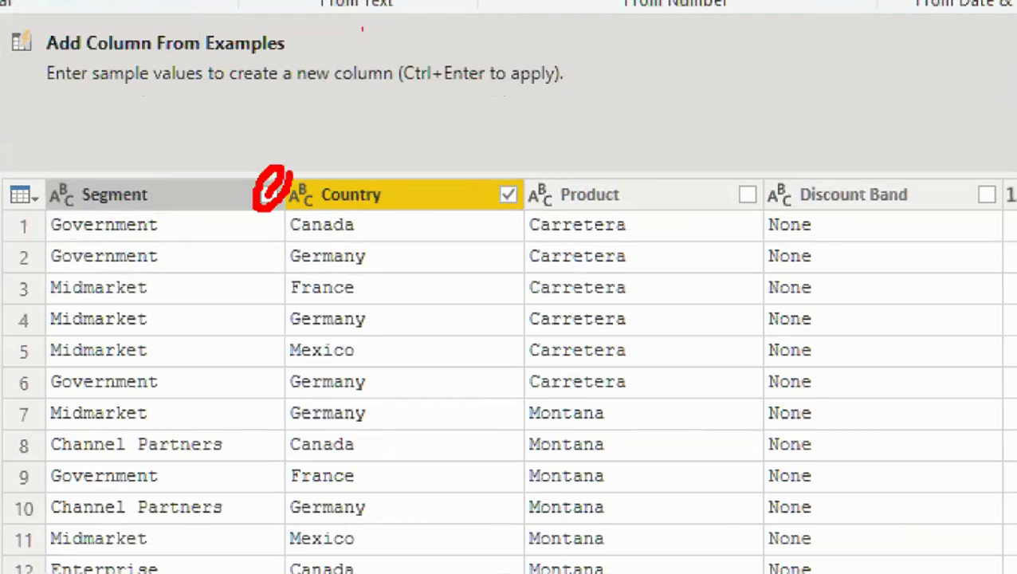
mouse_move(511, 56)
left_mouse_down()
mouse_move(437, 50)
mouse_move(370, 88)
mouse_move(441, 123)
mouse_move(583, 90)
mouse_move(557, 56)
mouse_move(541, 54)
left_mouse_up()
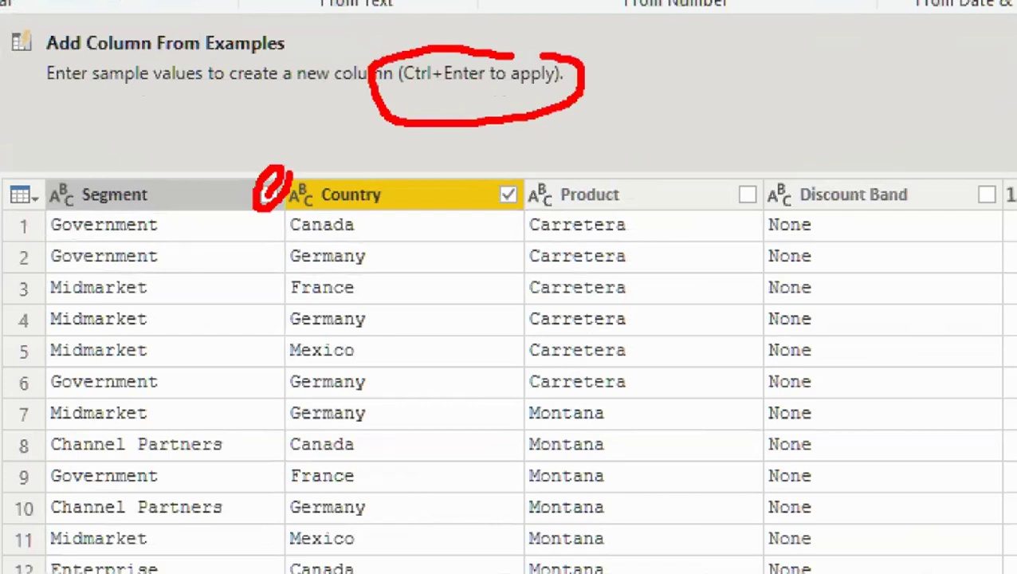
mouse_move(190, 58)
left_mouse_down()
mouse_move(155, 57)
mouse_move(276, 99)
mouse_move(264, 82)
left_mouse_up()
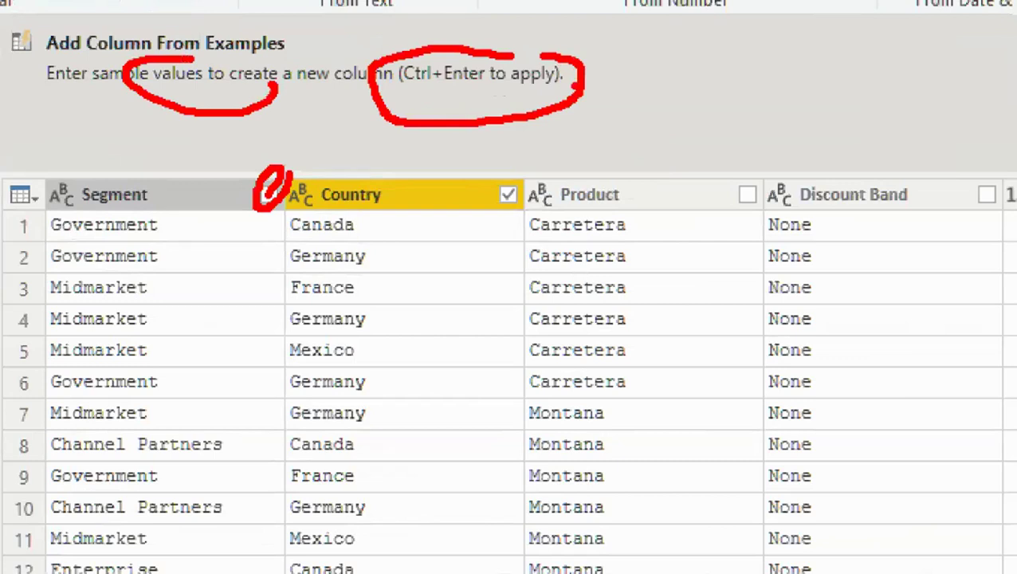
key("Escape")
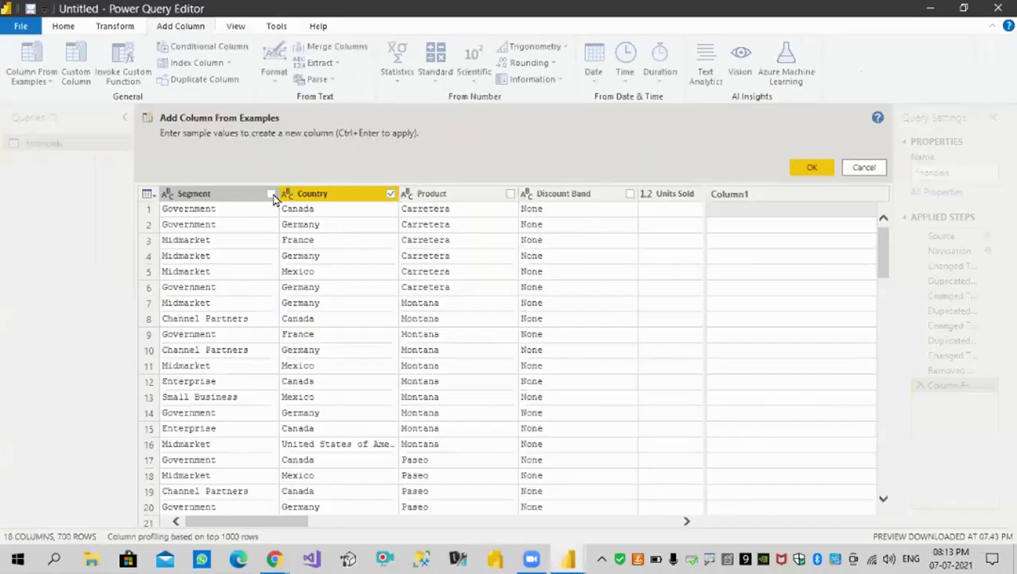
left_click(271, 195)
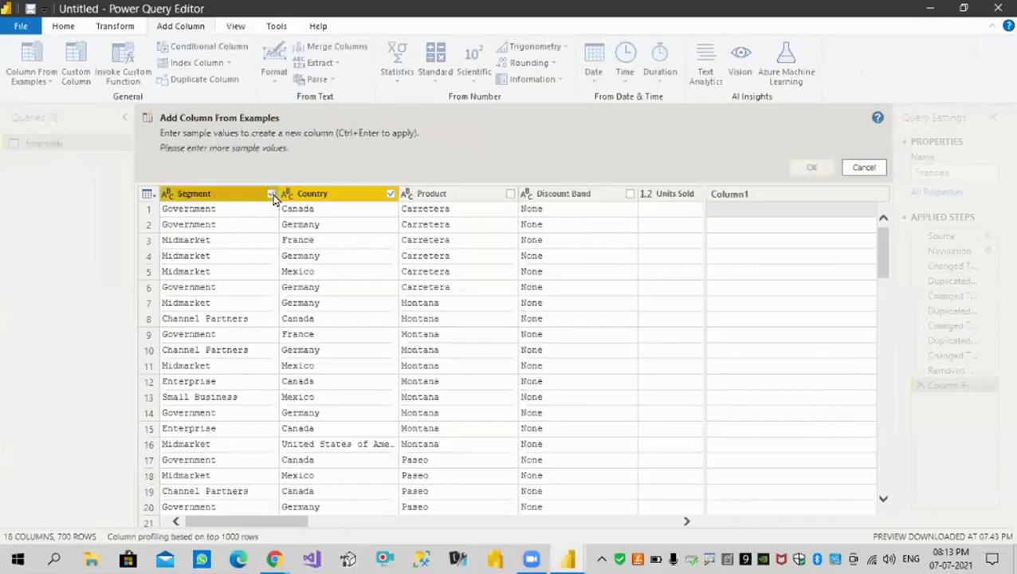
Enter Canada Government as the example value in the first row of the new column
left_click(726, 215)
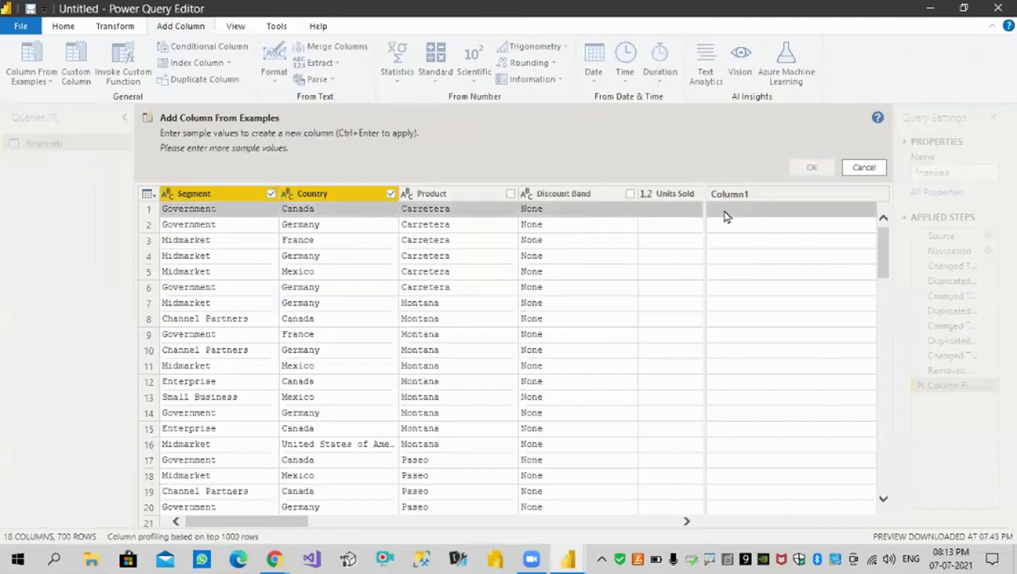
type("can")
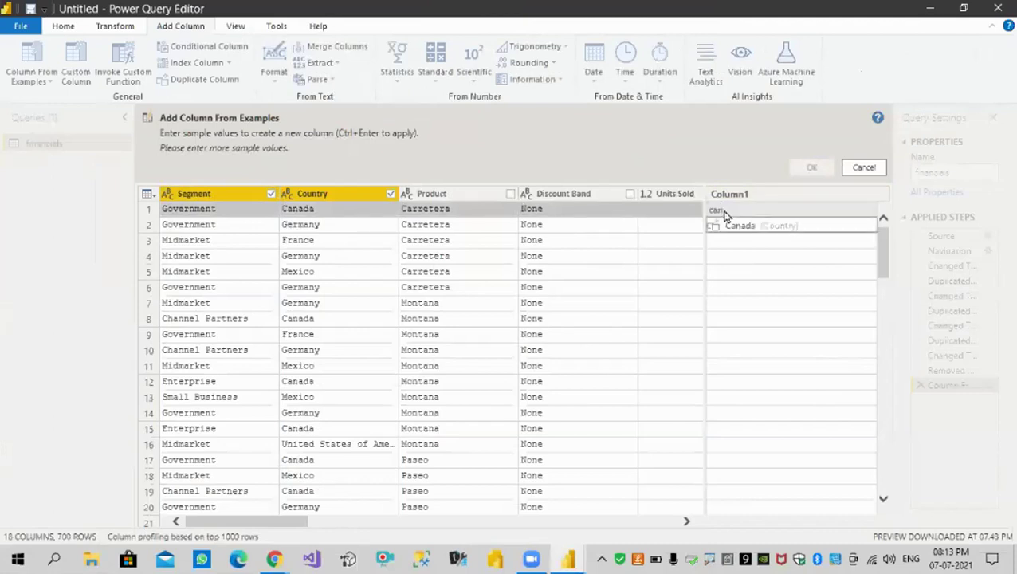
type("ad")
key("BackSpace")
key("BackSpace")
left_click(742, 227)
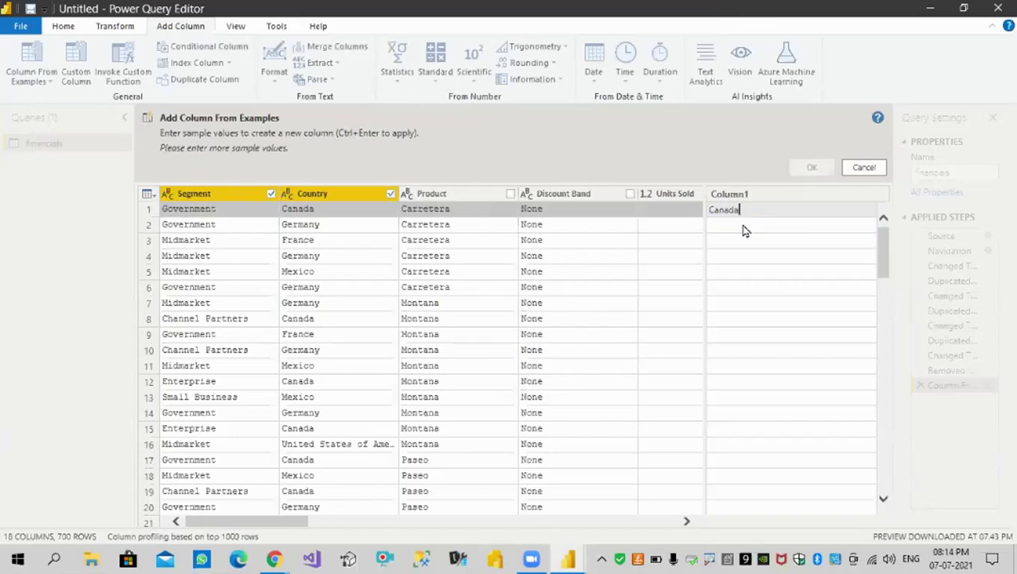
type("Government")
key("Return")
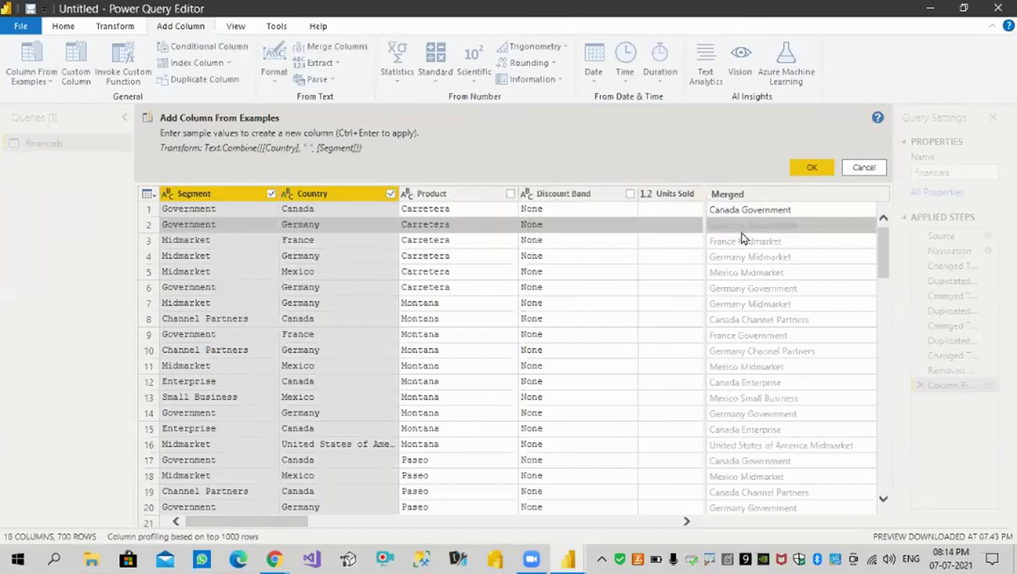
Review the suggested country and segment values, add the column to the table and move it between Month Name and Year
scroll(779, 348, "down", 15)
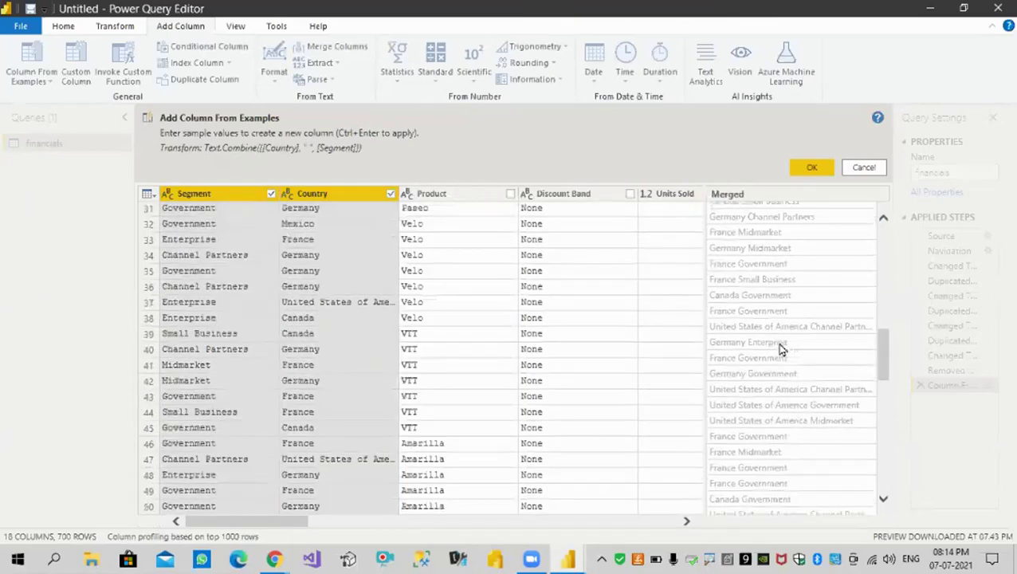
scroll(781, 349, "down", 10)
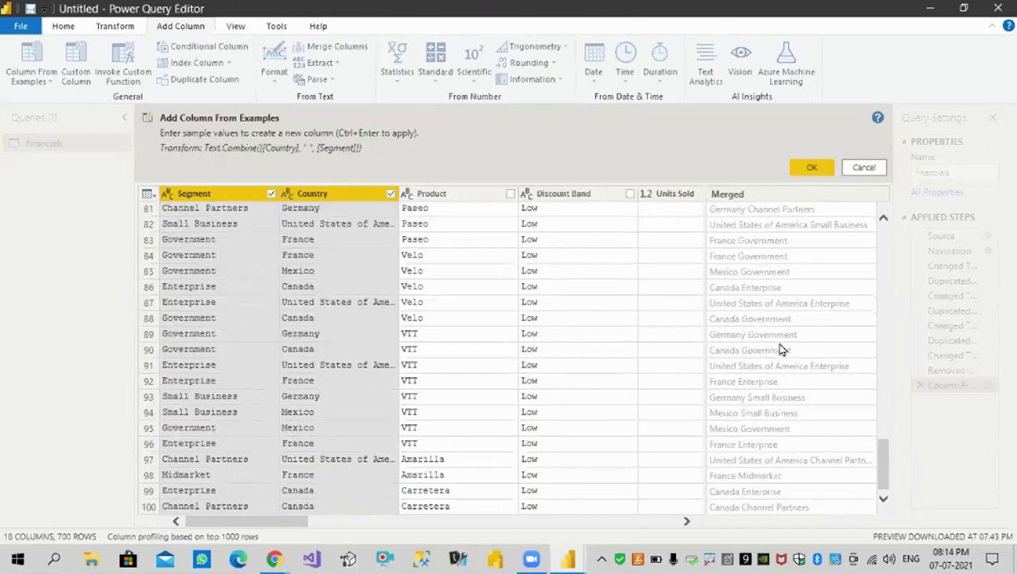
left_click(810, 168)
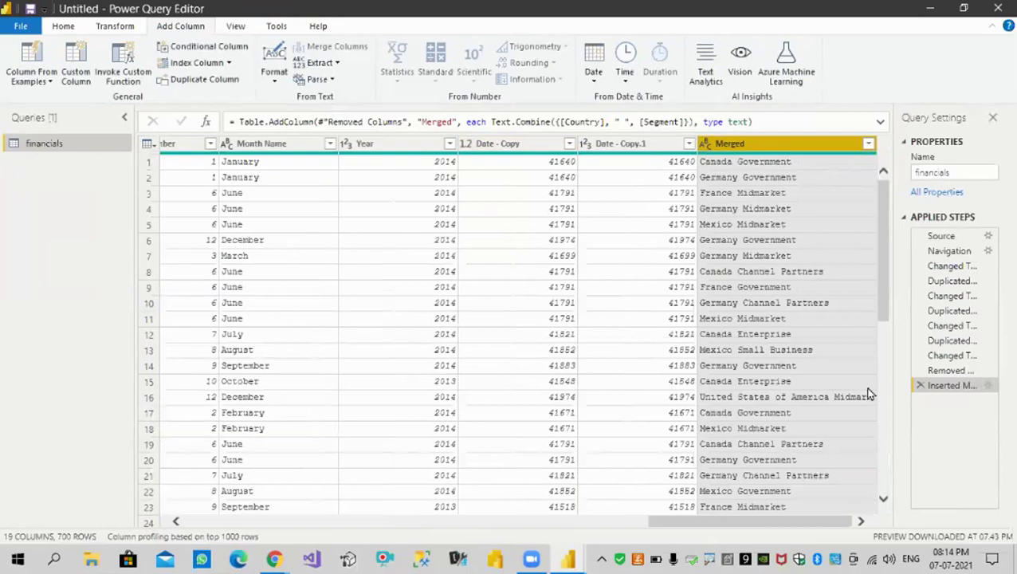
left_click_drag(801, 154, 380, 152)
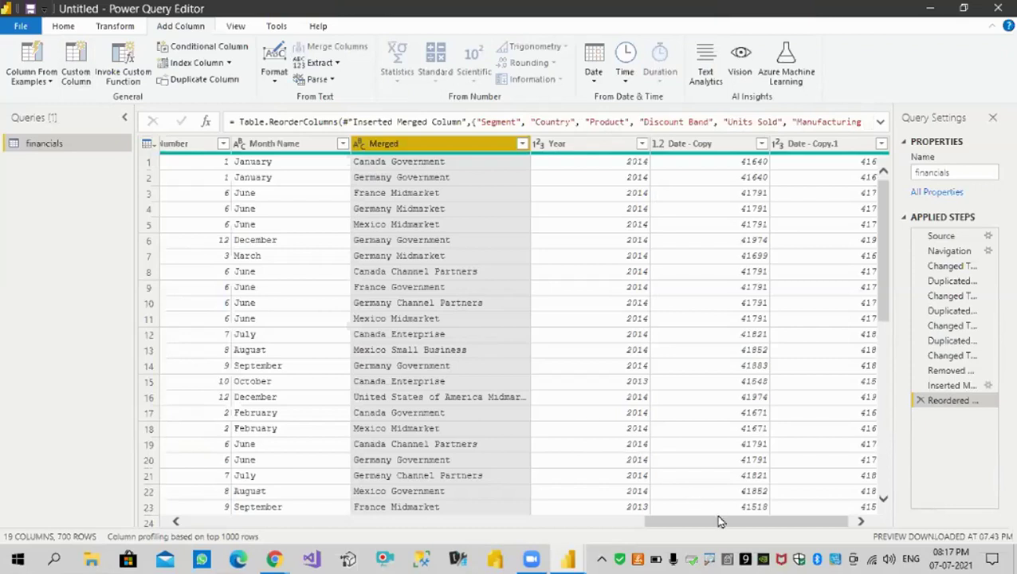
Examine the numeric columns of the financials table from Profit back to Manufacturing Price, highlighting the Sale Price and Manufacturing Price columns
left_click_drag(717, 523, 566, 514)
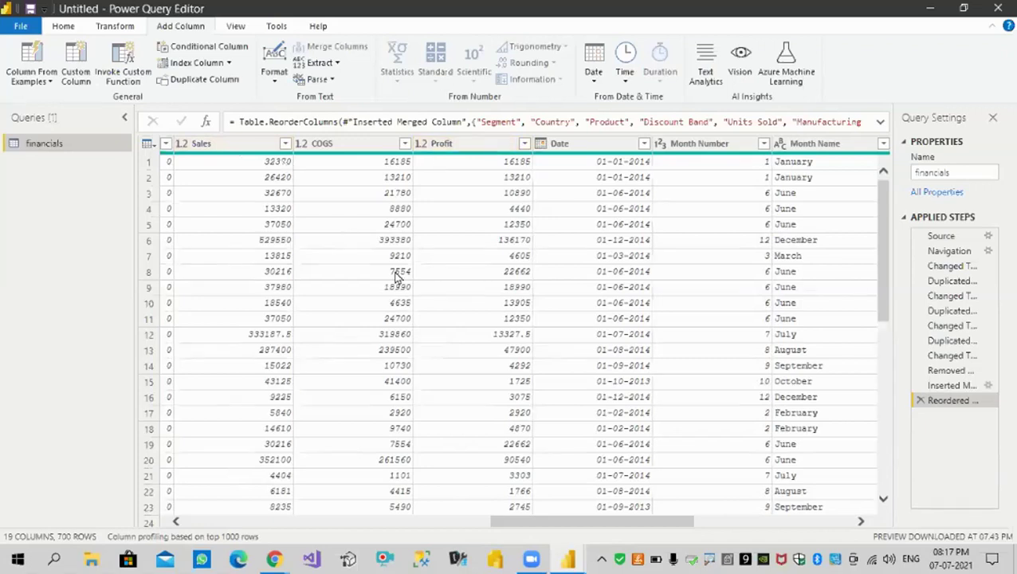
left_click_drag(582, 523, 495, 513)
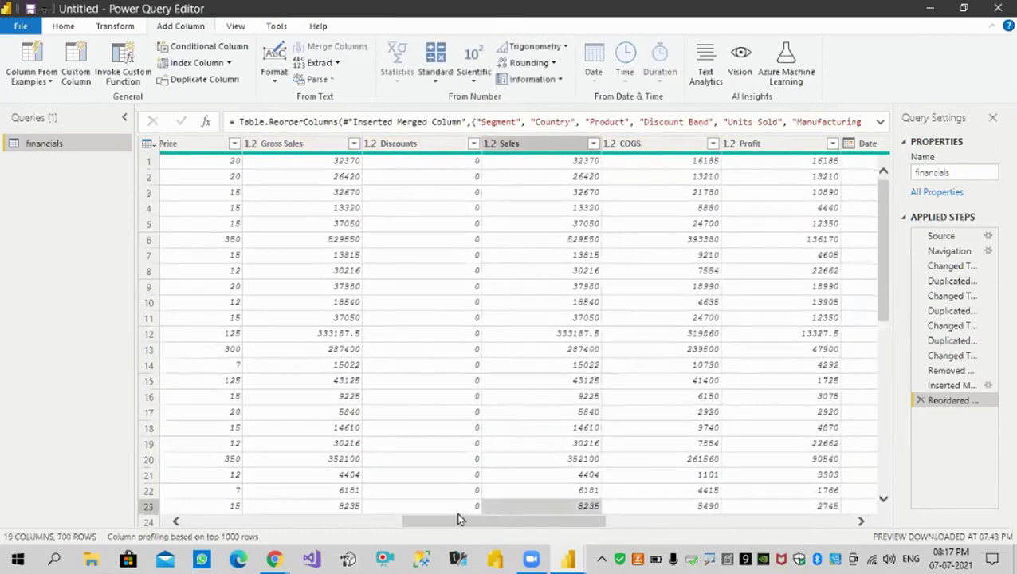
left_click_drag(443, 526, 388, 525)
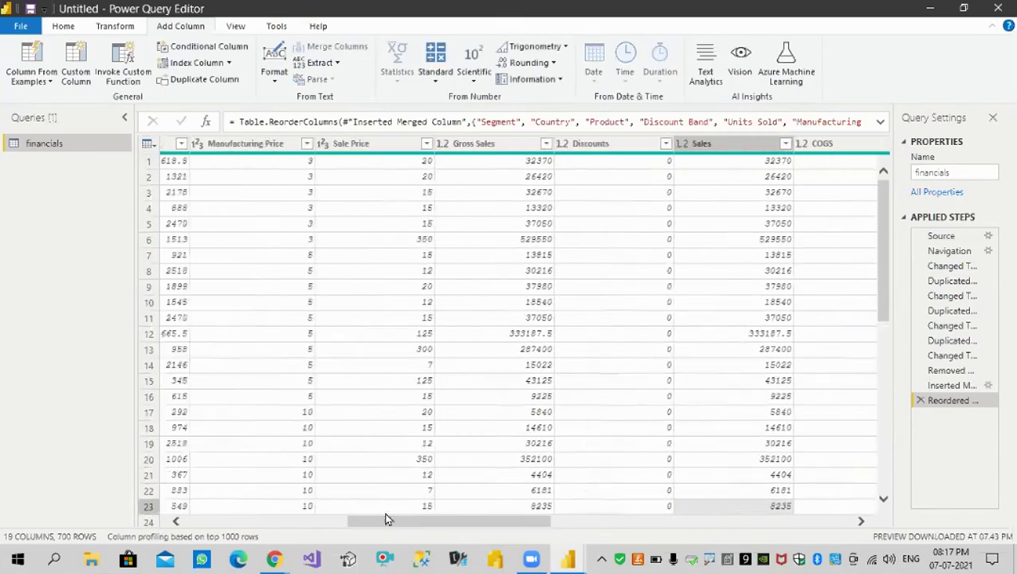
left_click(389, 148)
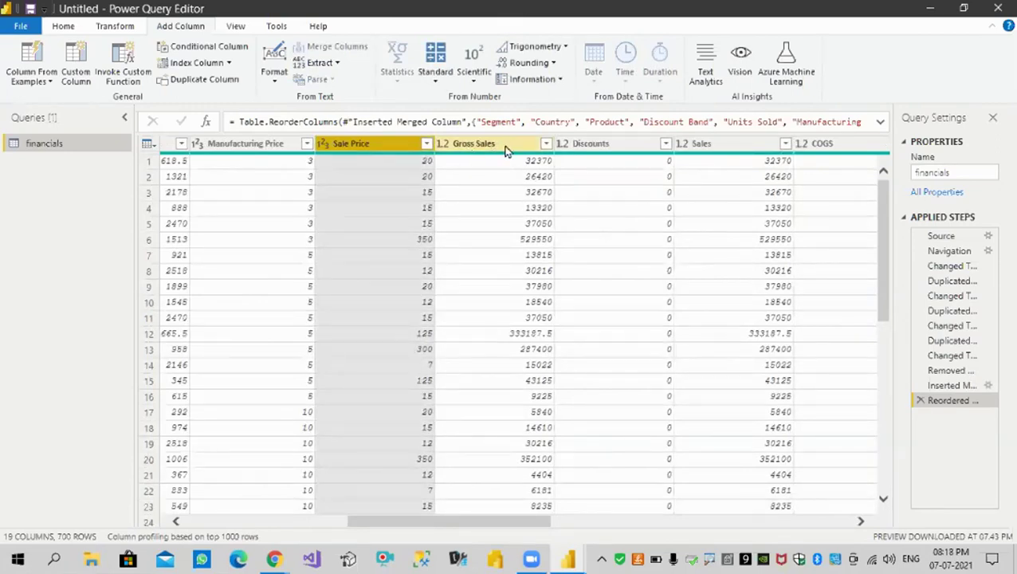
left_click(267, 147)
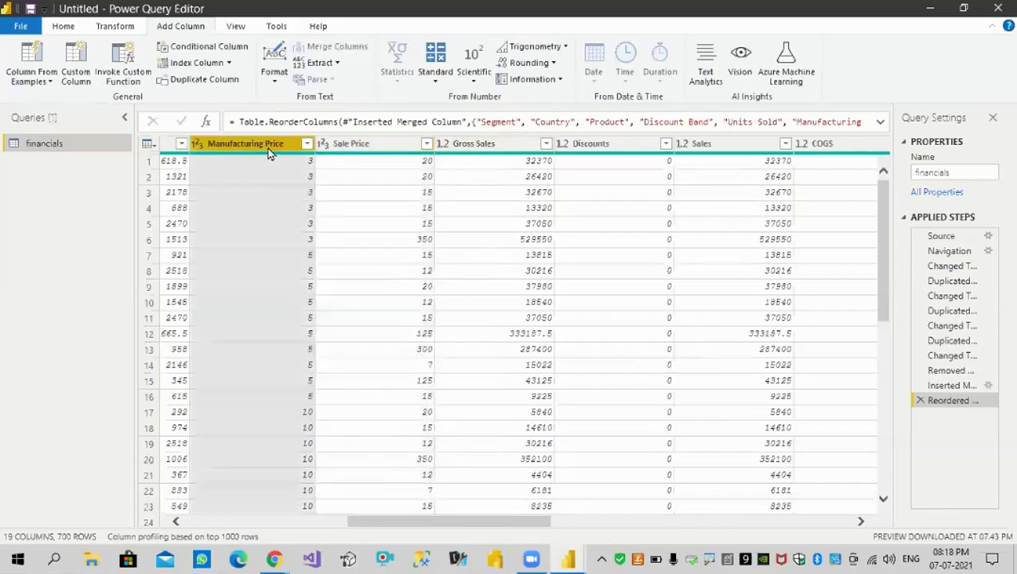
left_click(362, 152)
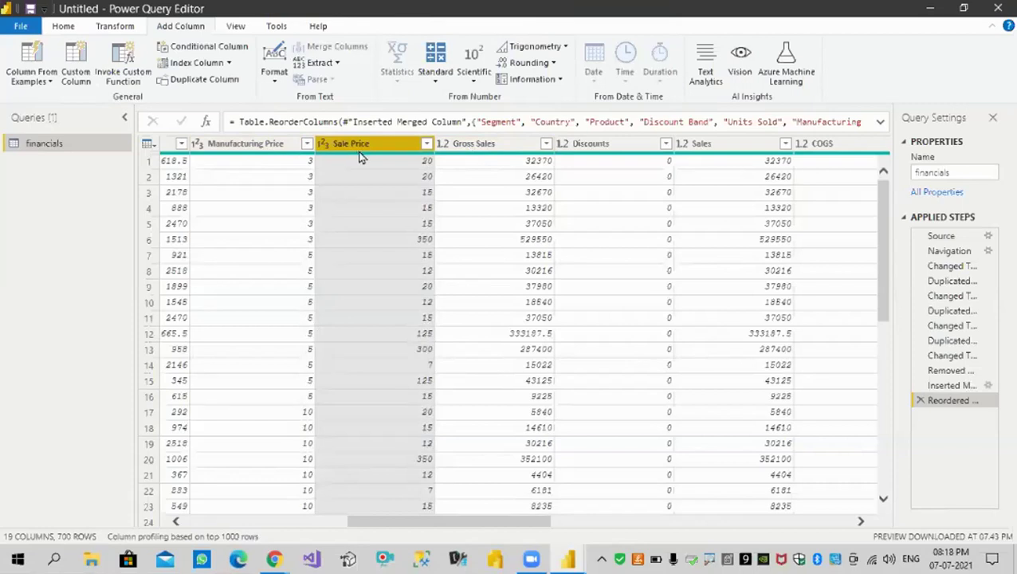
left_click(265, 153, "ctrl")
Set up a custom column named Custom column with the formula [Units Sold]*[Sale Price]
left_click(77, 66)
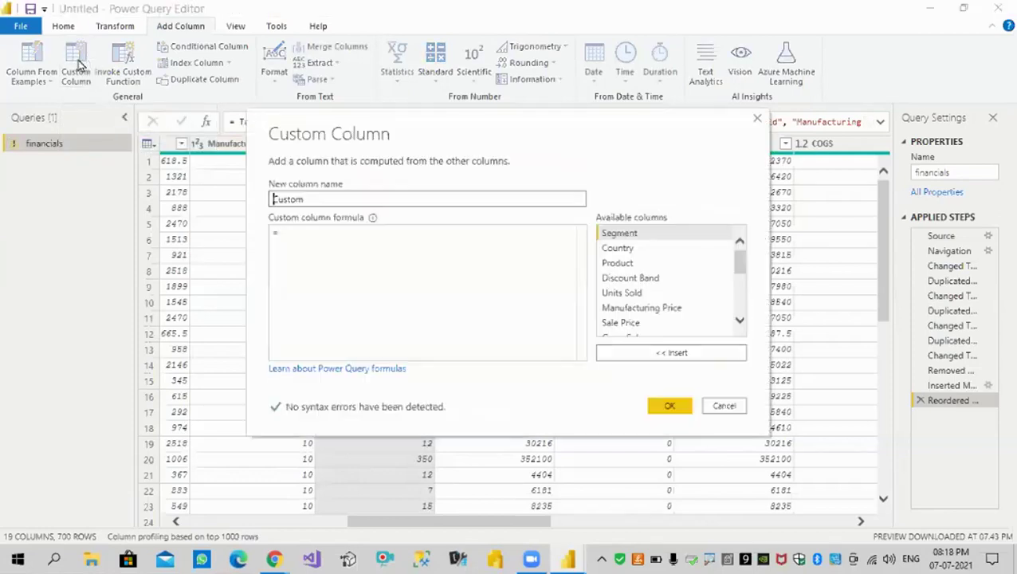
left_click(318, 199)
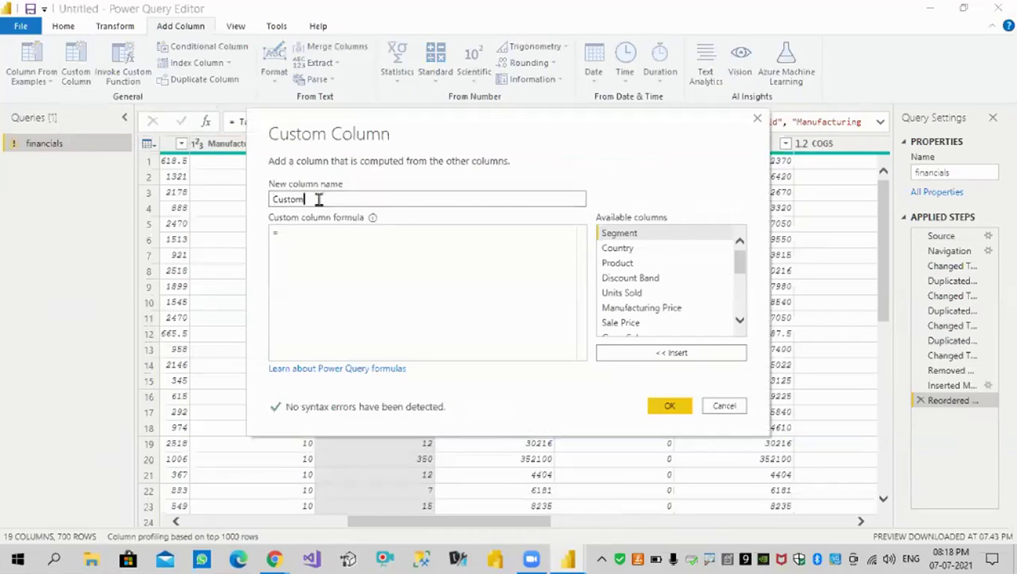
type("column")
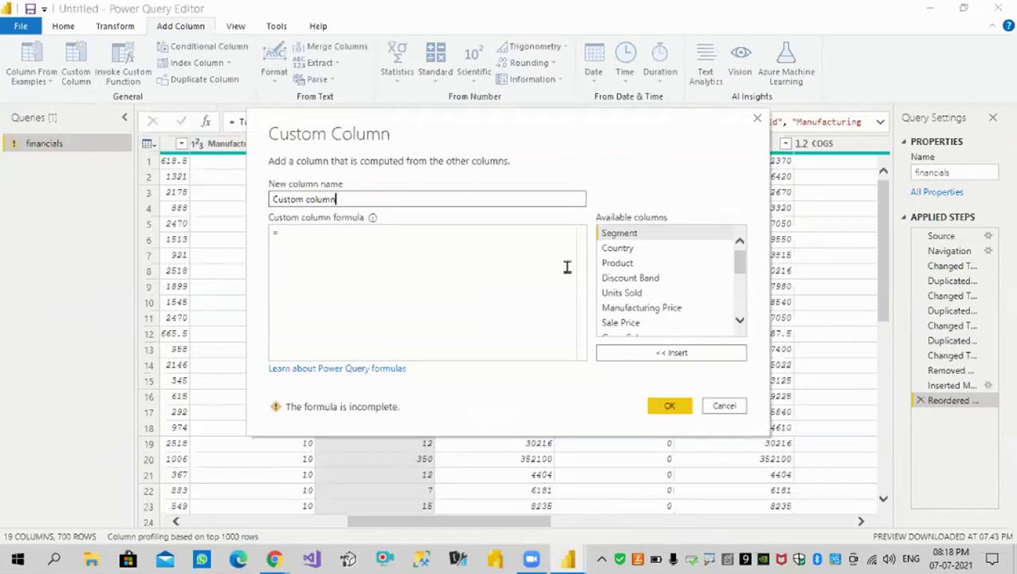
double_click(632, 295)
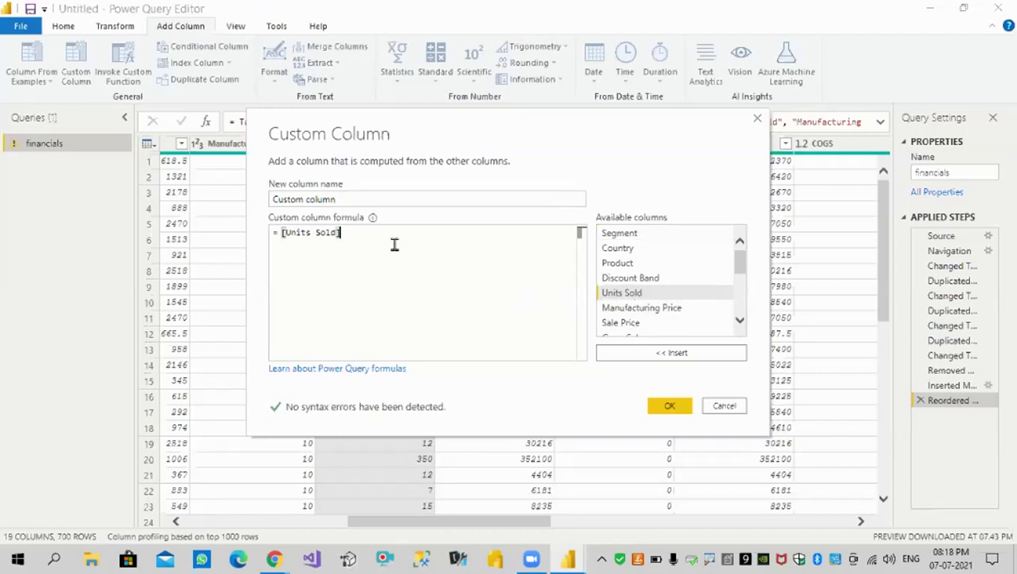
type("*")
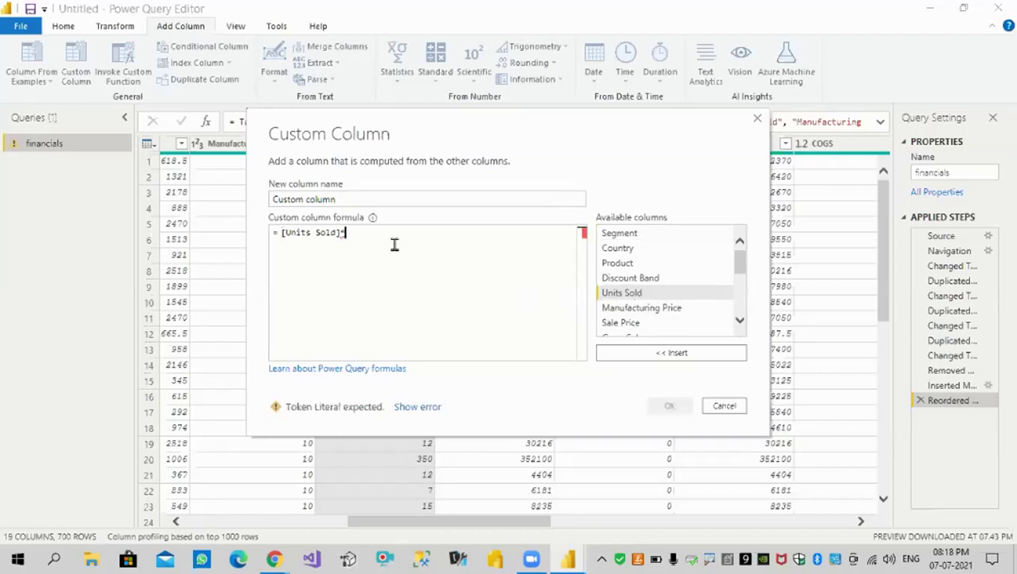
double_click(636, 324)
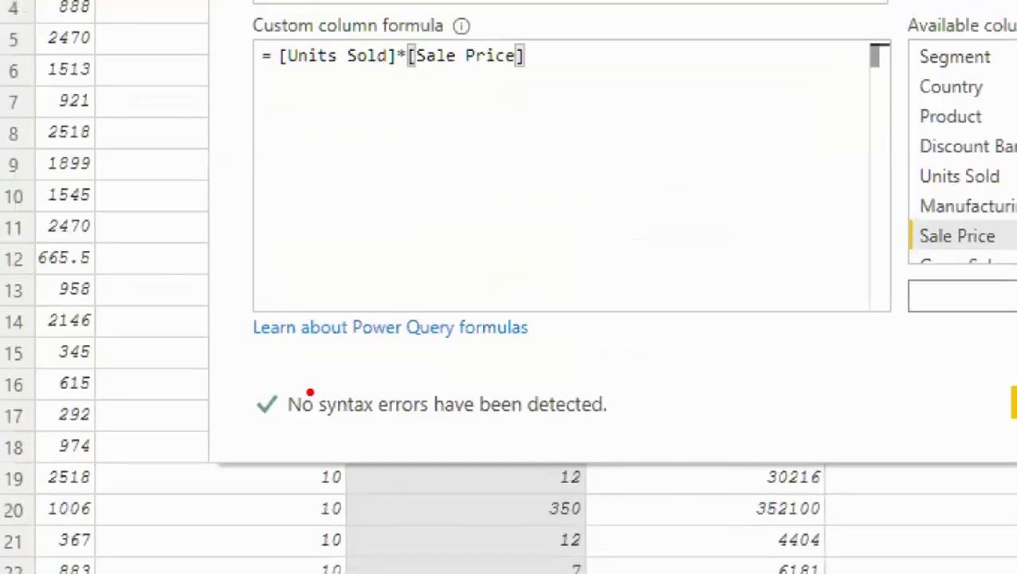
Circle and tick the syntax check indicator of the custom column formula on screen, and clear the marks
mouse_move(295, 399)
left_mouse_down()
mouse_move(256, 394)
mouse_move(296, 420)
mouse_move(325, 381)
left_mouse_up()
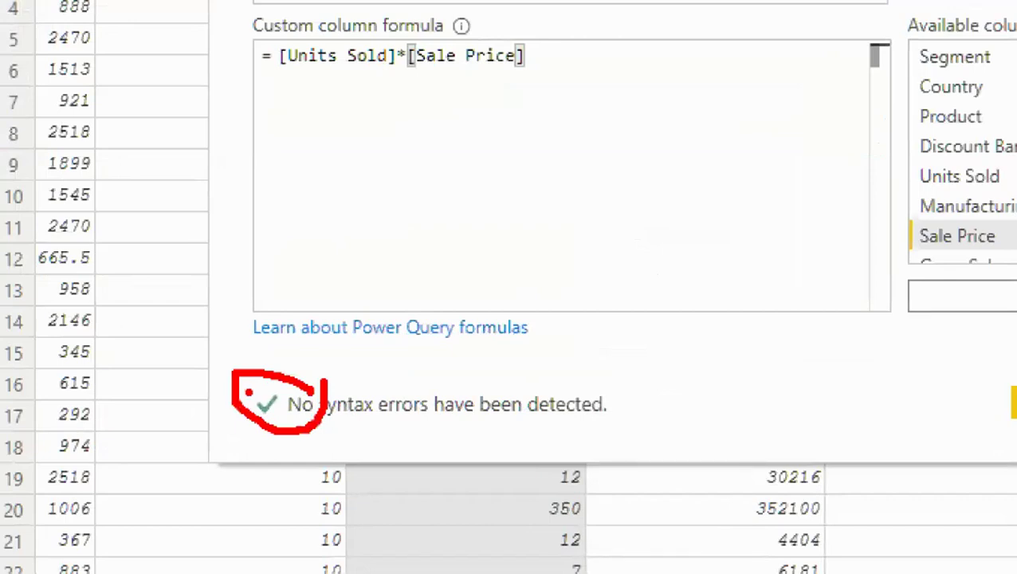
mouse_move(244, 391)
left_mouse_down()
mouse_move(272, 395)
mouse_move(319, 322)
left_mouse_up()
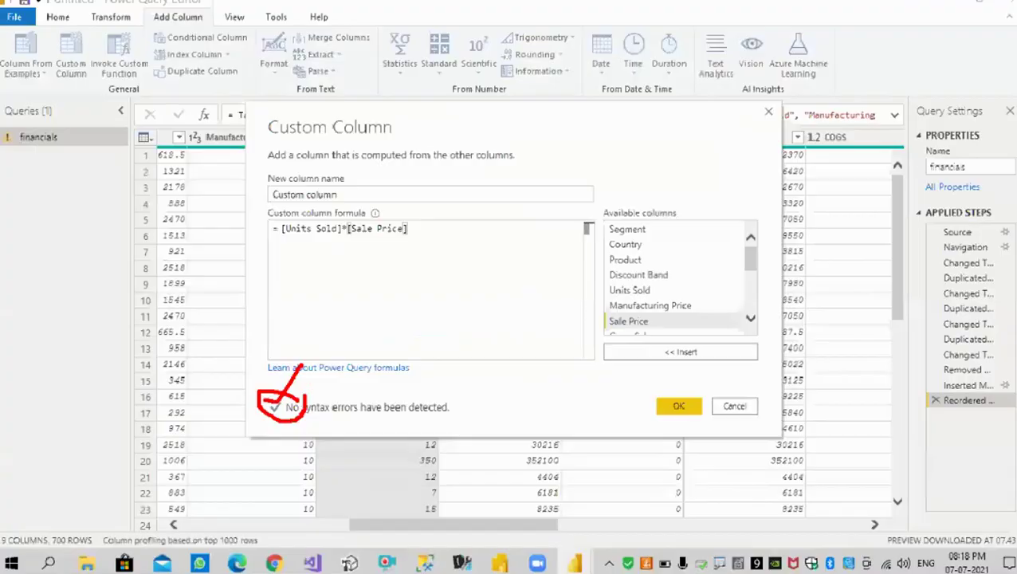
key("Escape")
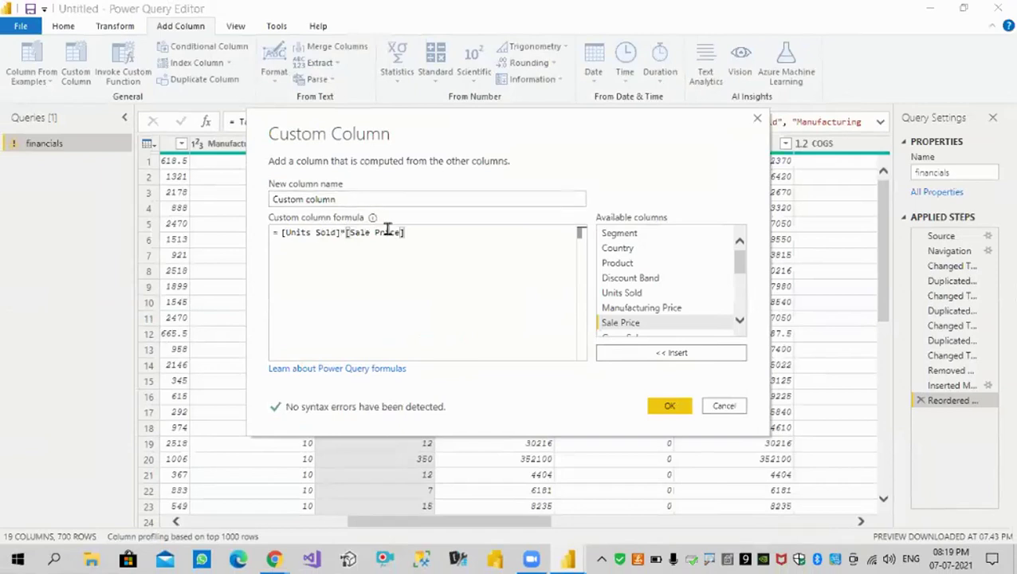
Point out the Units Sold times Sale Price formula on screen and add the custom column to the table
left_click(683, 413)
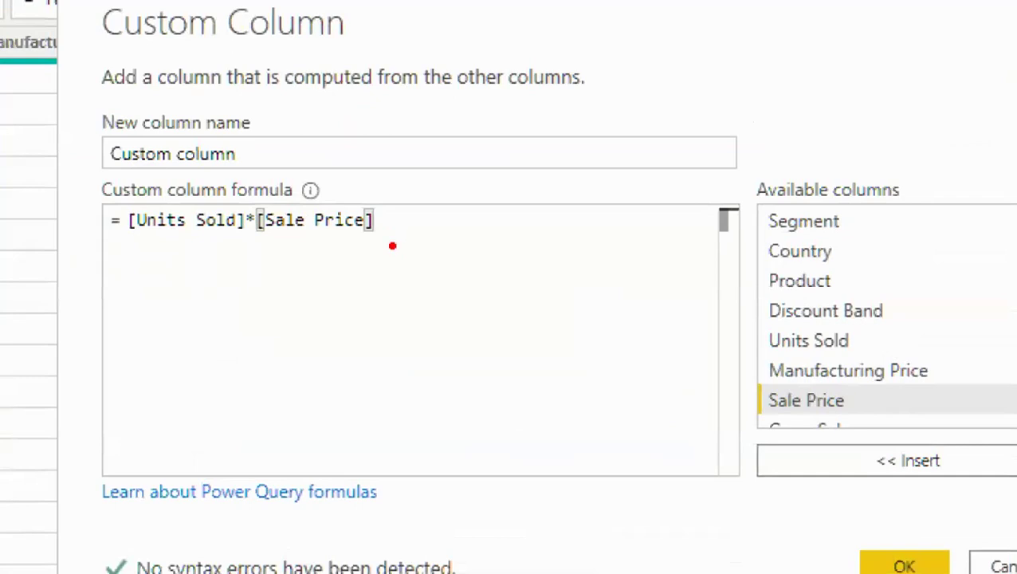
mouse_move(392, 246)
left_mouse_down()
mouse_move(266, 245)
mouse_move(72, 222)
left_mouse_up()
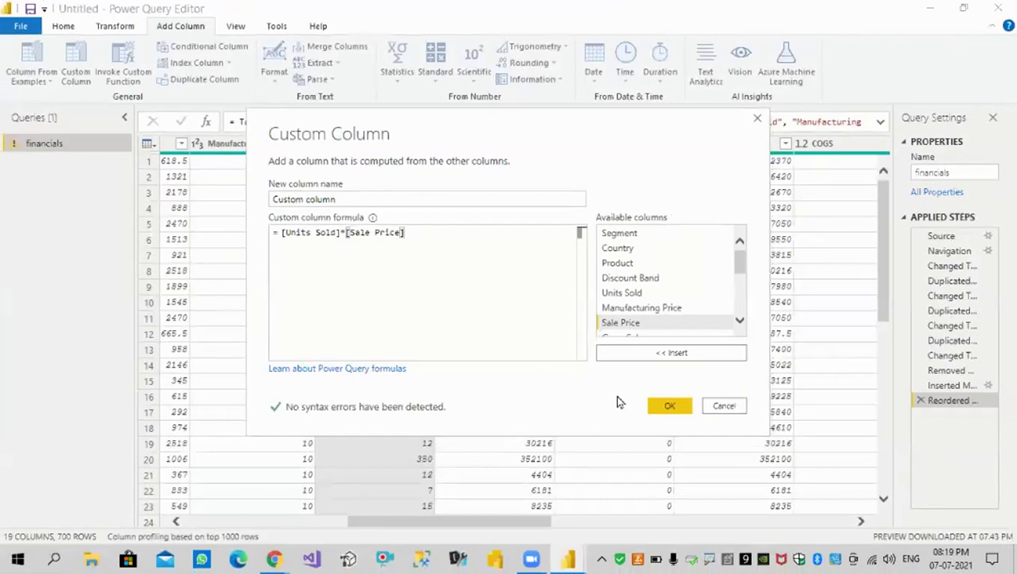
left_click(672, 407)
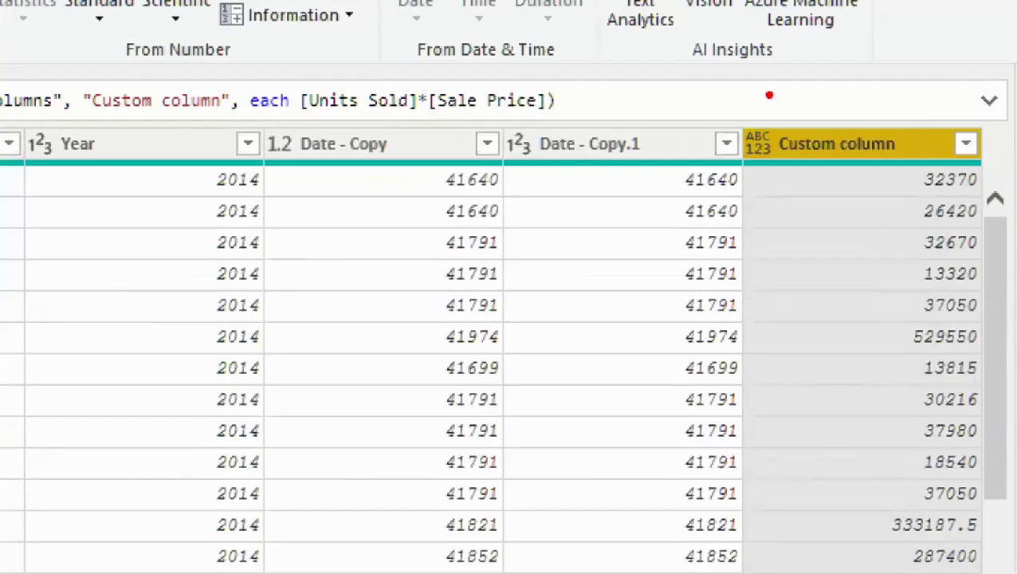
Circle the data type icons of Custom column, Date - Copy.1, Date - Copy and Year on screen, and clear the marks
mouse_move(717, 110)
left_mouse_down()
mouse_move(696, 192)
mouse_move(821, 169)
mouse_move(737, 88)
mouse_move(715, 102)
left_mouse_up()
mouse_move(536, 118)
left_mouse_down()
mouse_move(564, 203)
mouse_move(512, 133)
left_mouse_up()
mouse_move(262, 121)
left_mouse_down()
mouse_move(307, 219)
mouse_move(270, 83)
left_mouse_up()
left_click_drag(70, 135, 151, 125)
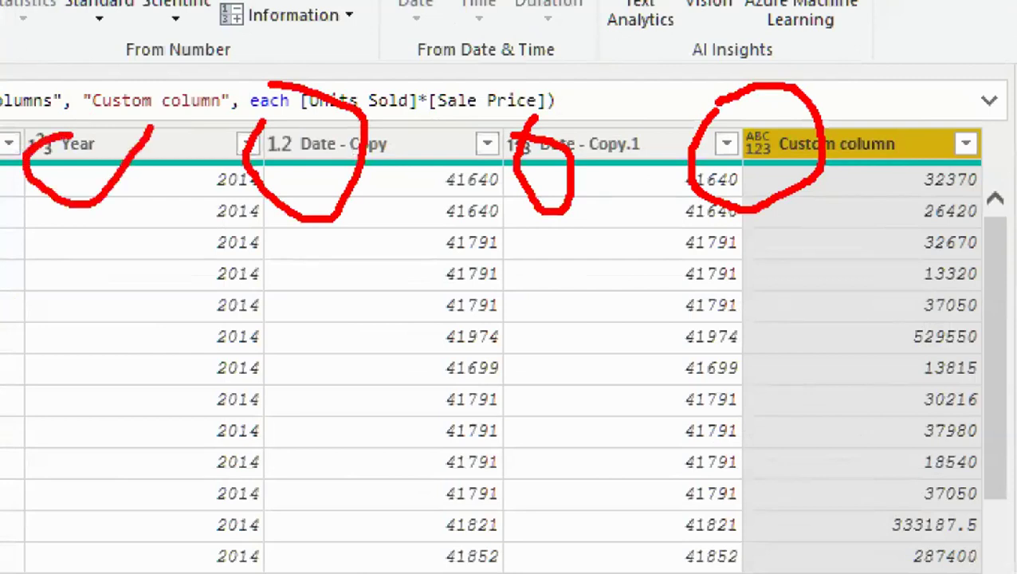
key("Escape")
Circle the text data type icon of the Month Name column on screen, and clear the mark
left_click_drag(718, 526, 575, 525)
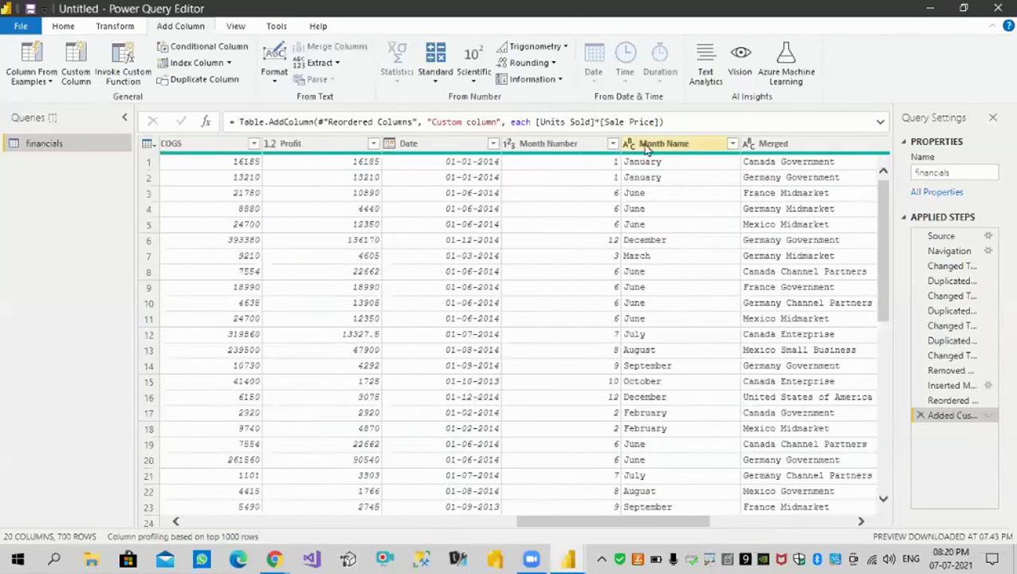
key("ctrl+1")
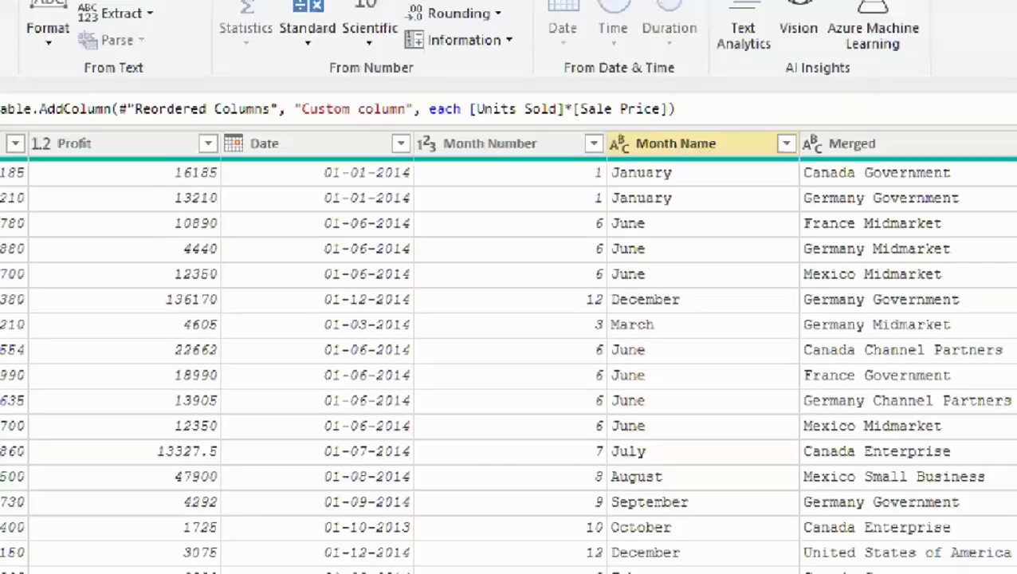
mouse_move(570, 108)
left_mouse_down()
mouse_move(650, 227)
mouse_move(626, 99)
mouse_move(568, 104)
left_mouse_up()
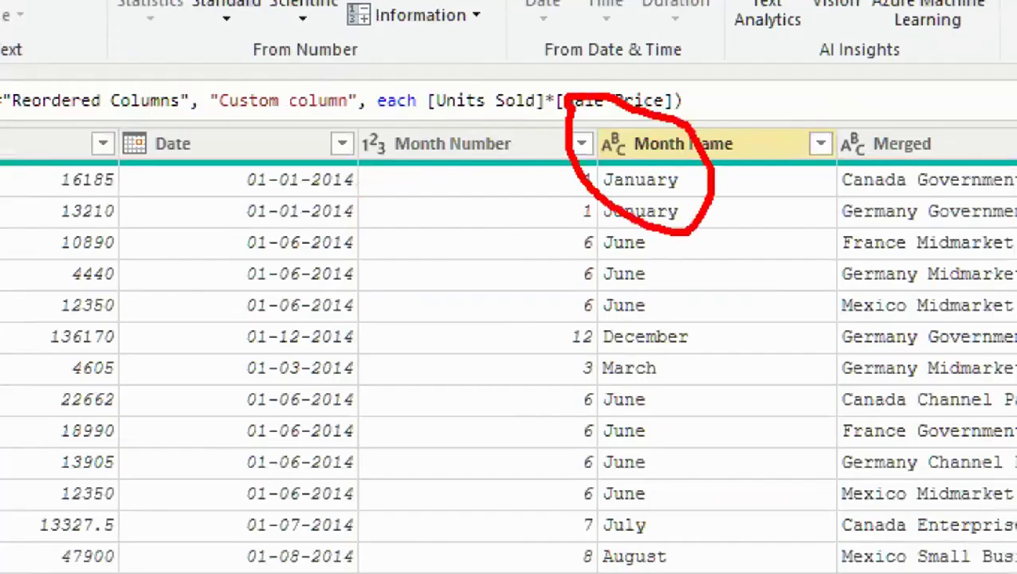
key("Escape")
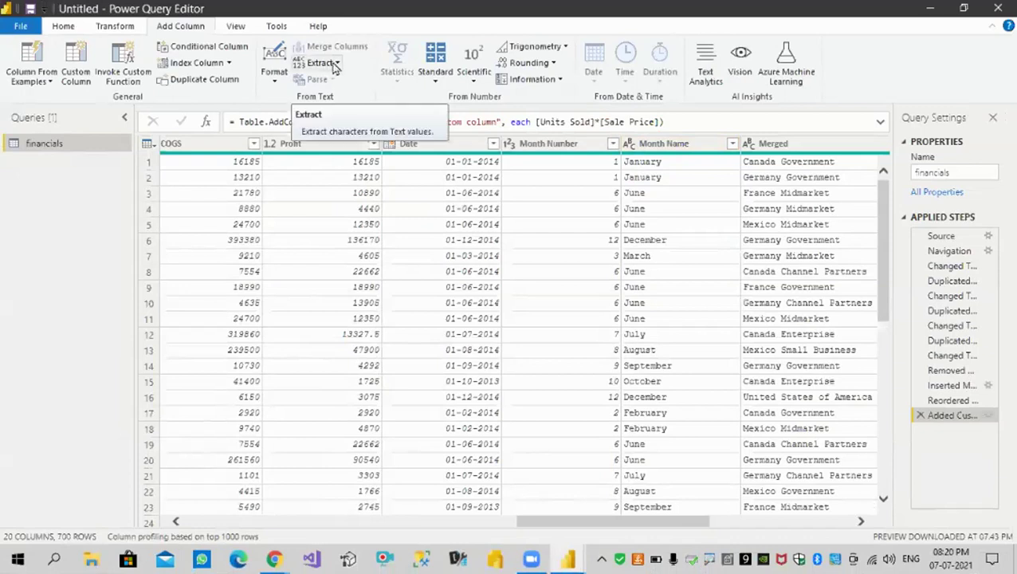
Look over the Extract and Format text options and add an uppercase version of Custom column as a new column
left_click(338, 64)
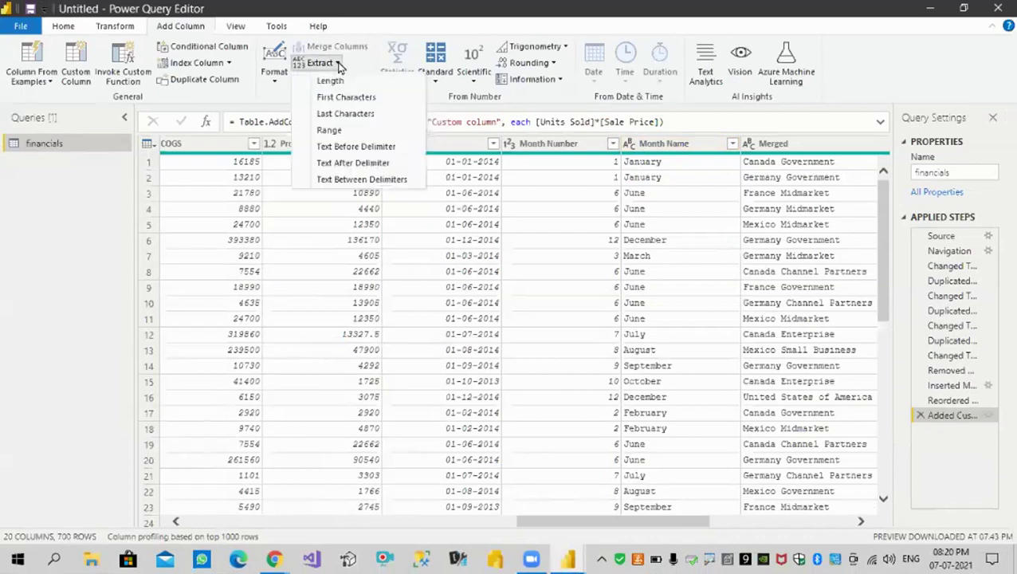
left_click(272, 75)
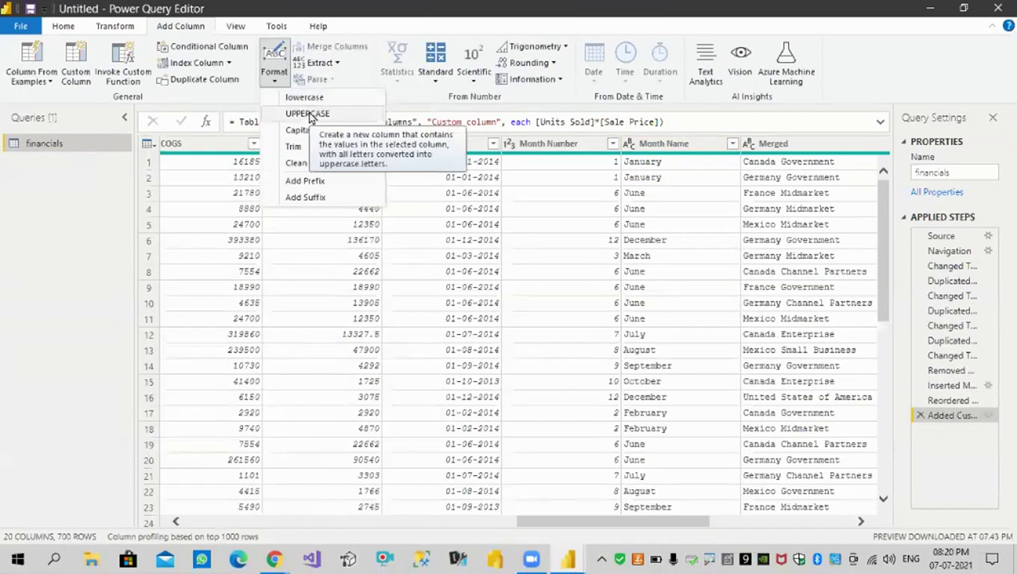
left_click(660, 150)
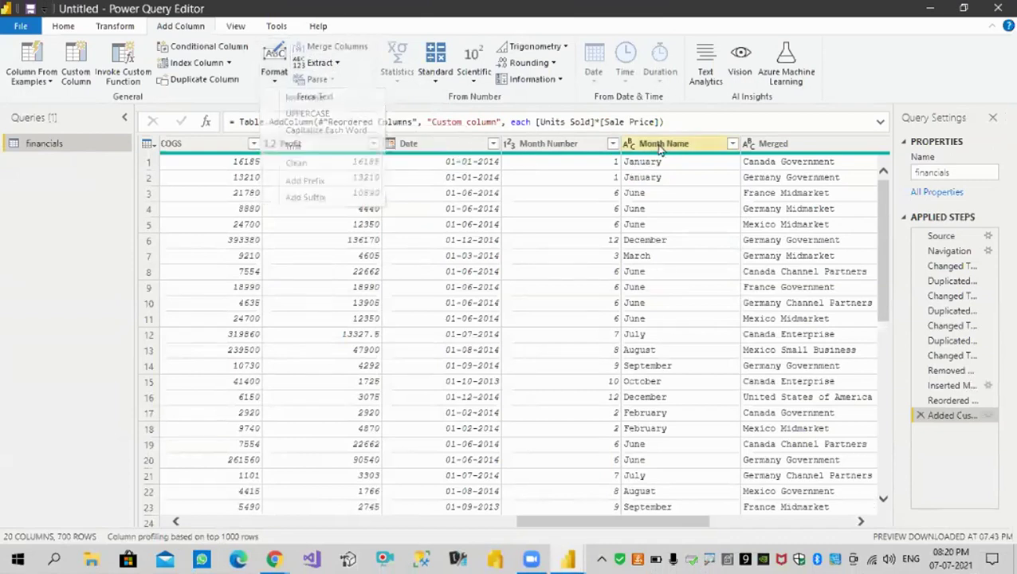
left_click(275, 79)
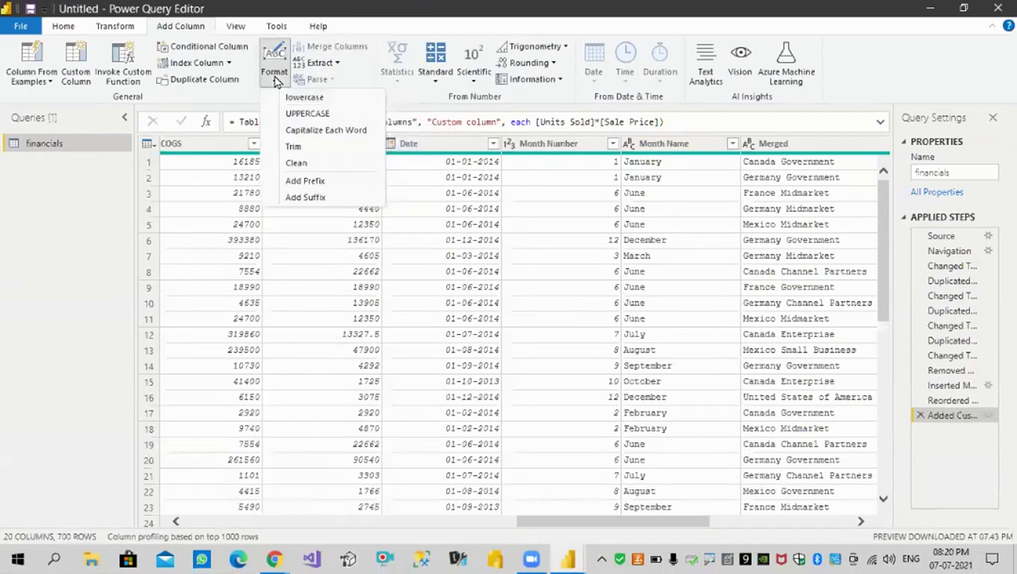
left_click(305, 114)
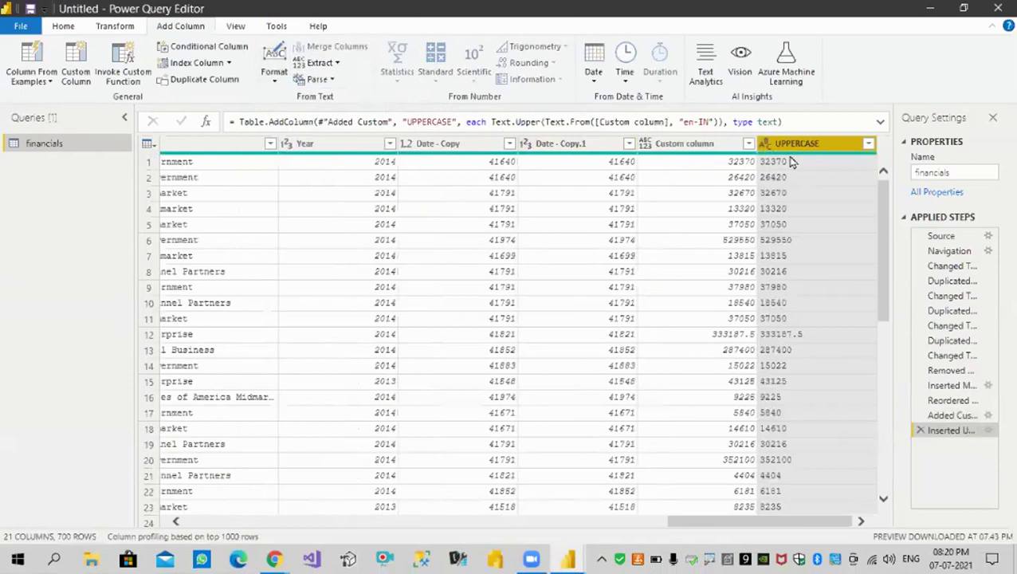
Add a new column with the values of the Merged column in uppercase
left_click(214, 149)
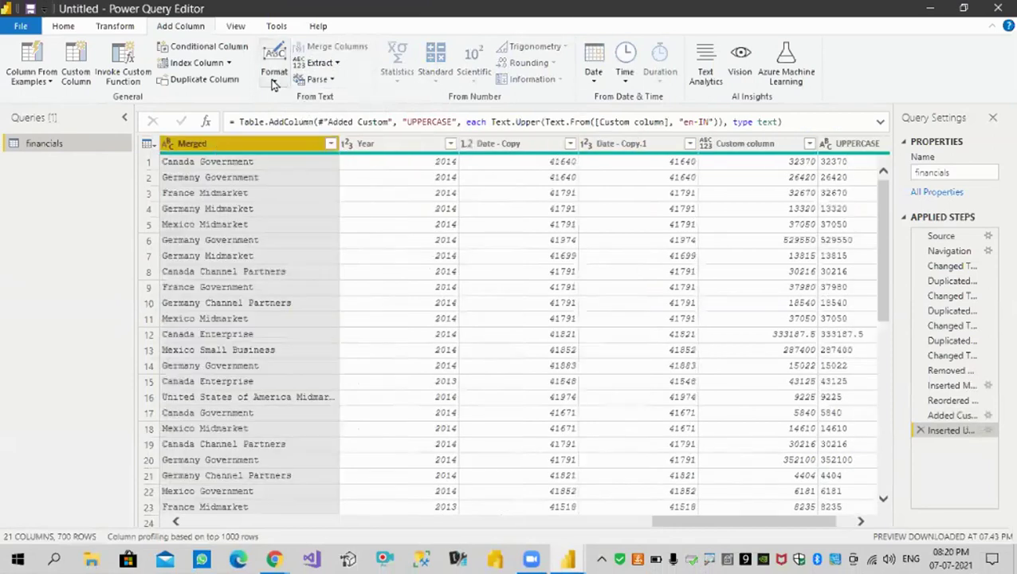
left_click(273, 82)
left_click(293, 115)
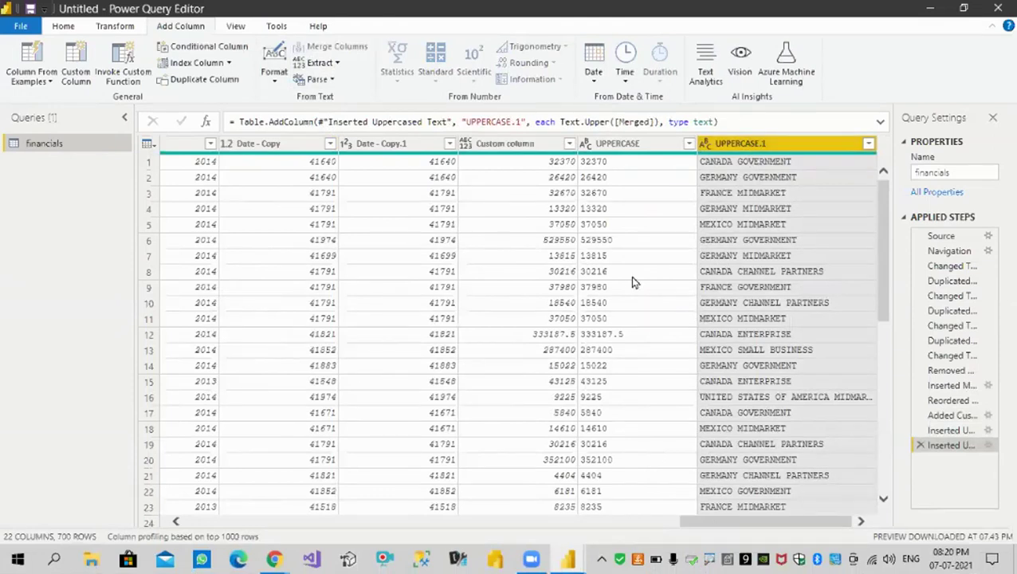
Change the data type of Custom column to Whole Number and highlight the full formula of that type change
left_click(504, 146)
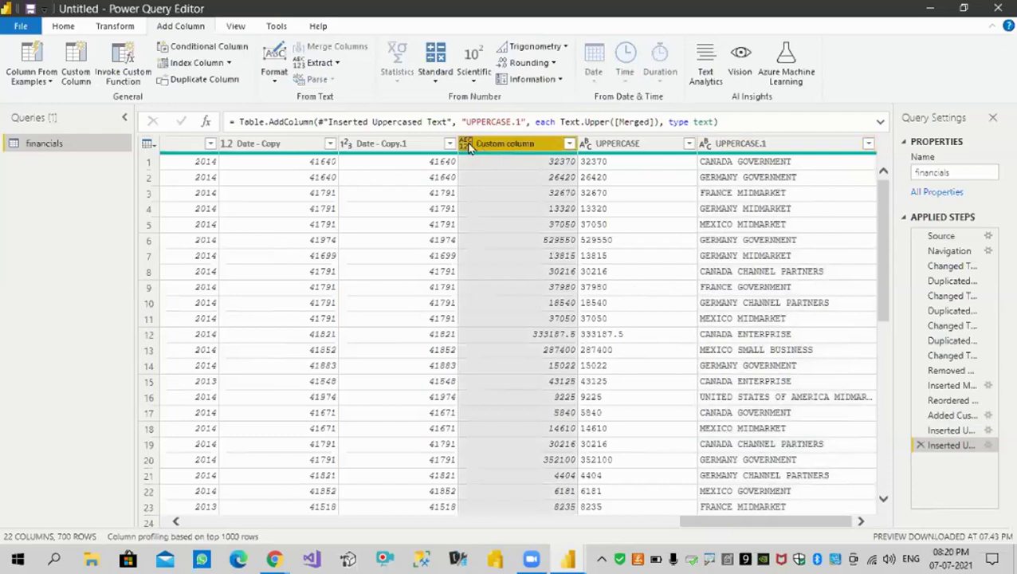
left_click(467, 144)
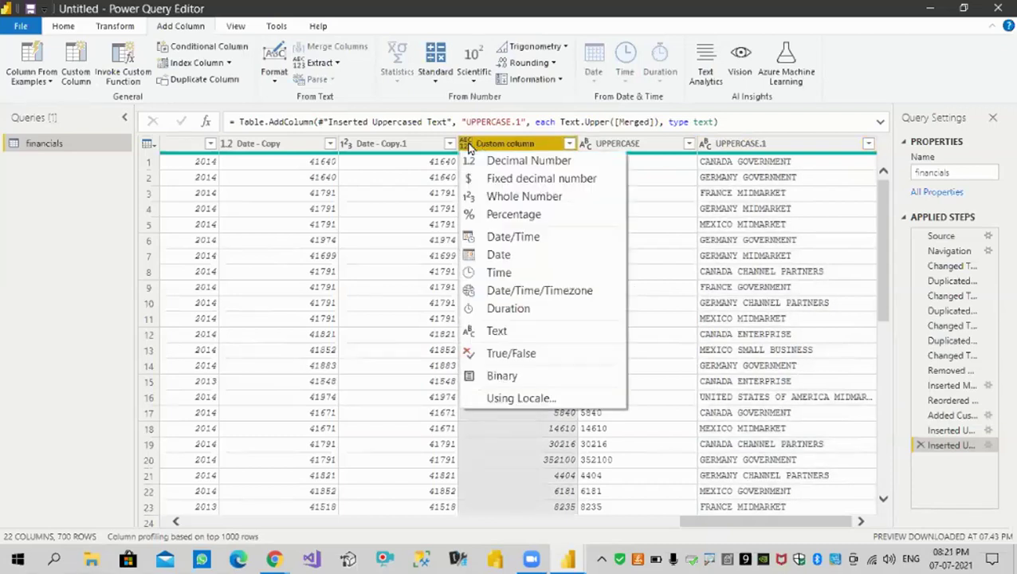
left_click(500, 204)
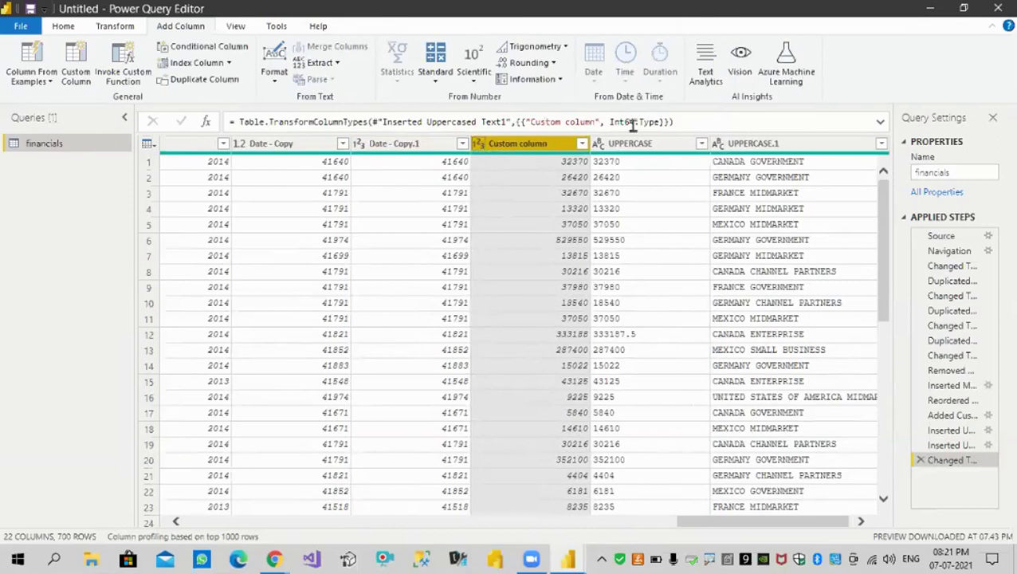
left_click(690, 125)
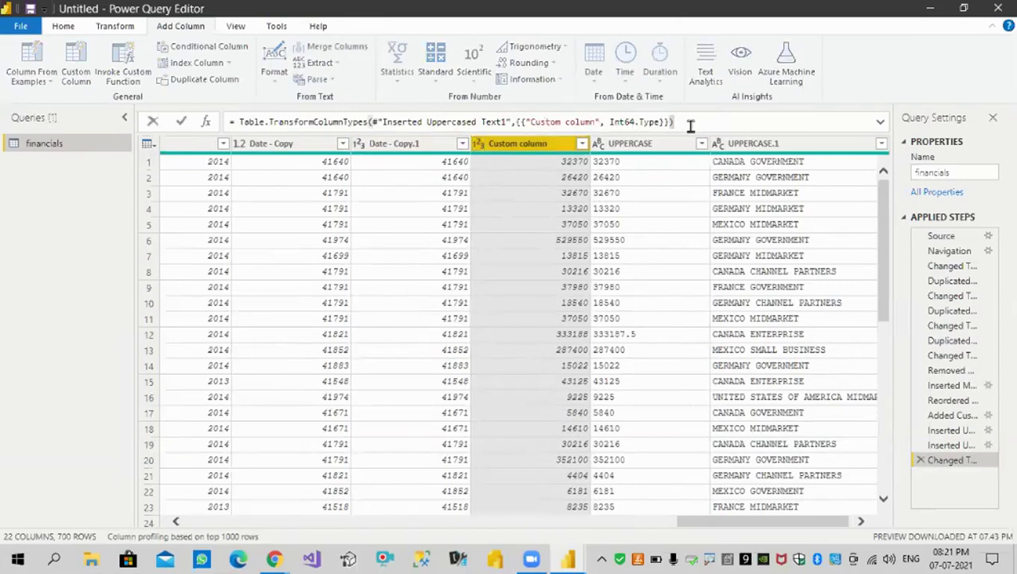
left_click_drag(674, 122, 214, 122)
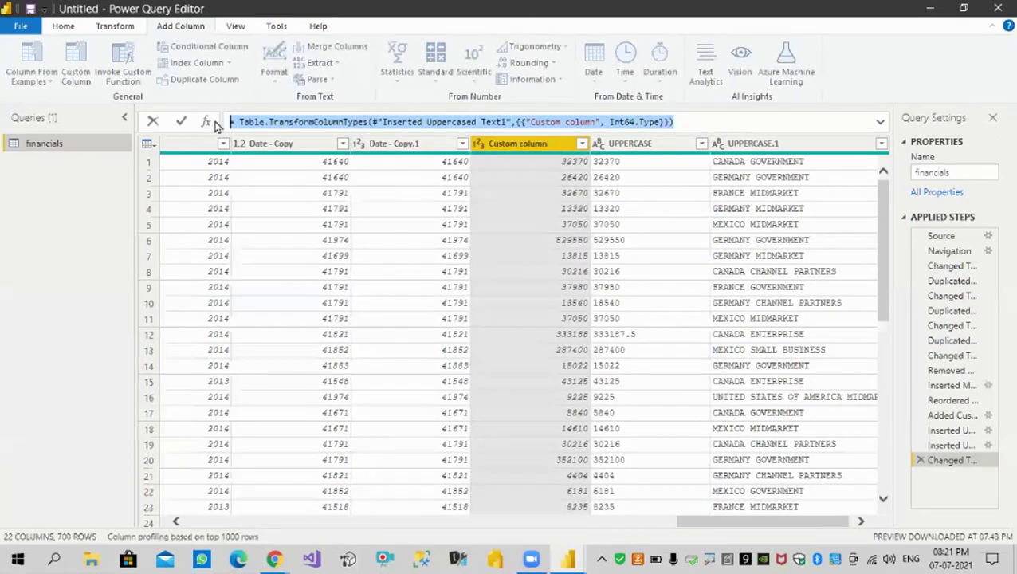
View the description of the Table.TransformColumnTypes function and mark the Applied Steps list with a freehand line on screen
mouse_move(329, 122)
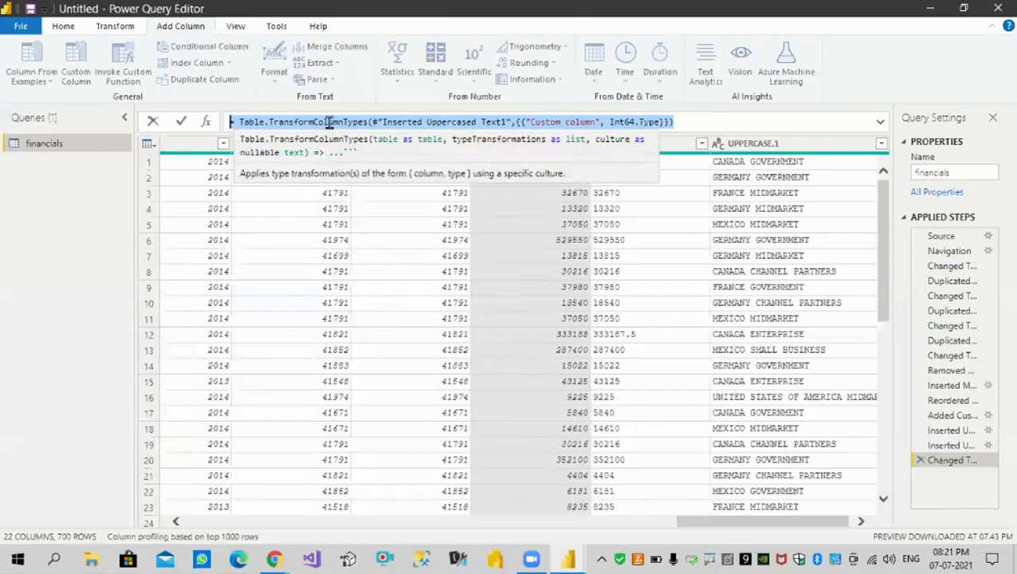
left_click(555, 228)
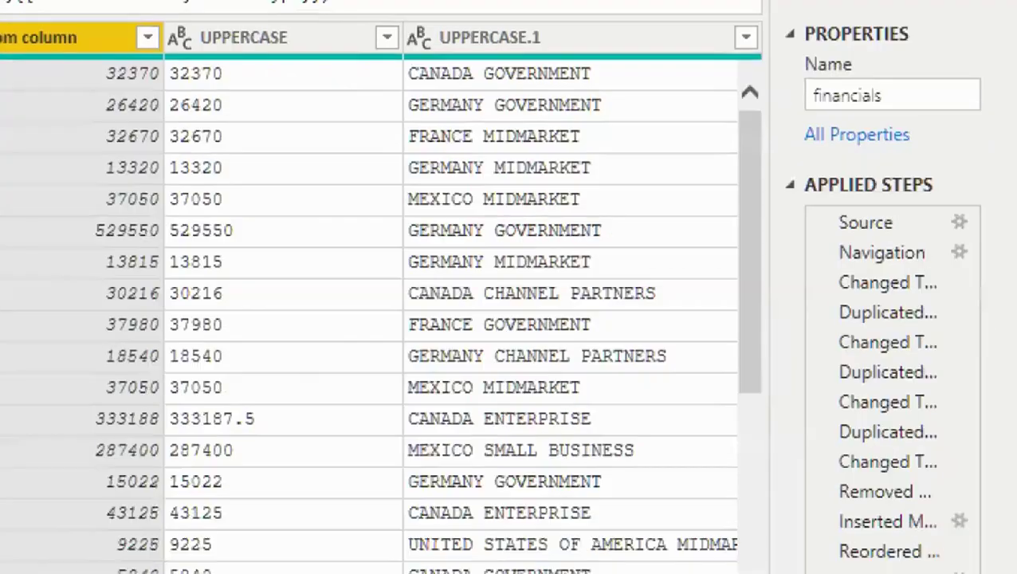
mouse_move(799, 200)
left_mouse_down()
mouse_move(817, 420)
mouse_move(814, 570)
left_mouse_up()
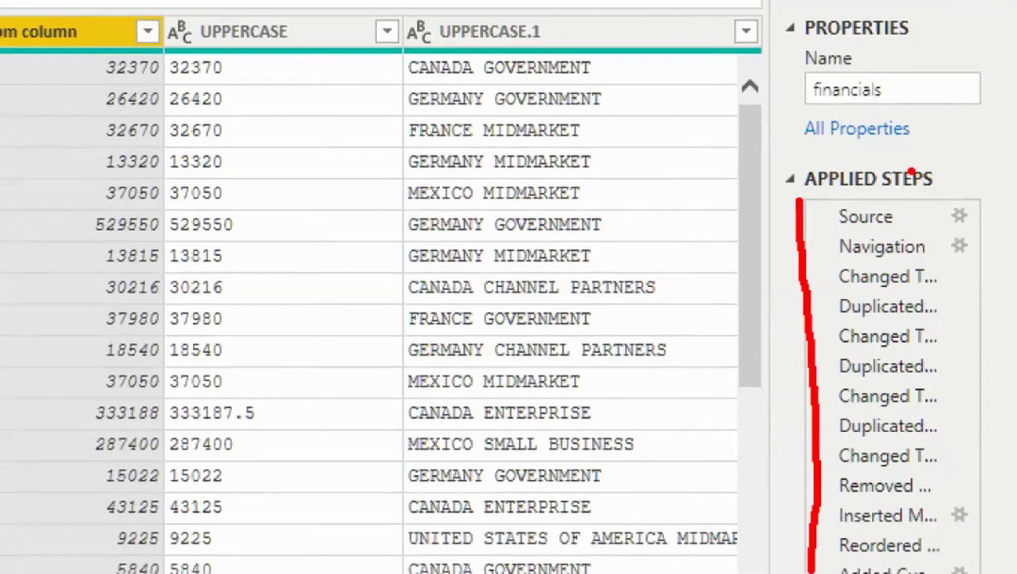
mouse_move(932, 164)
left_mouse_down()
mouse_move(815, 145)
mouse_move(841, 257)
mouse_move(986, 185)
mouse_move(924, 162)
left_mouse_up()
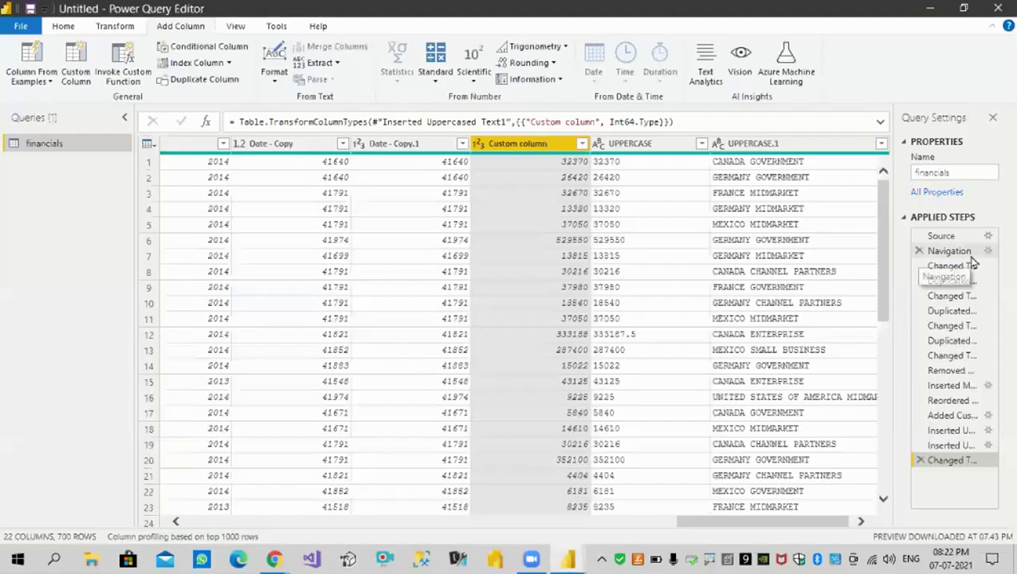
Look over the full properties of the financials query and leave them without changes
left_click(952, 173)
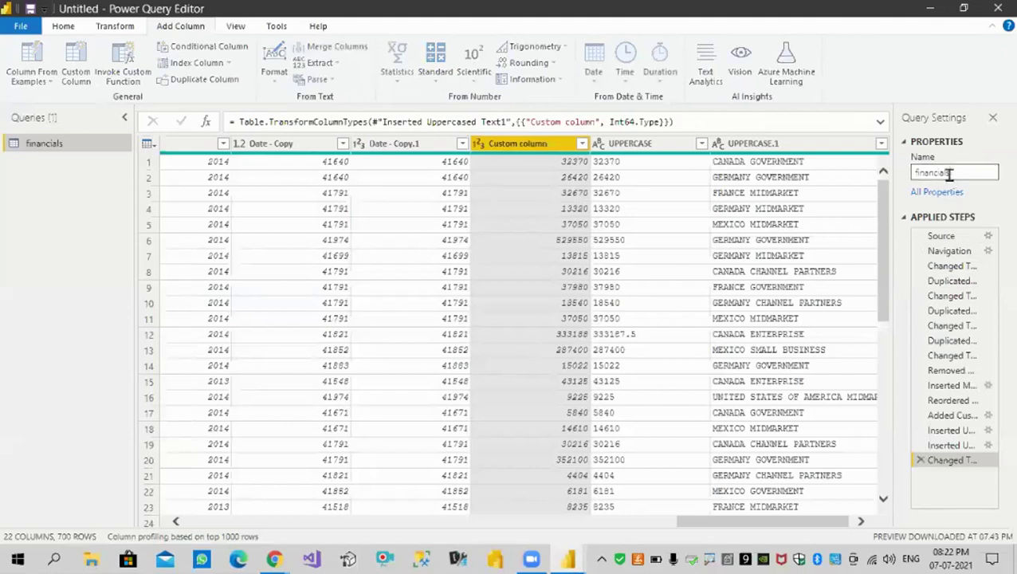
left_click(941, 197)
left_click(940, 197)
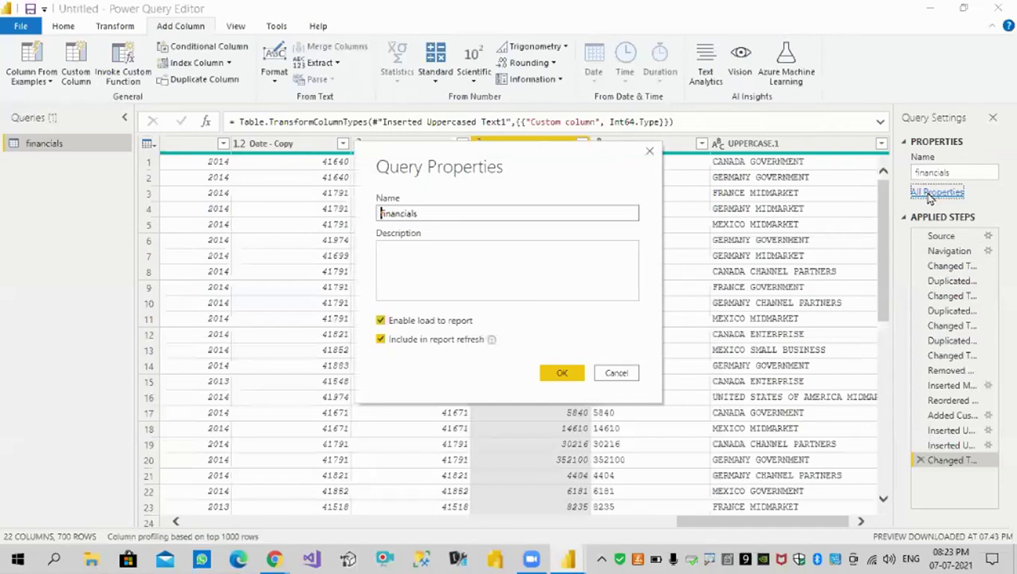
left_click(616, 373)
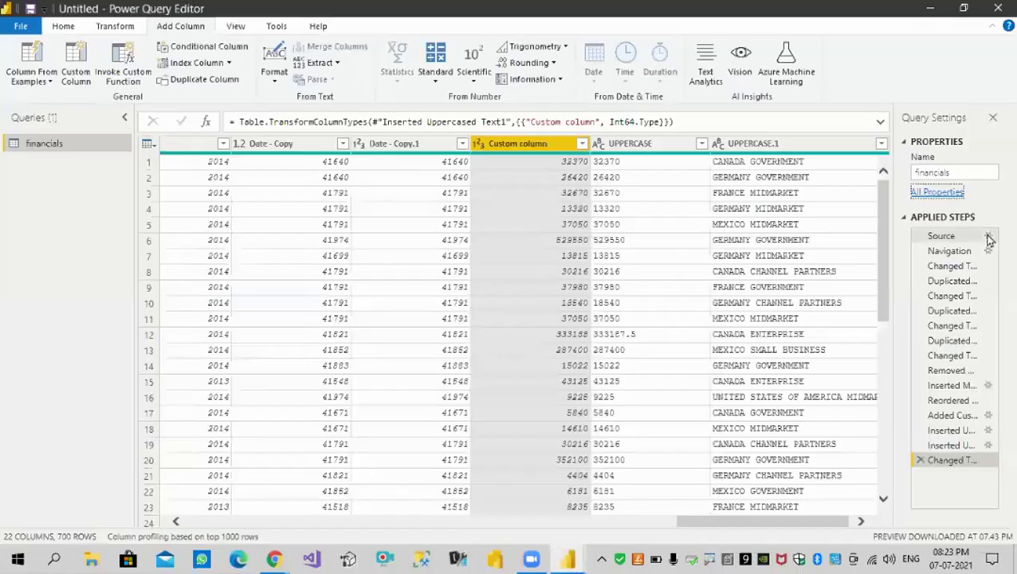
Examine the Source step's Excel Workbook settings, including the Advanced file path parts and the available file types, without saving changes
left_click(990, 237)
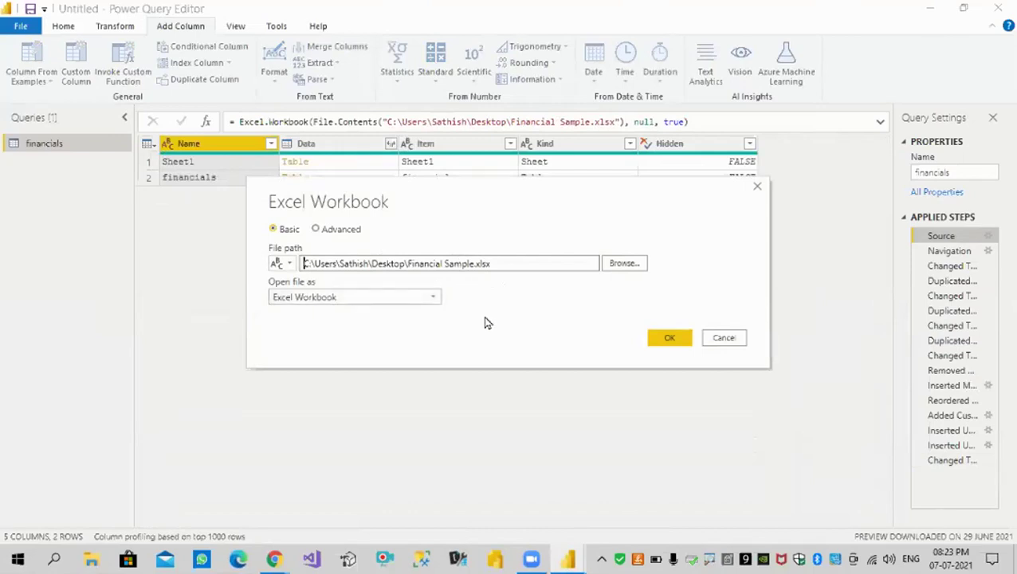
left_click(316, 229)
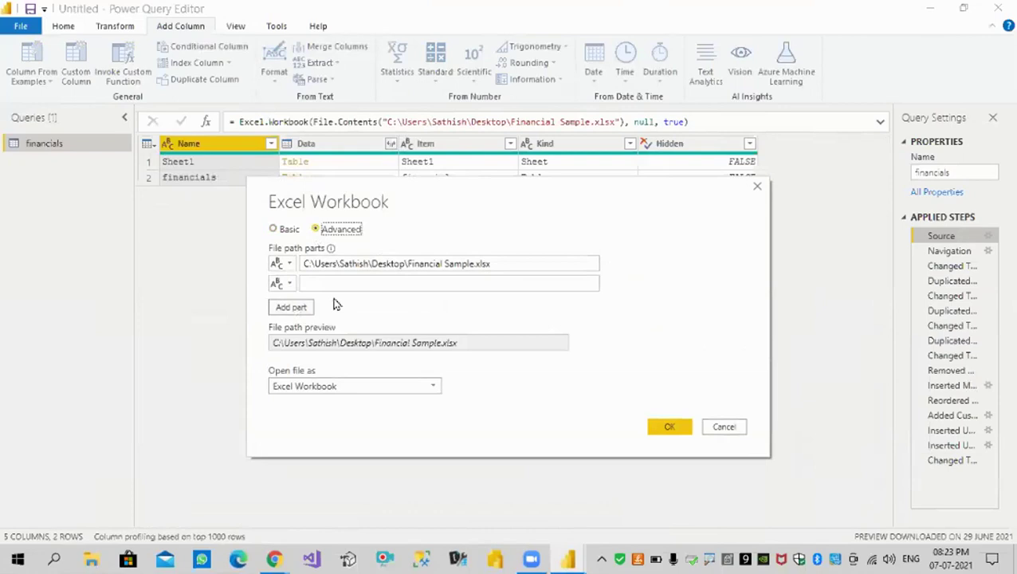
left_click(435, 390)
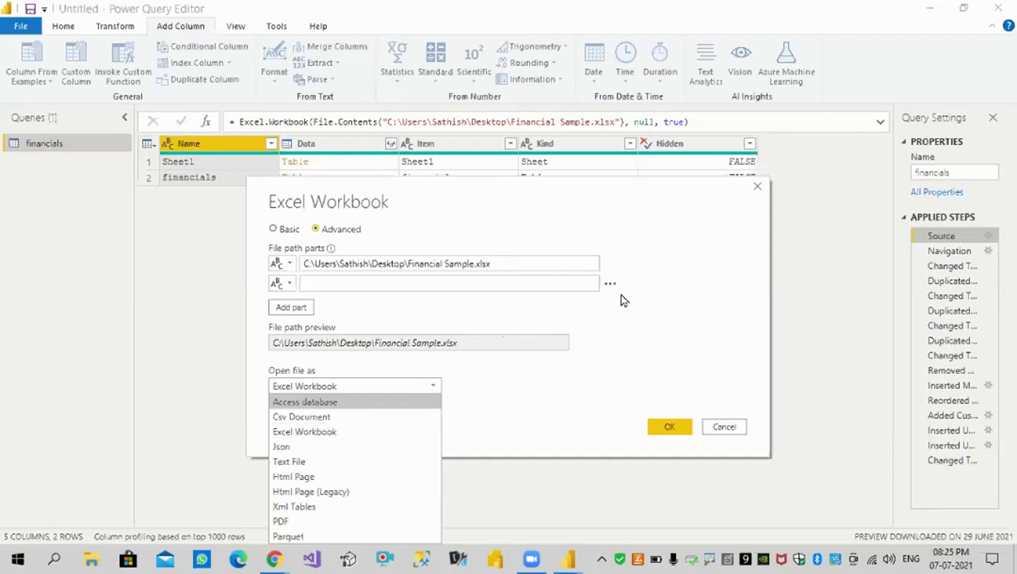
left_click(681, 301)
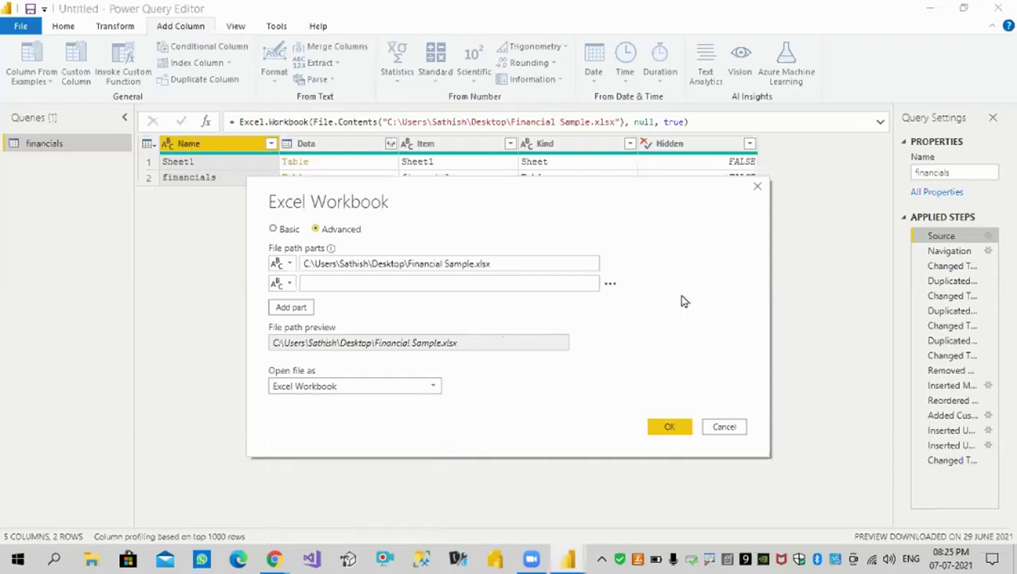
left_click(723, 427)
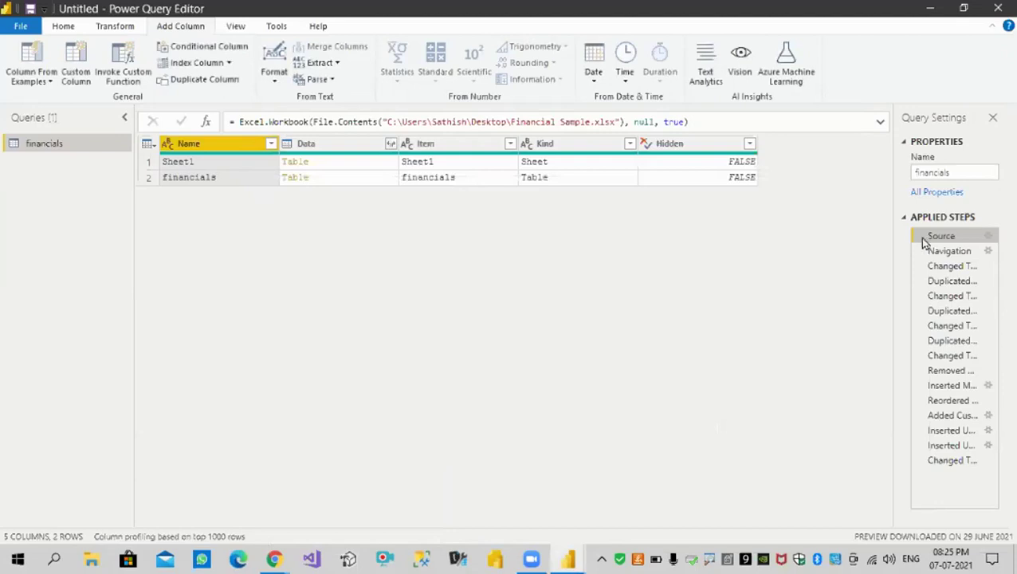
Review the Navigation step's settings without changes and compare its column data types with those of the first Changed Type step
left_click(989, 252)
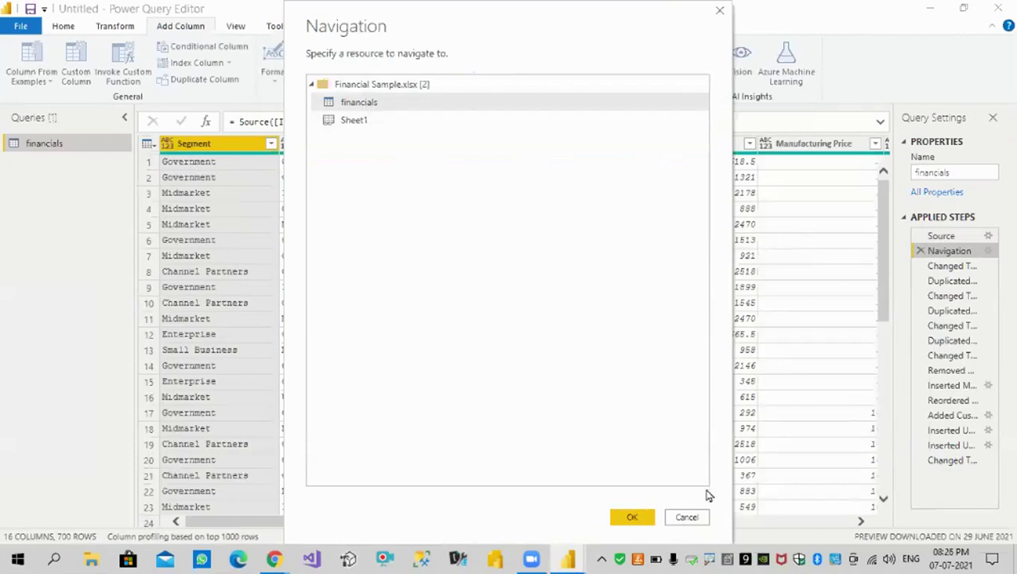
left_click(690, 519)
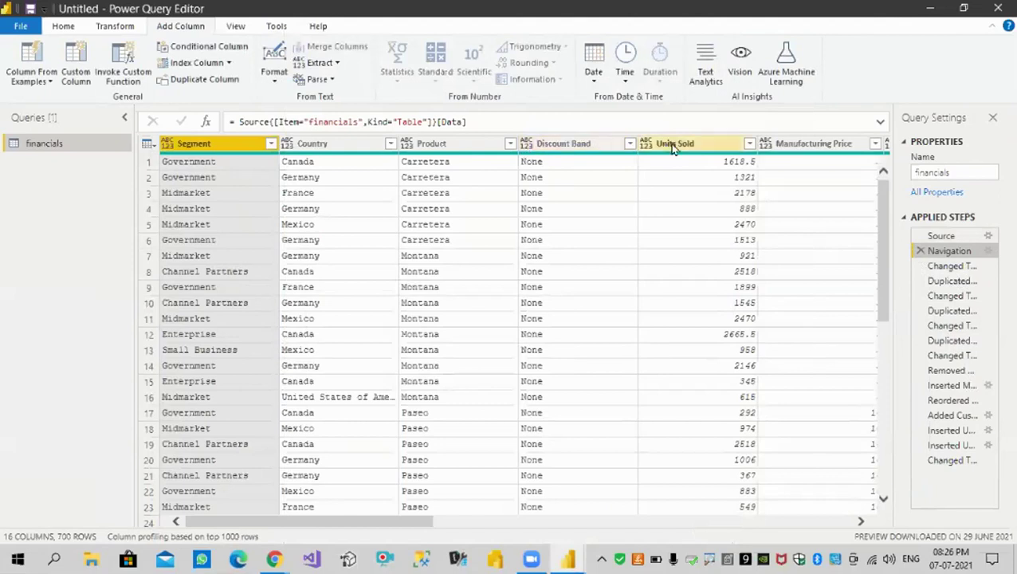
left_click(952, 266)
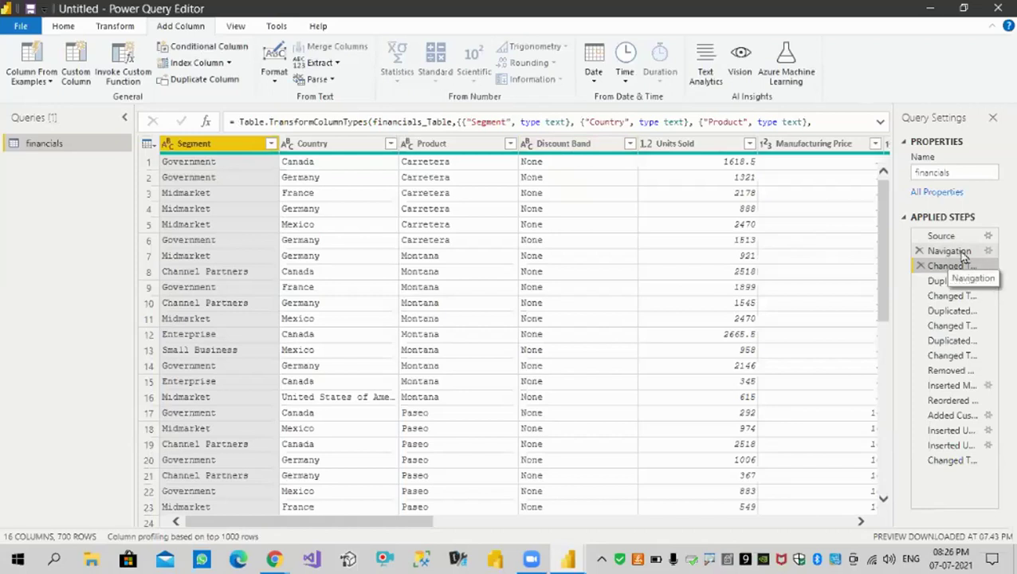
left_click(961, 252)
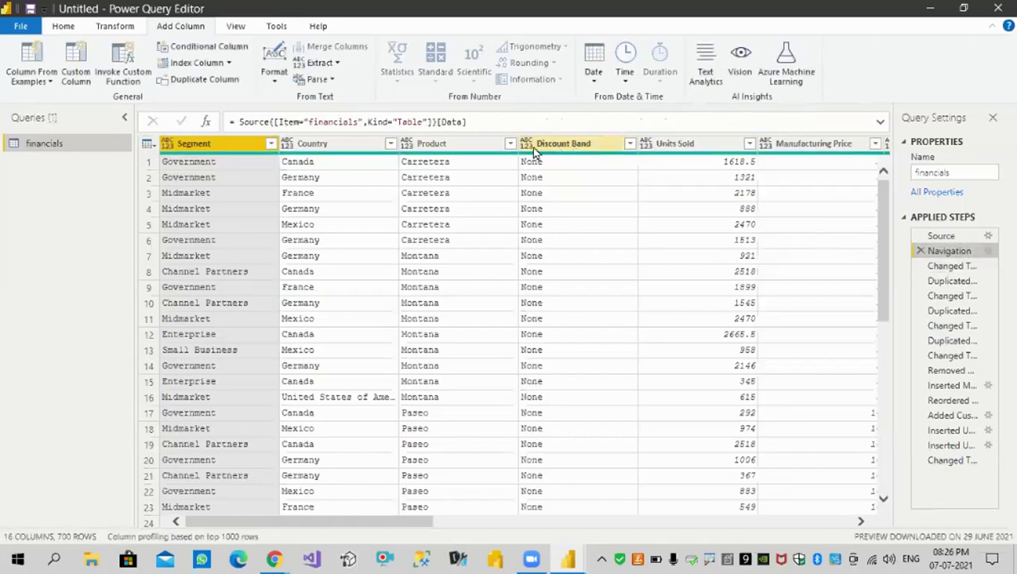
left_click(946, 268)
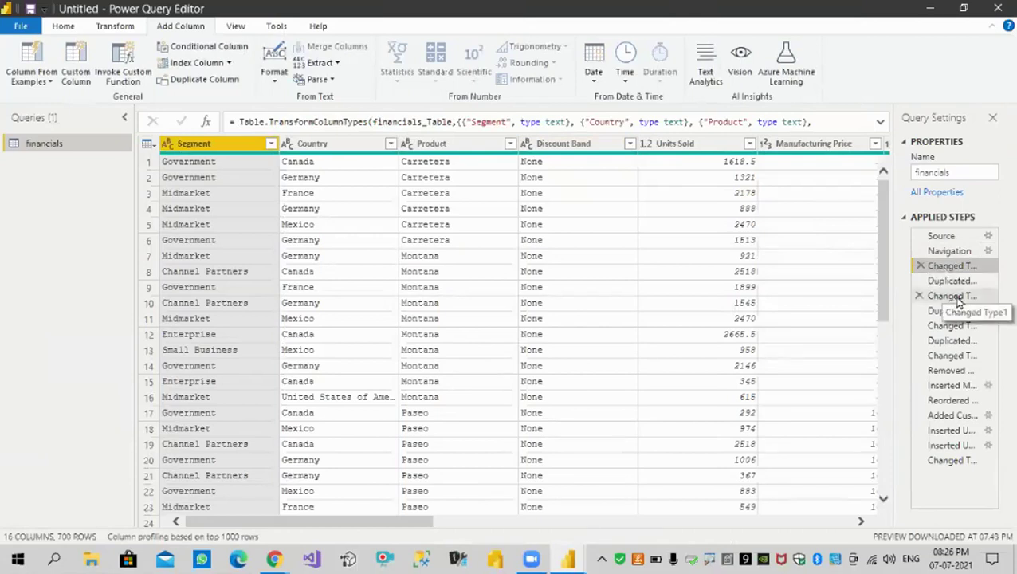
View the formulas and results of the Changed Type1, first Duplicated Column and Changed Type4 steps
left_click(956, 299)
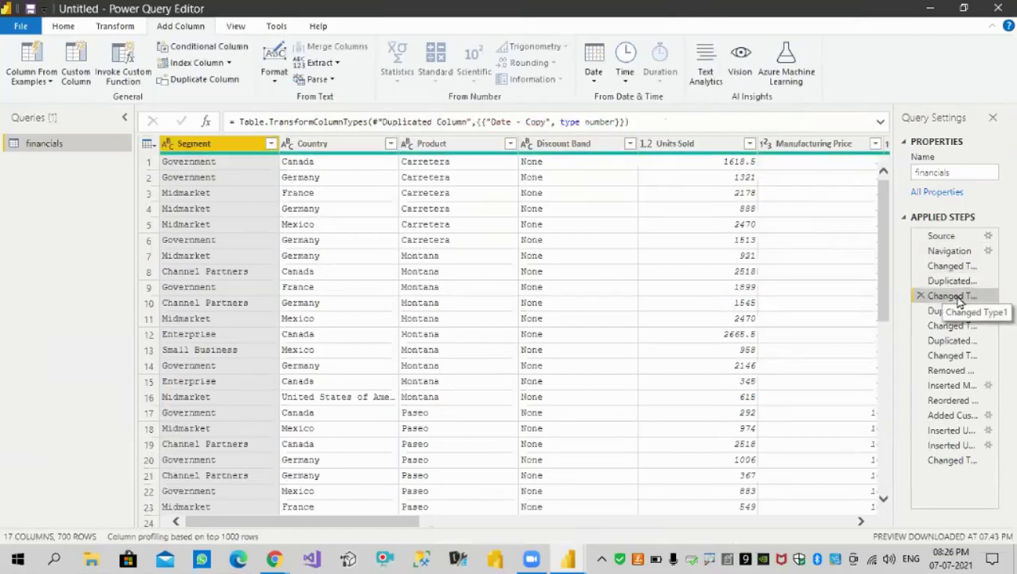
left_click(954, 281)
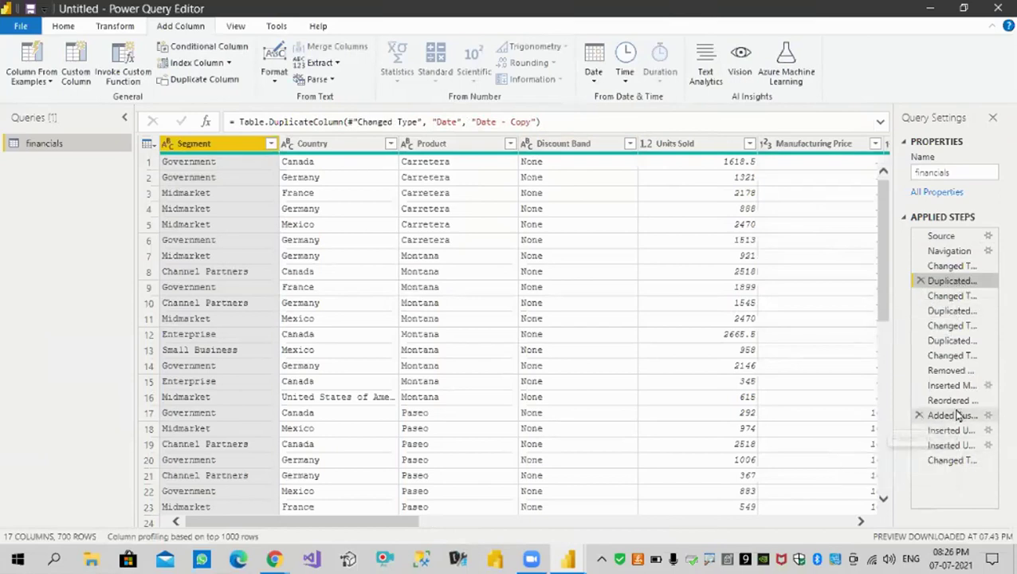
left_click(953, 460)
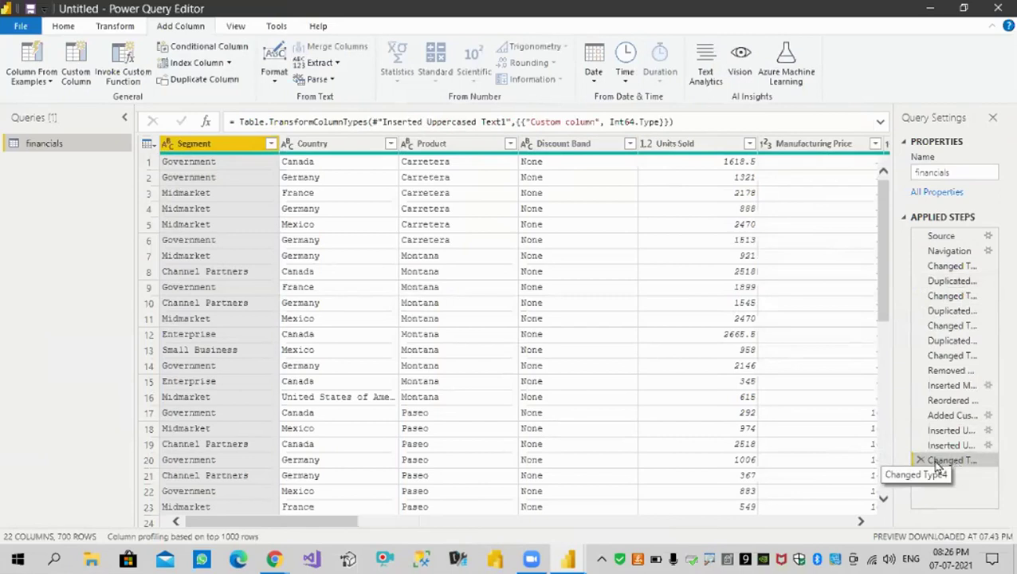
Move the Removed Columns step above the Changed Type step before it, view the last step and try to go to its error
left_click(951, 374)
left_click_drag(954, 381, 959, 356)
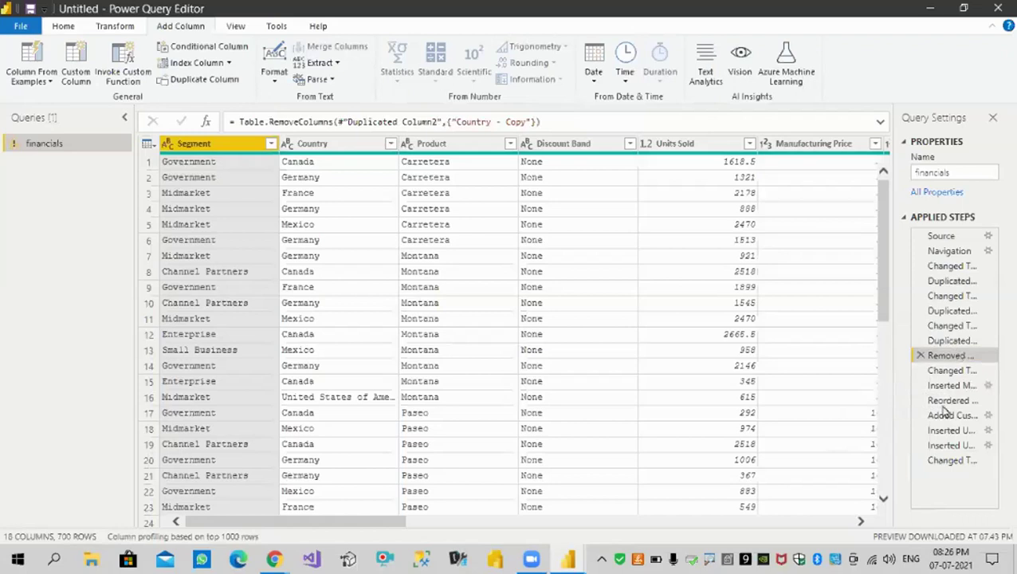
left_click(953, 464)
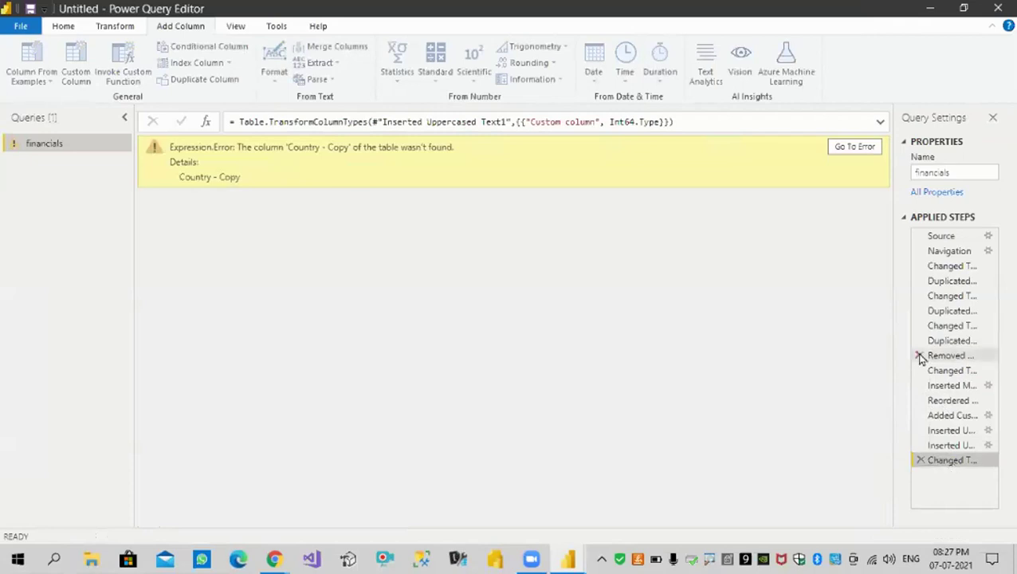
left_click(855, 150)
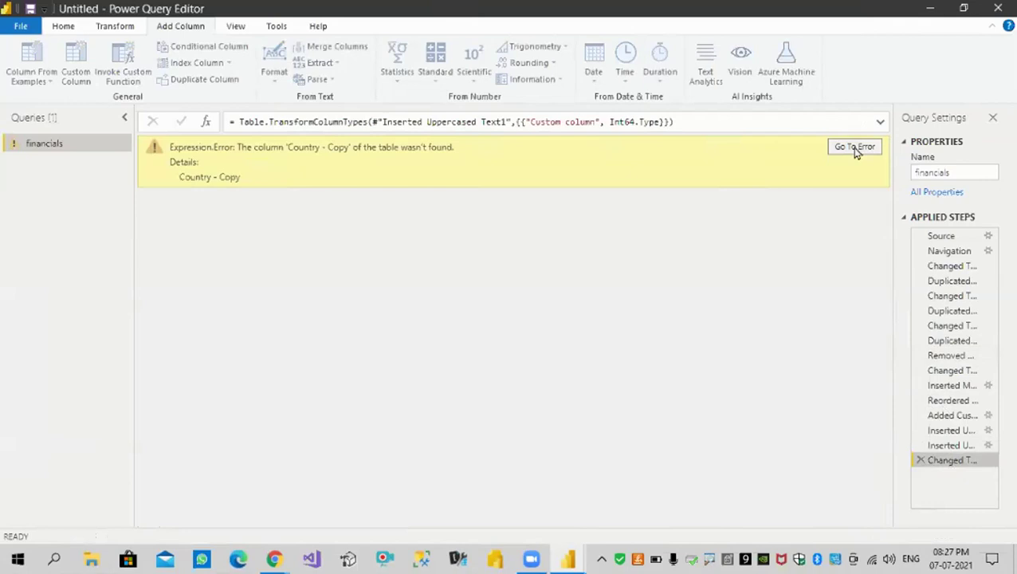
Delete the applied steps from the final Changed Type4 back through Inserted Merged Column, one after another
left_click(920, 461)
left_click(921, 445)
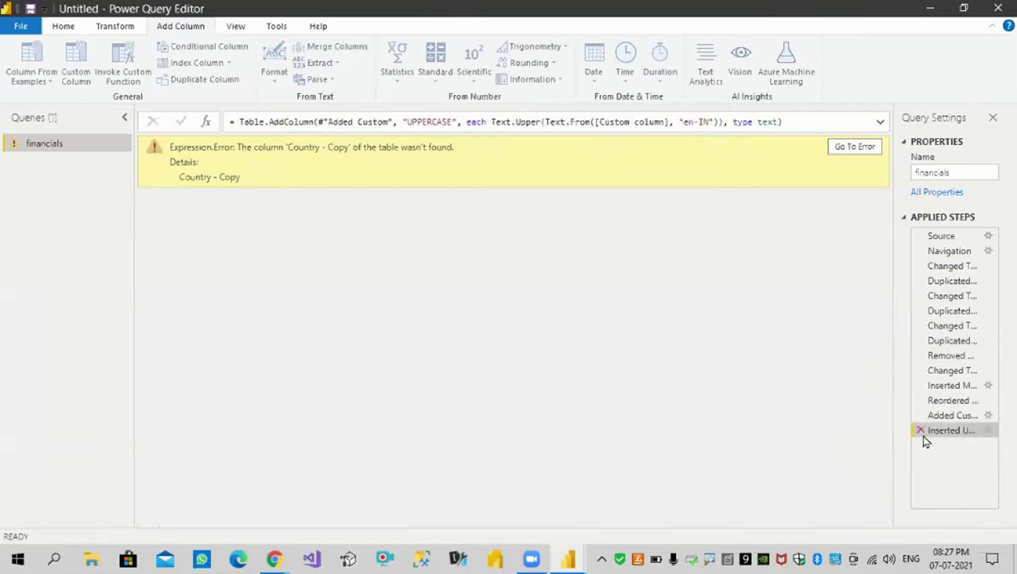
left_click(920, 430)
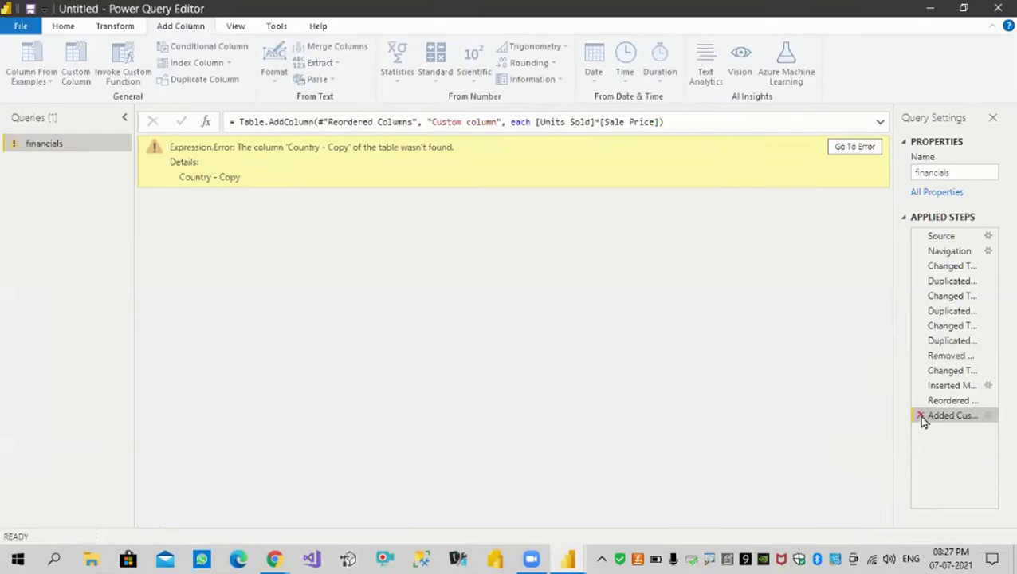
left_click(920, 415)
left_click(920, 400)
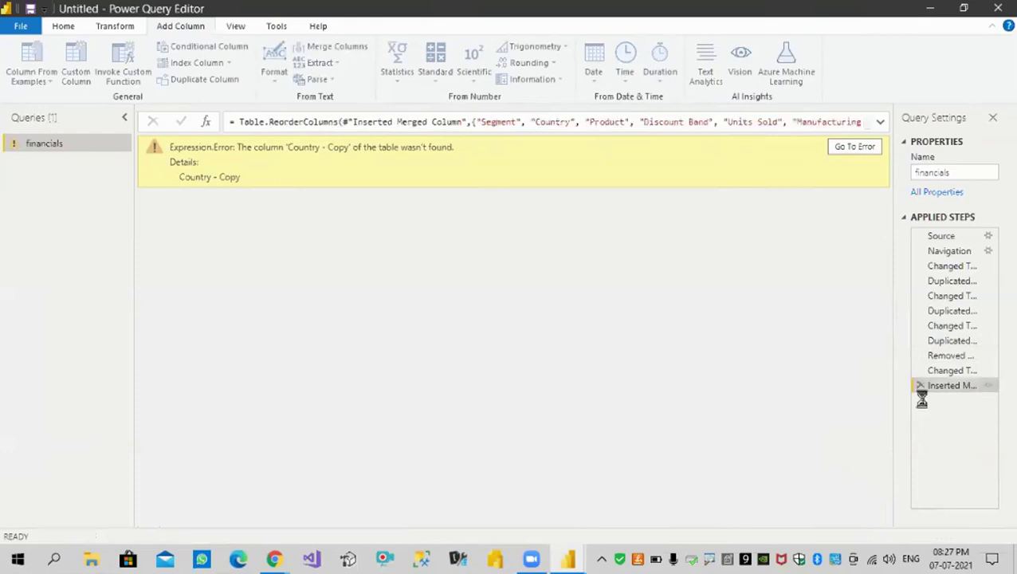
left_click(920, 385)
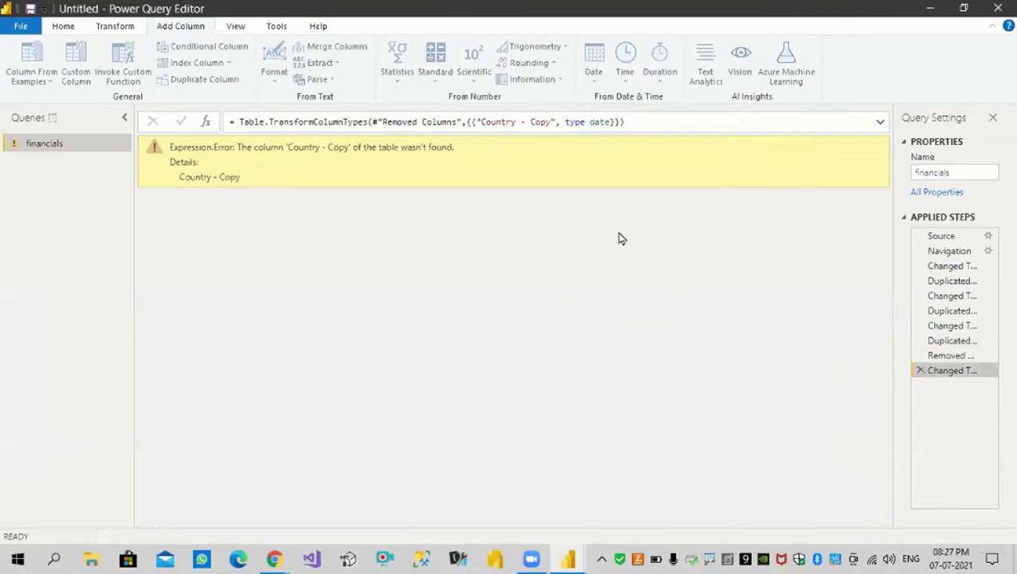
Close the Power Query Editor without applying the pending changes
left_click(999, 12)
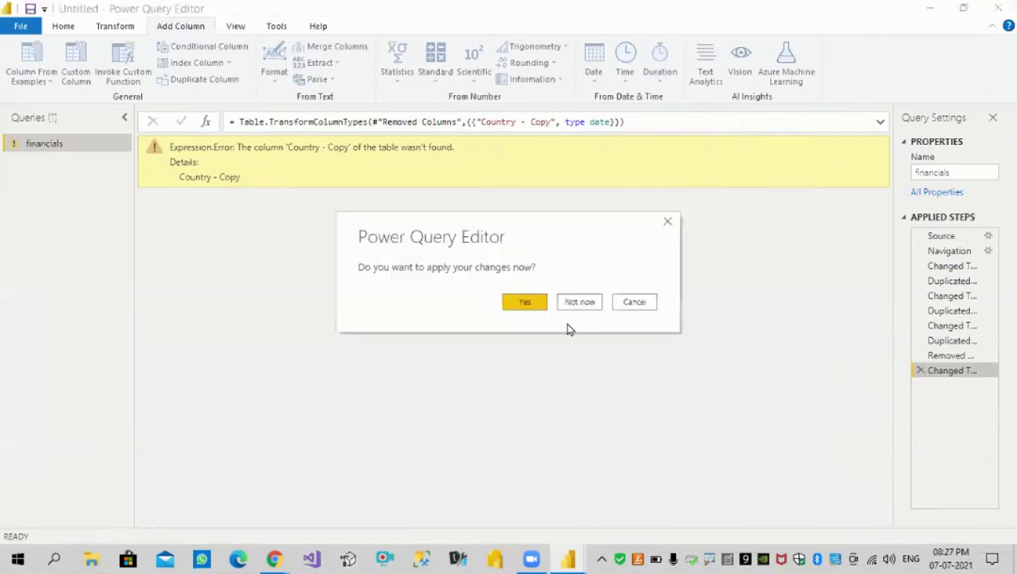
left_click(590, 302)
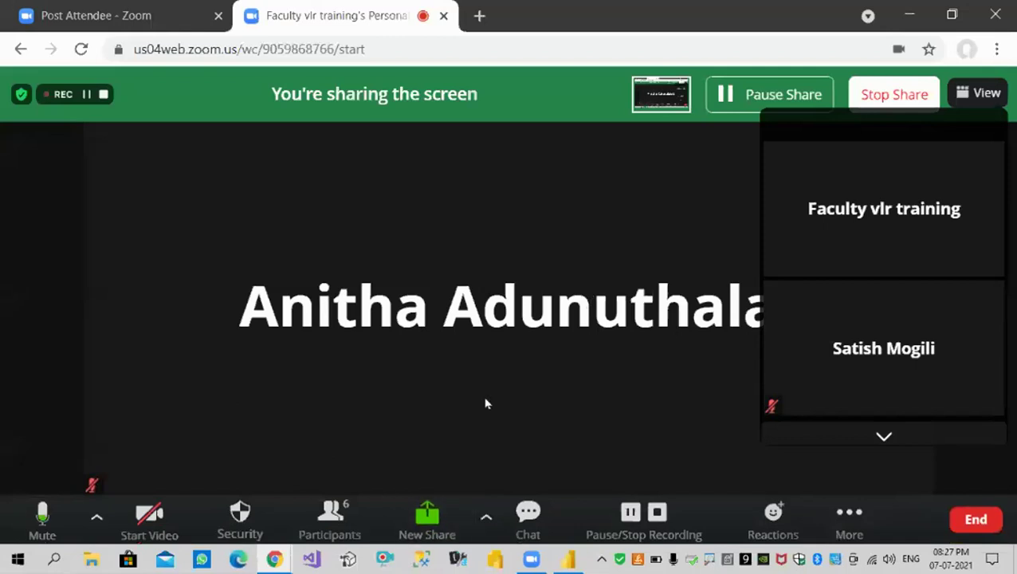
Show the participants list in the Zoom meeting and start stopping the cloud recording
left_click(332, 516)
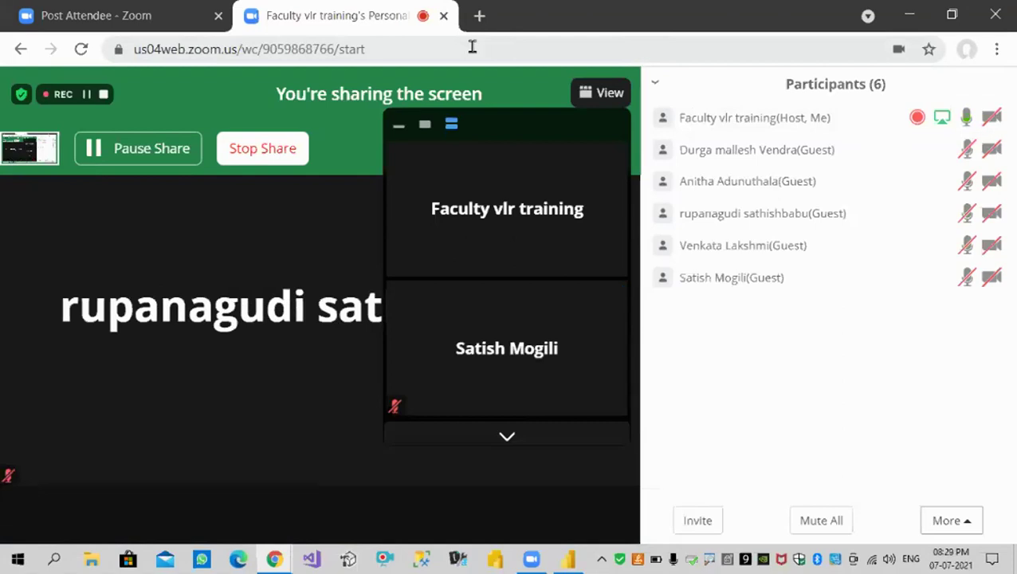
mouse_move(336, 163)
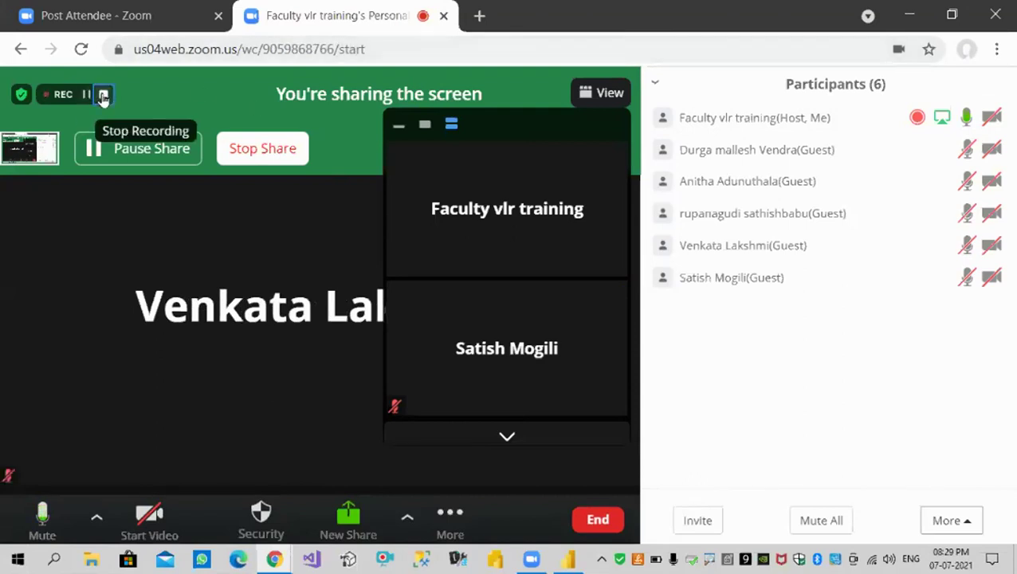
left_click(102, 95)
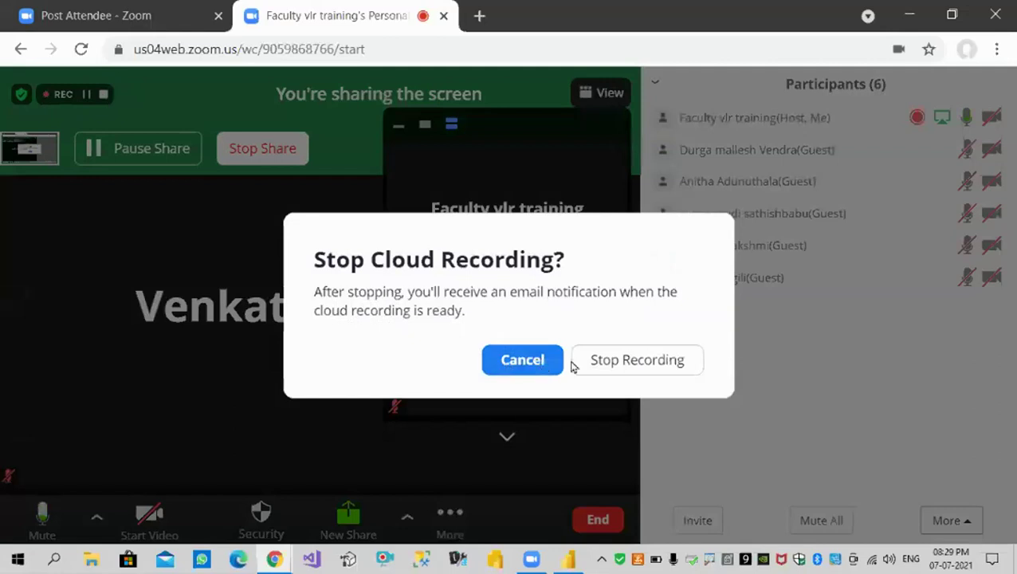